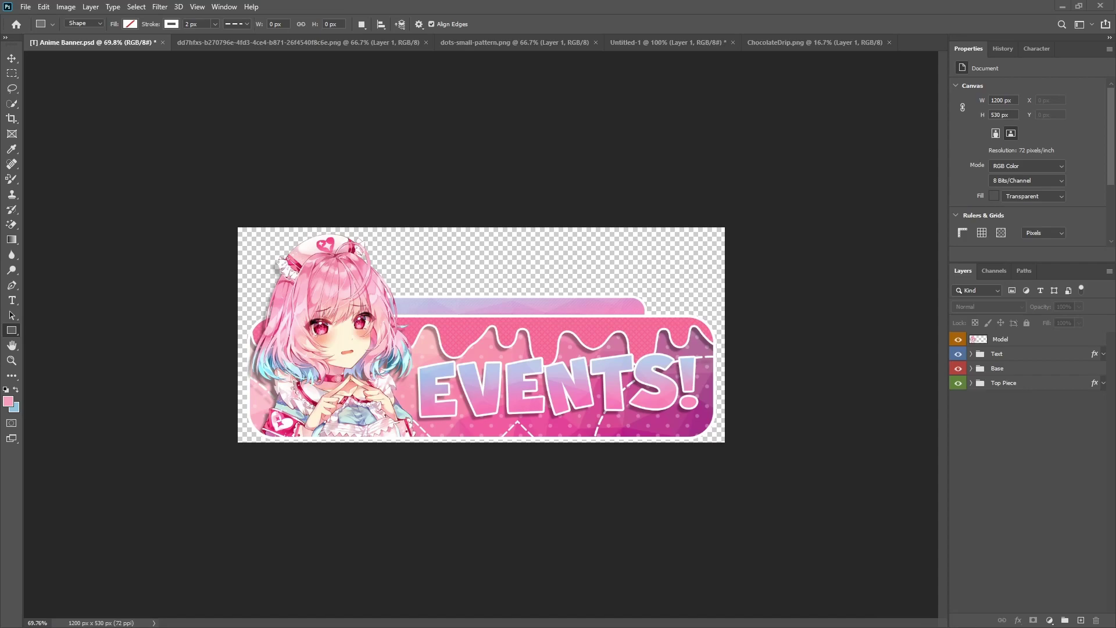
# Create a new 1200 × 530 px document
pyautogui.click(26, 7)
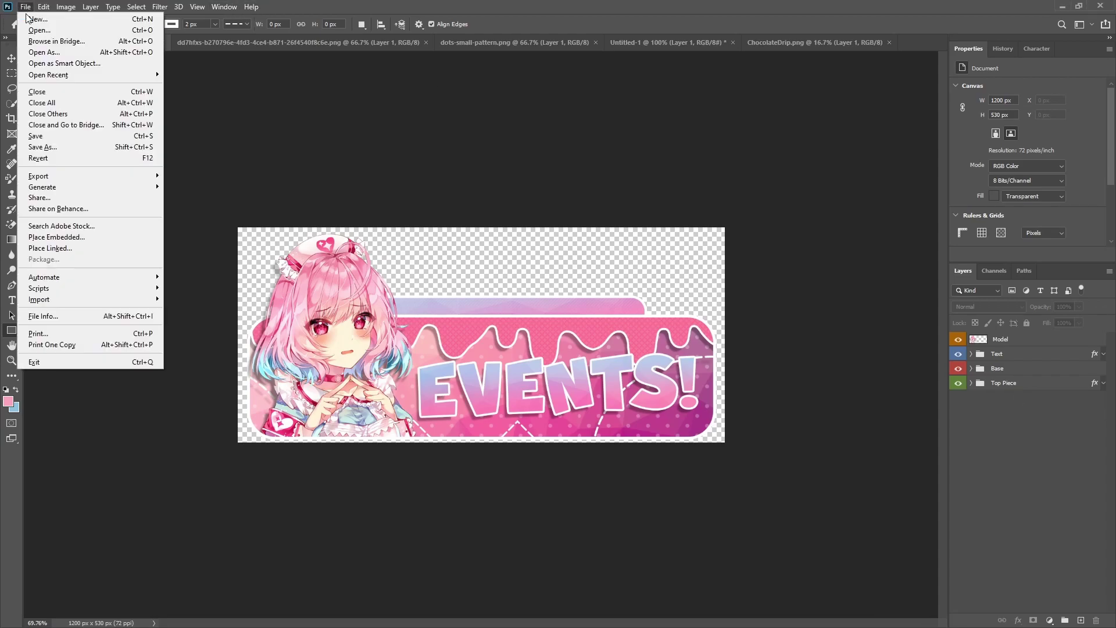
pyautogui.click(36, 19)
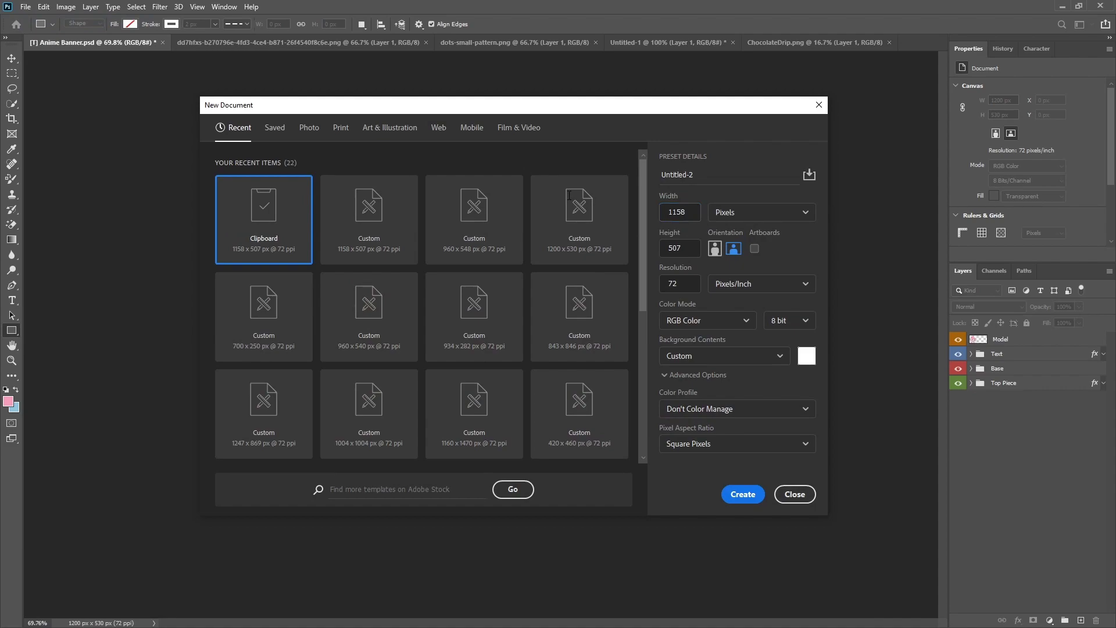
pyautogui.click(686, 212)
pyautogui.doubleClick(689, 207)
pyautogui.write('1200')
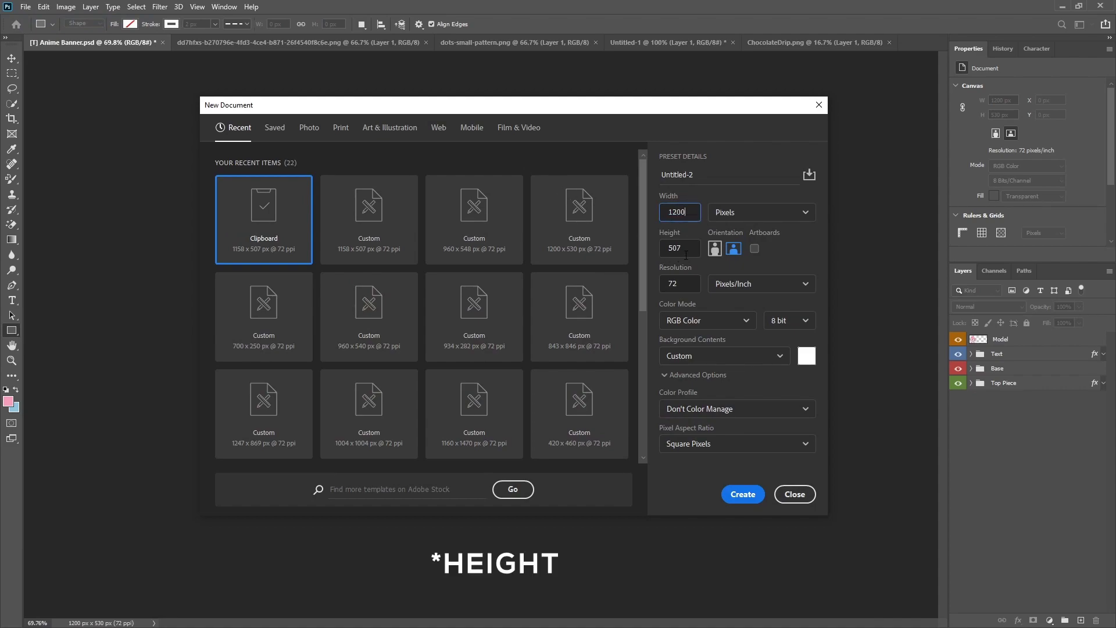
pyautogui.doubleClick(698, 250)
pyautogui.write('530')
pyautogui.click(736, 495)
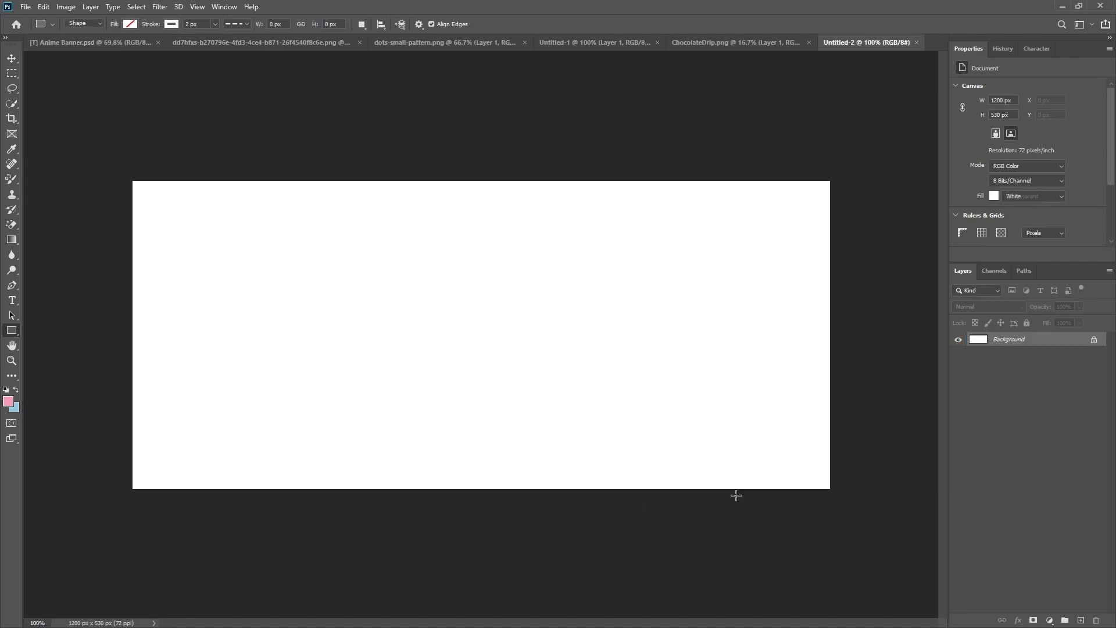
# Add an empty layer and delete the white Background layer
pyautogui.click(1082, 620)
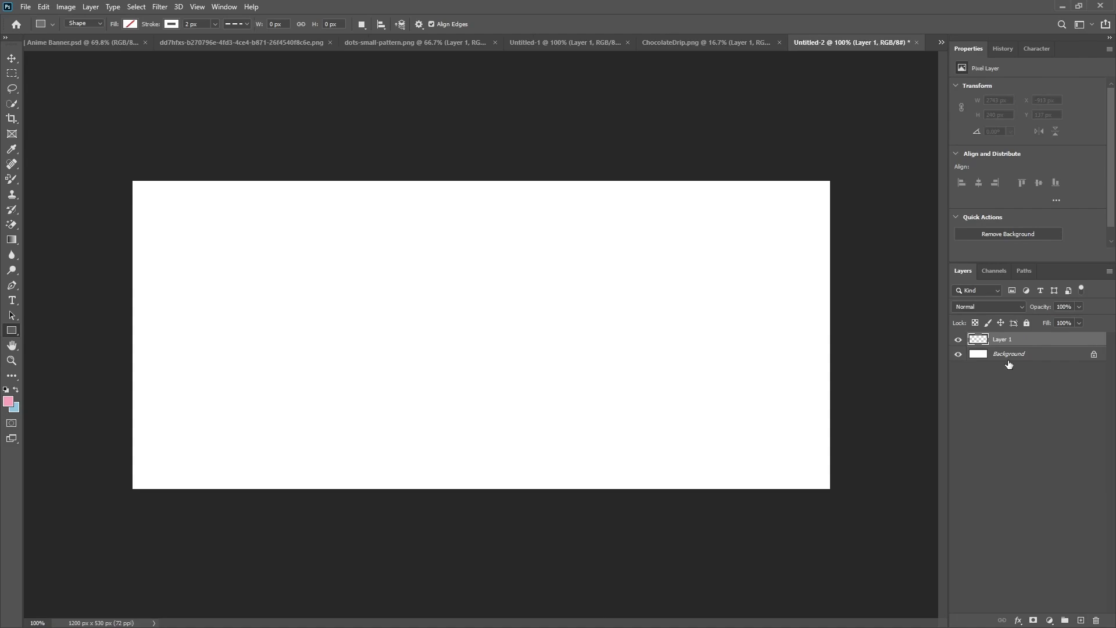
pyautogui.click(1009, 357)
pyautogui.press('Delete')
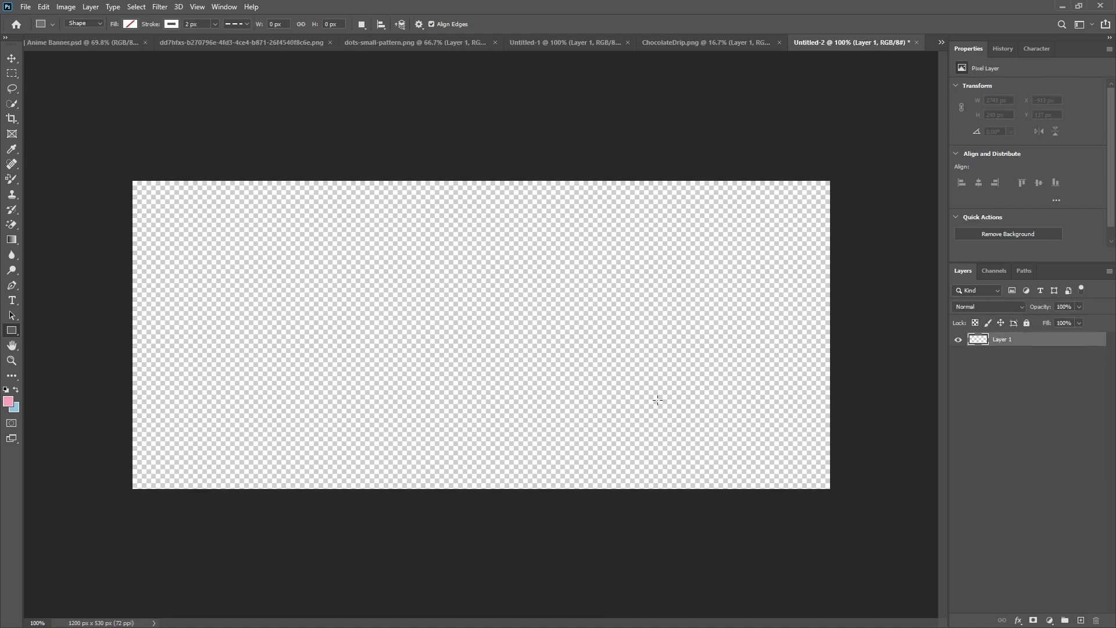
# Draw a rounded rectangle across the lower canvas with black fill and no stroke
pyautogui.rightClick(12, 331)
pyautogui.click(38, 346)
pyautogui.moveTo(152, 335); pyautogui.dragTo(778, 473)
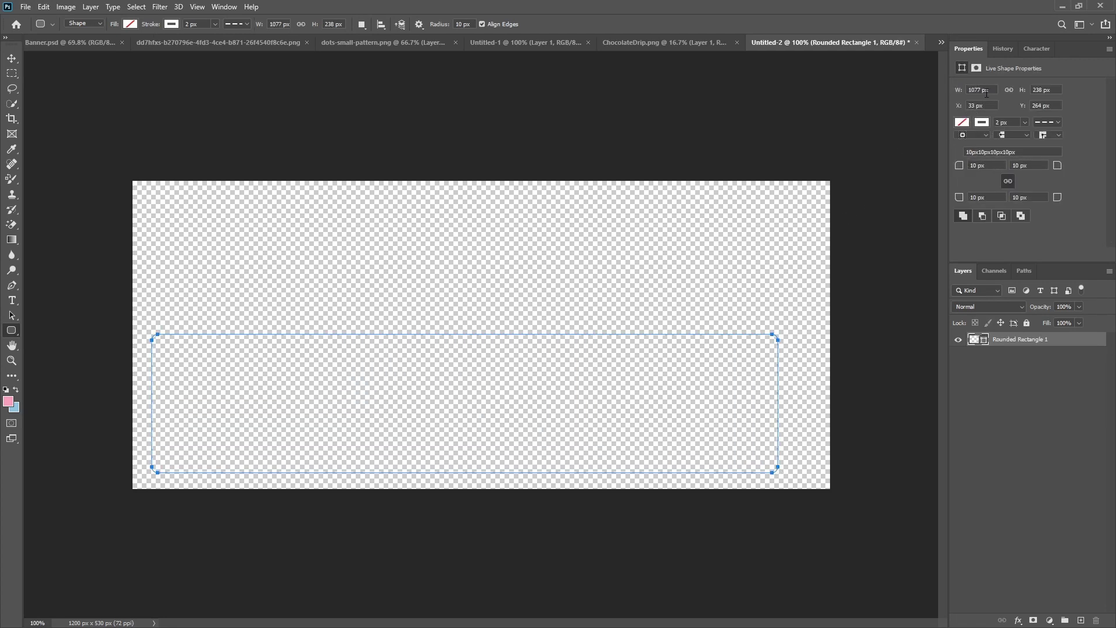
pyautogui.click(962, 122)
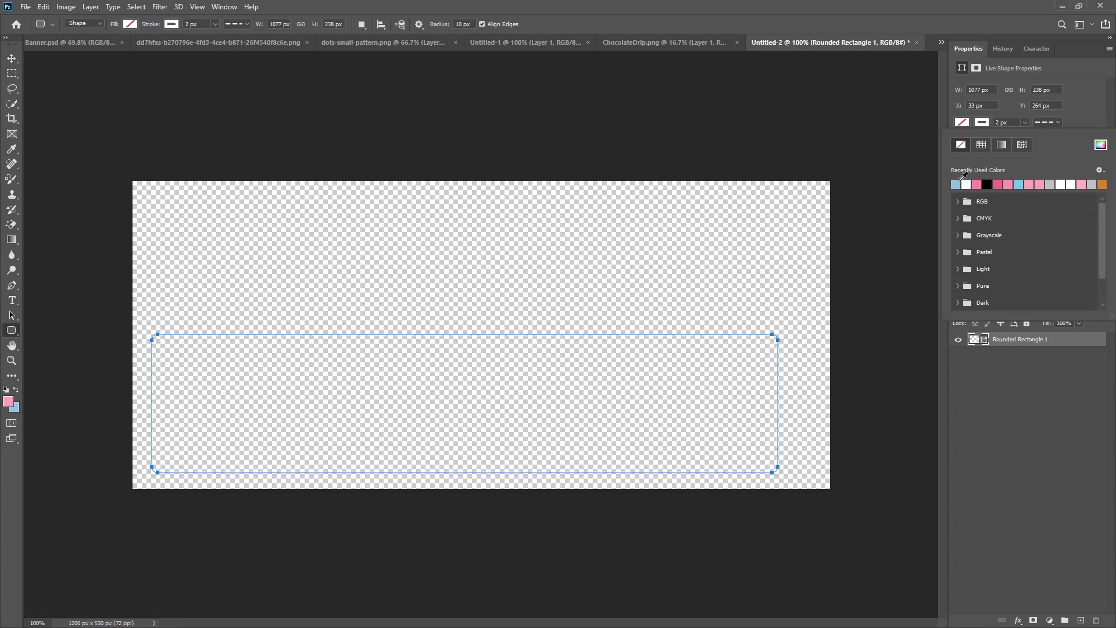
pyautogui.click(987, 184)
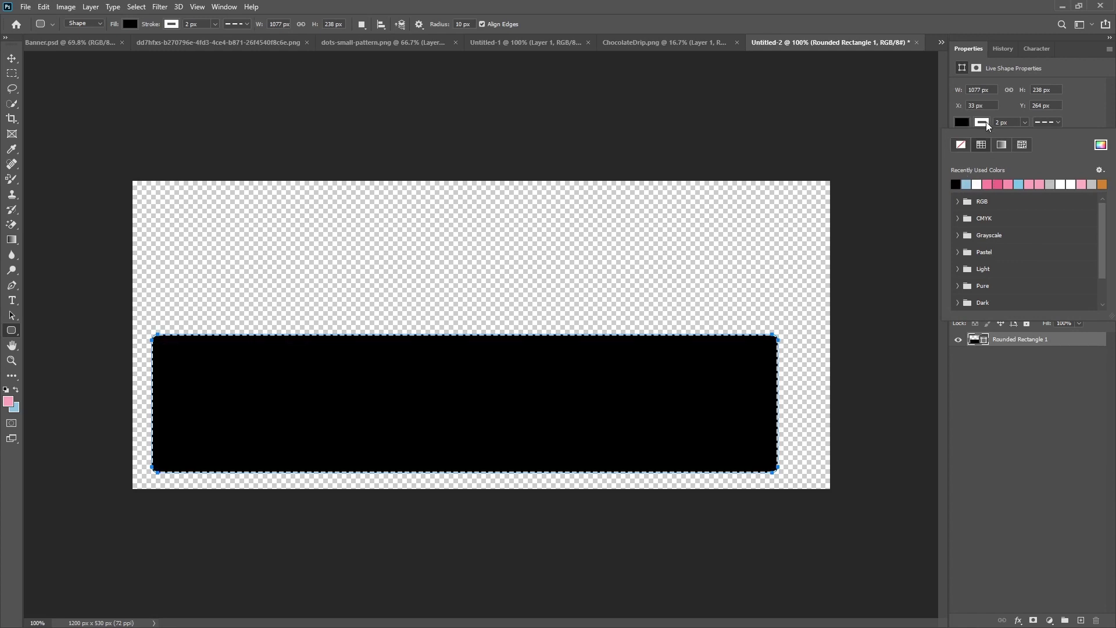
pyautogui.click(961, 144)
pyautogui.press('Return')
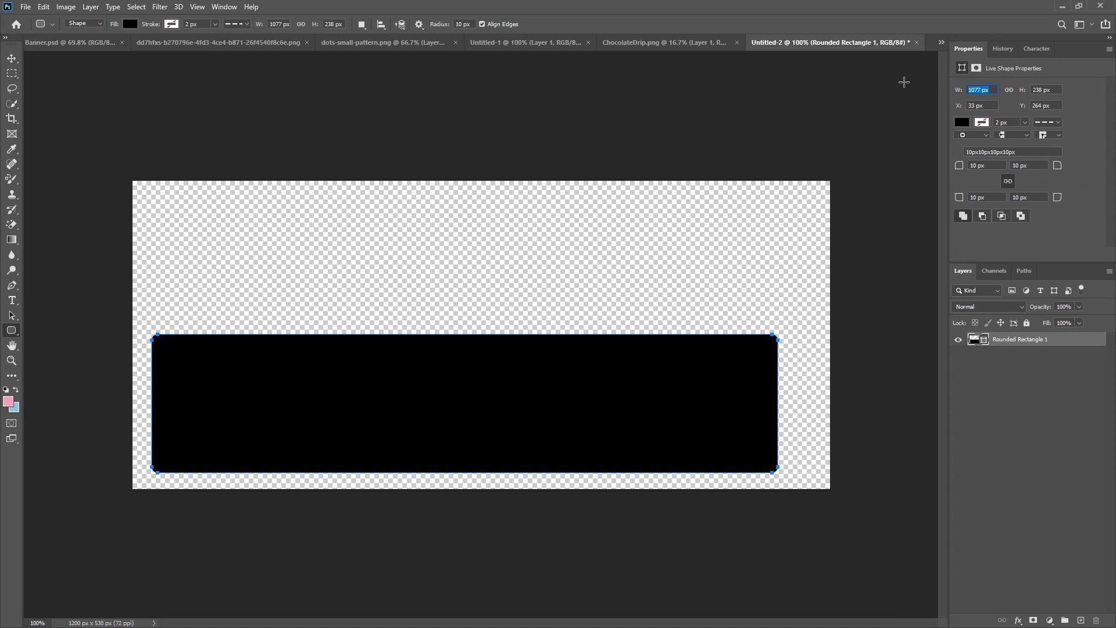
# Resize the rounded rectangle to 1140 × 295 px
pyautogui.write('114')
pyautogui.press('Return')
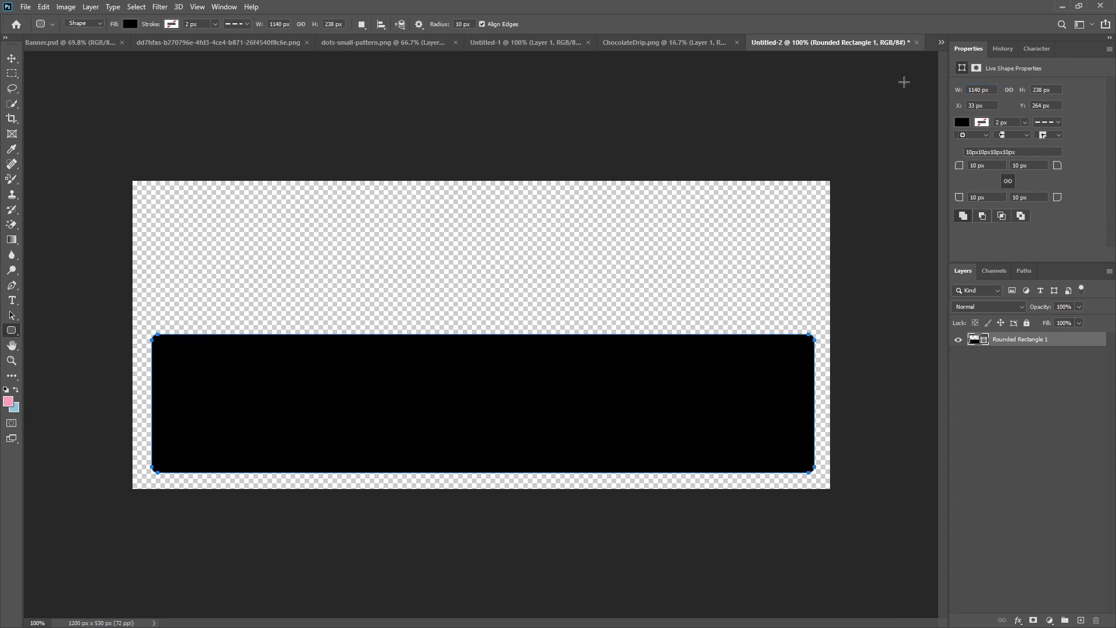
pyautogui.click(1051, 89)
pyautogui.write('295')
pyautogui.press('Return')
# Move the rectangle up and give all corners a 62 px radius
pyautogui.press('v')
pyautogui.moveTo(357, 428); pyautogui.dragTo(359, 399)
pyautogui.click(982, 165)
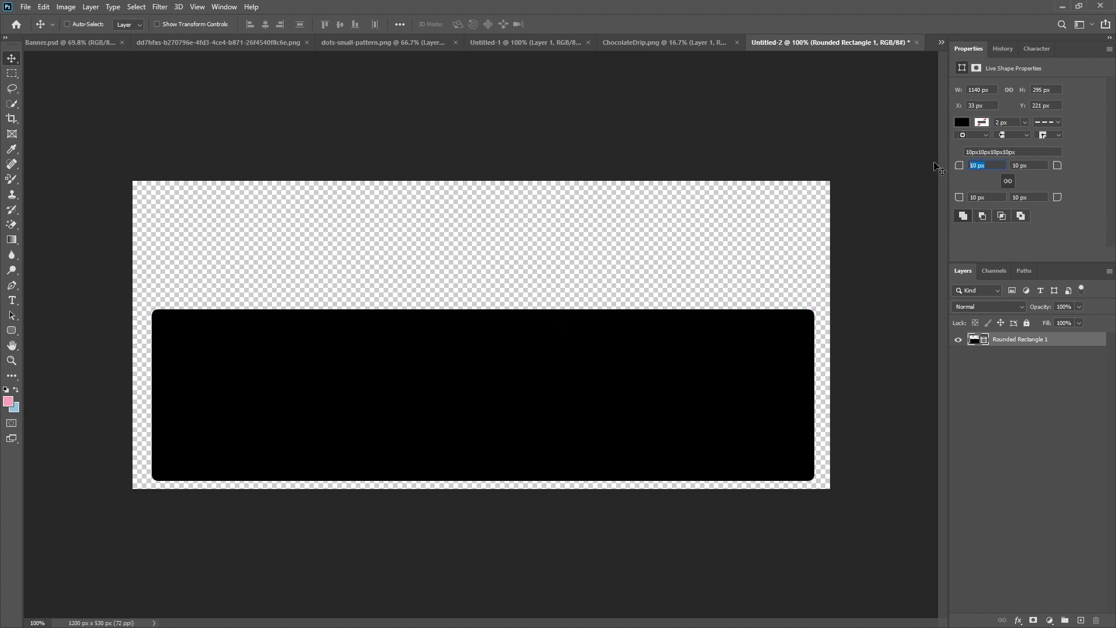
pyautogui.write('62')
pyautogui.press('Return')
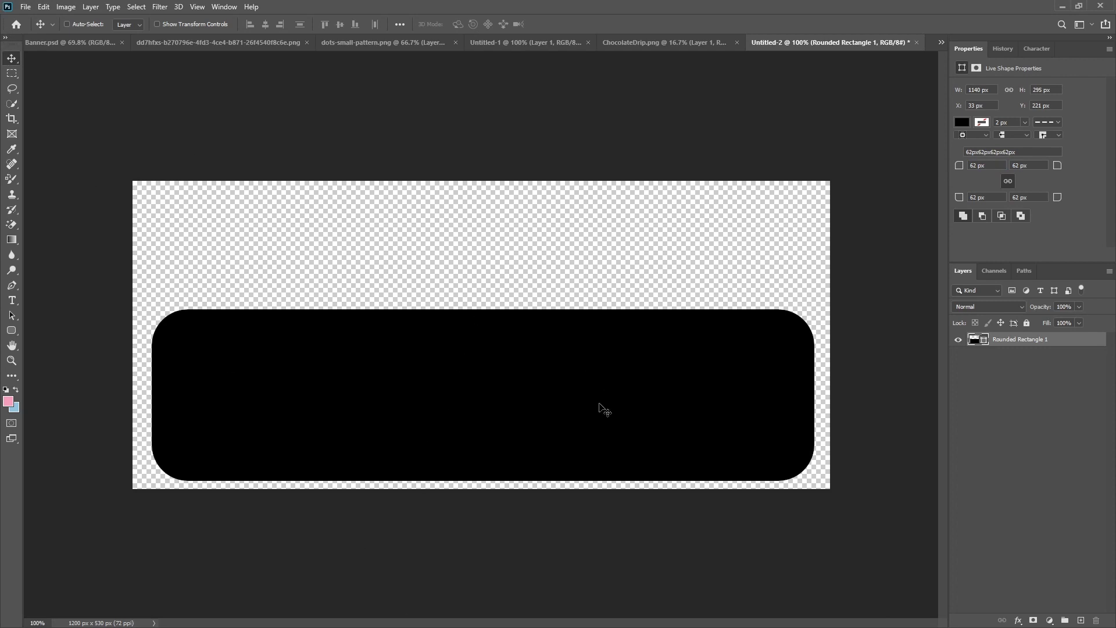
pyautogui.moveTo(599, 403); pyautogui.dragTo(592, 409)
# Add a 7 px white Stroke layer style to the rounded rectangle
pyautogui.rightClick(1029, 349)
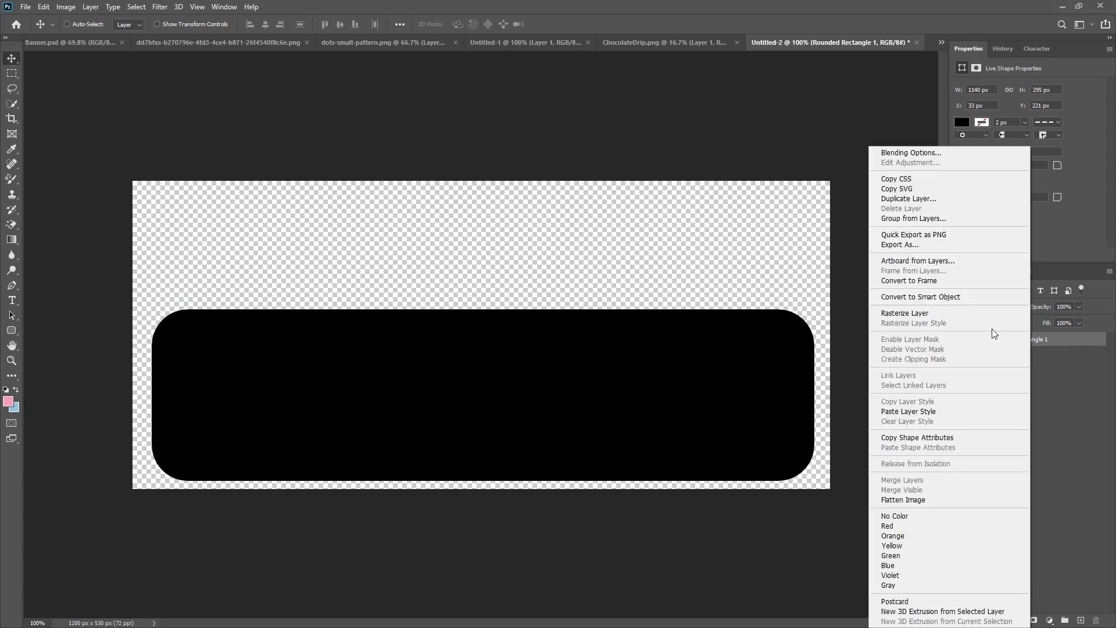
pyautogui.click(950, 153)
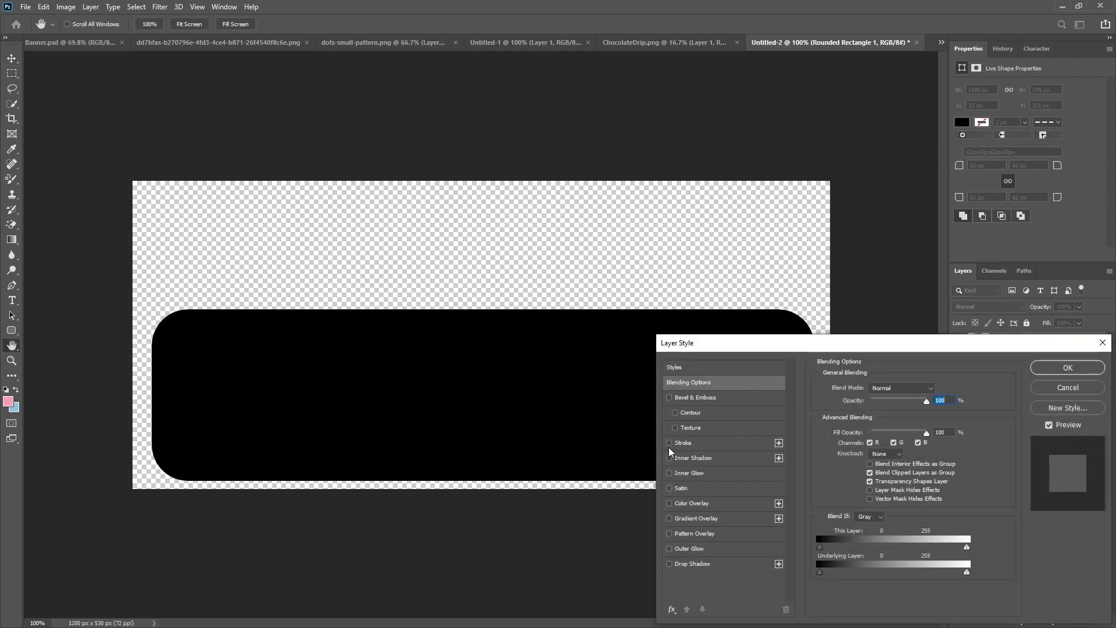
pyautogui.click(669, 443)
pyautogui.click(696, 445)
pyautogui.click(924, 387)
pyautogui.write('7')
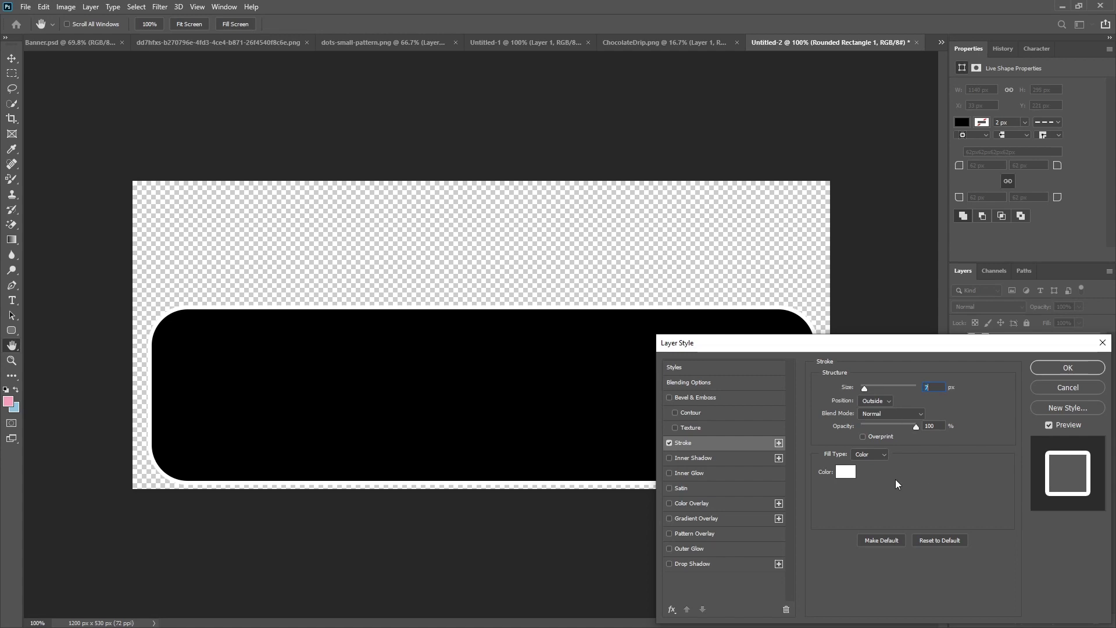
pyautogui.click(1063, 367)
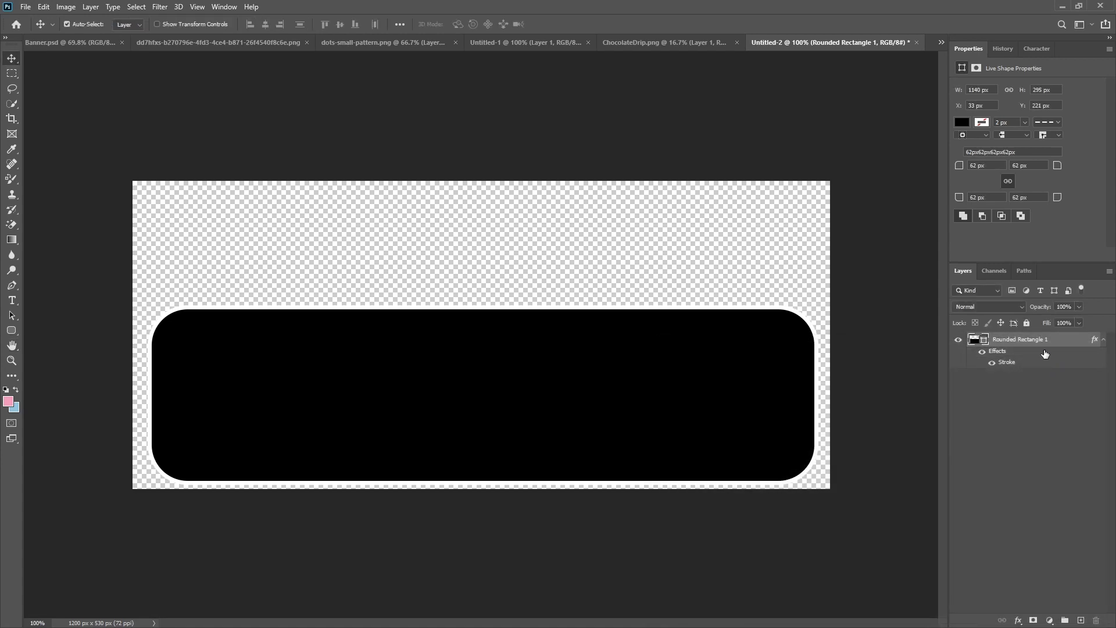
# Group the shape as 'Base Area', rename the layer 'Base', and collapse its effects
pyautogui.hotkey('ctrl', 'g')
pyautogui.doubleClick(1009, 340)
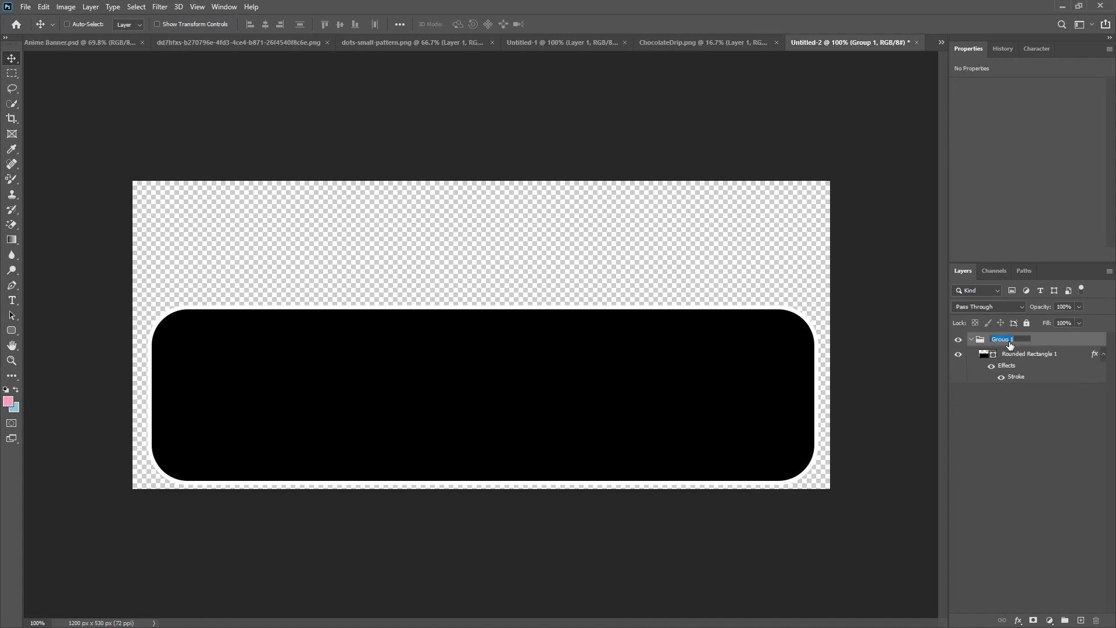
pyautogui.write('Base Area')
pyautogui.press('Return')
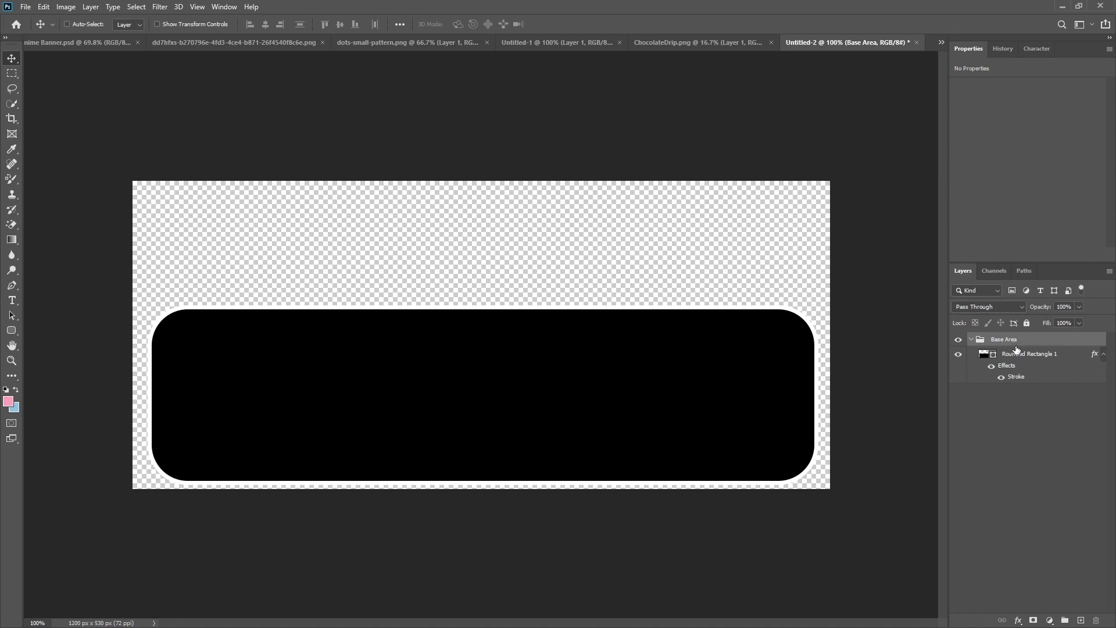
pyautogui.doubleClick(1028, 354)
pyautogui.write('Base')
pyautogui.press('Return')
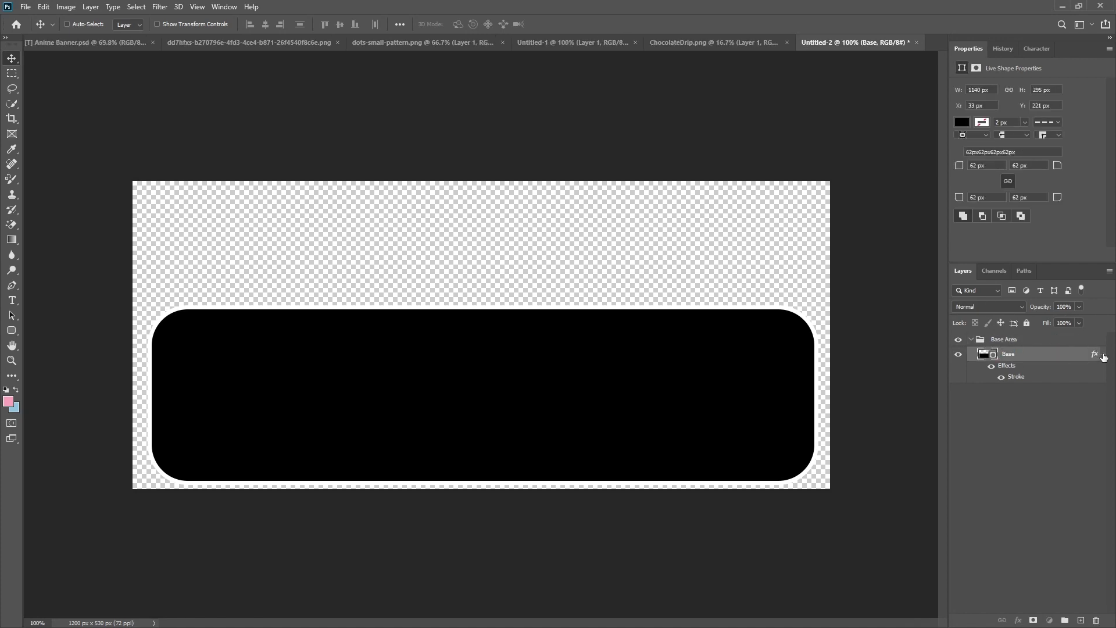
pyautogui.click(1103, 356)
# Bring the pink low-poly image into the banner and clip it to Base
pyautogui.click(1081, 620)
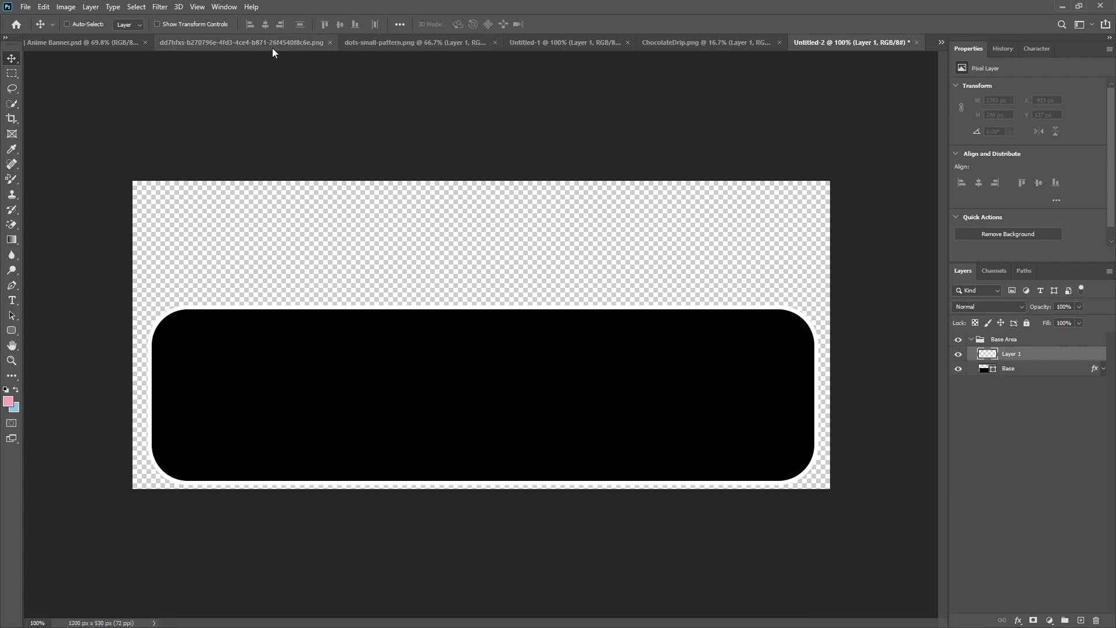
pyautogui.click(552, 48)
pyautogui.moveTo(504, 266); pyautogui.dragTo(557, 361)
pyautogui.moveTo(711, 354); pyautogui.dragTo(583, 385)
pyautogui.moveTo(1012, 355); pyautogui.dragTo(1016, 379)
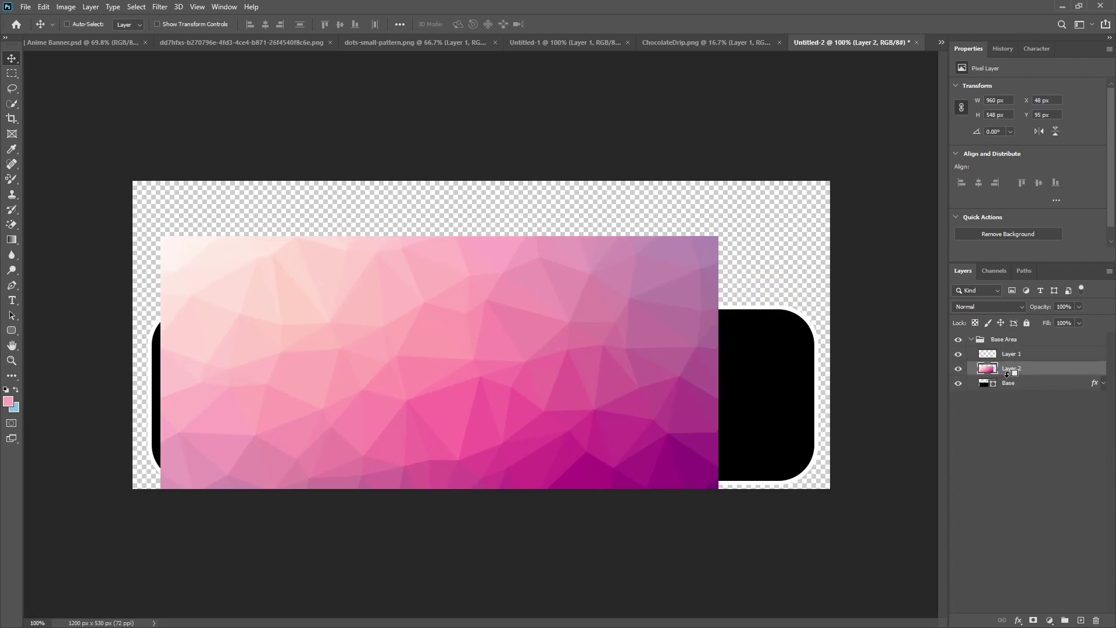
pyautogui.keyDown('alt'); pyautogui.click(1009, 375); pyautogui.keyUp('alt')
# Scale and position the pink image so it fills the rounded shape
pyautogui.hotkey('ctrl', 't')
pyautogui.moveTo(416, 383); pyautogui.dragTo(406, 394)
pyautogui.moveTo(711, 245); pyautogui.dragTo(823, 190)
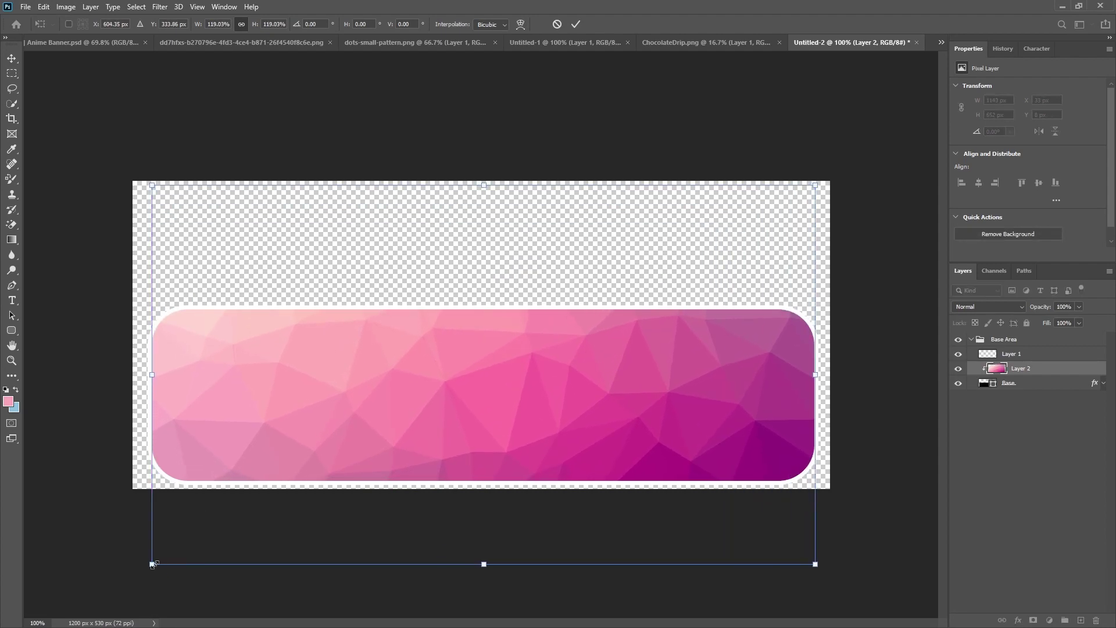
pyautogui.moveTo(151, 564); pyautogui.dragTo(149, 564)
pyautogui.moveTo(454, 385); pyautogui.dragTo(454, 396)
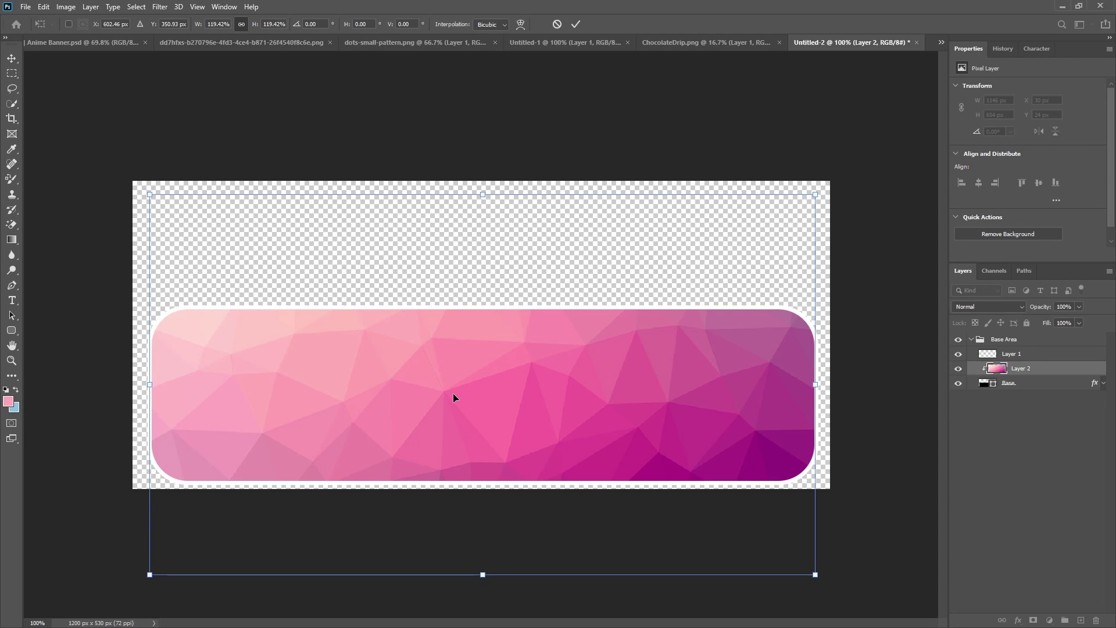
pyautogui.moveTo(478, 409); pyautogui.dragTo(482, 444)
pyautogui.moveTo(521, 337); pyautogui.dragTo(520, 326)
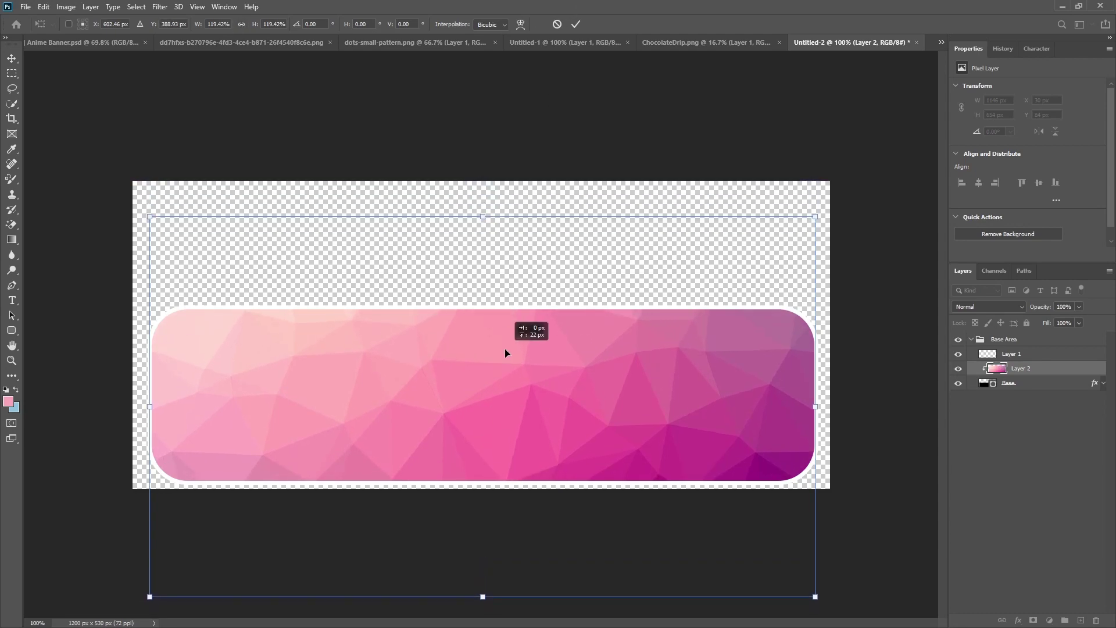
pyautogui.click(575, 24)
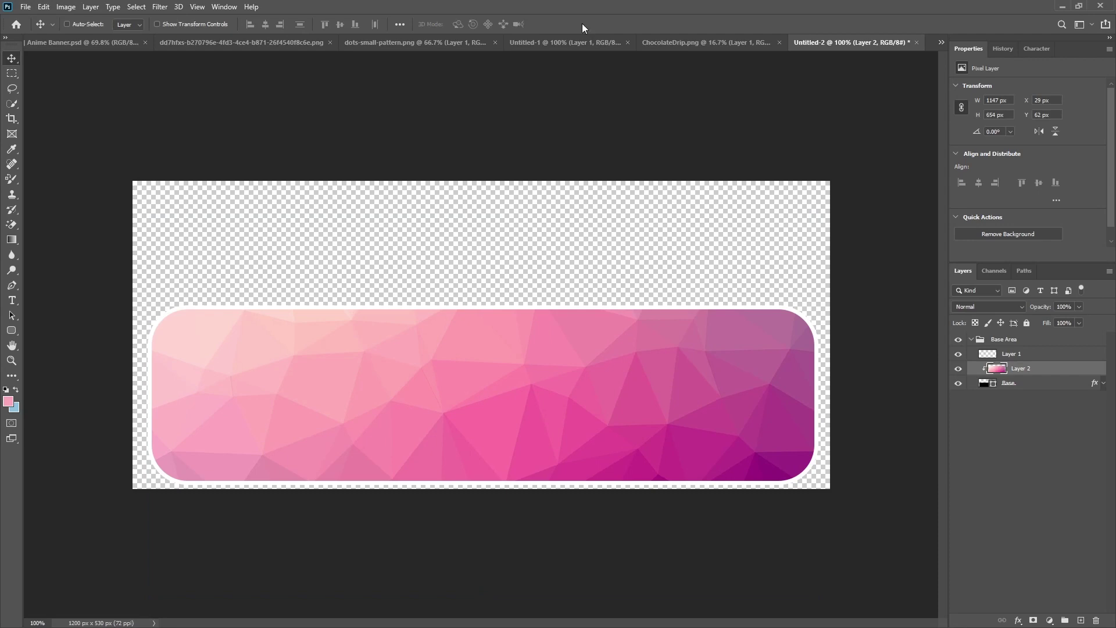
# Apply a Field Blur of 2 to the pink image
pyautogui.click(164, 10)
pyautogui.moveTo(219, 150)
pyautogui.click(329, 148)
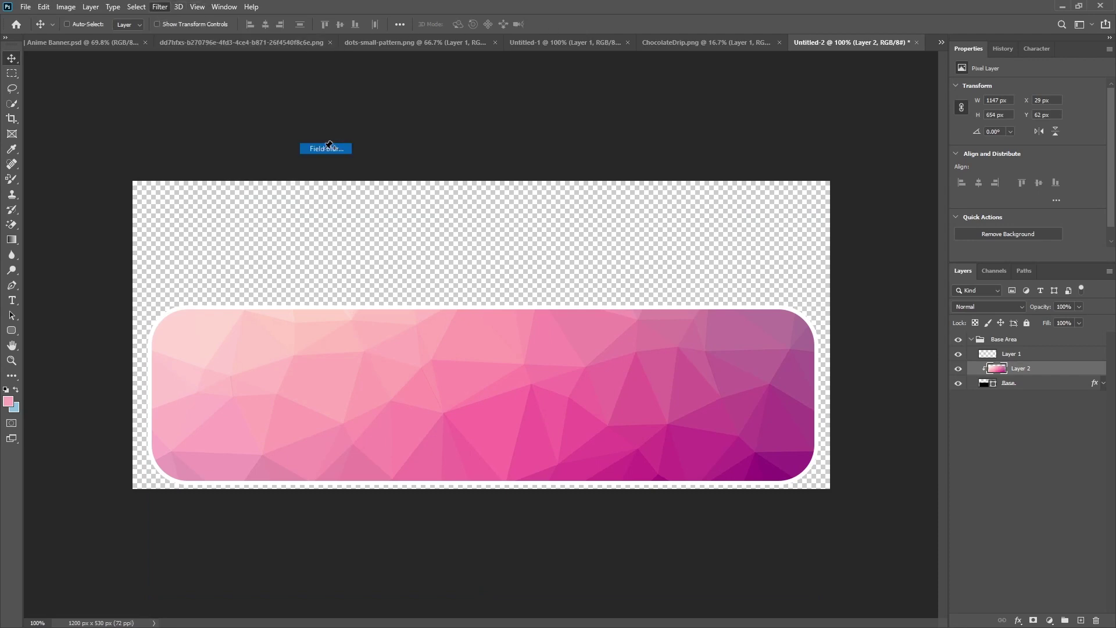
pyautogui.write('3')
pyautogui.press('Down')
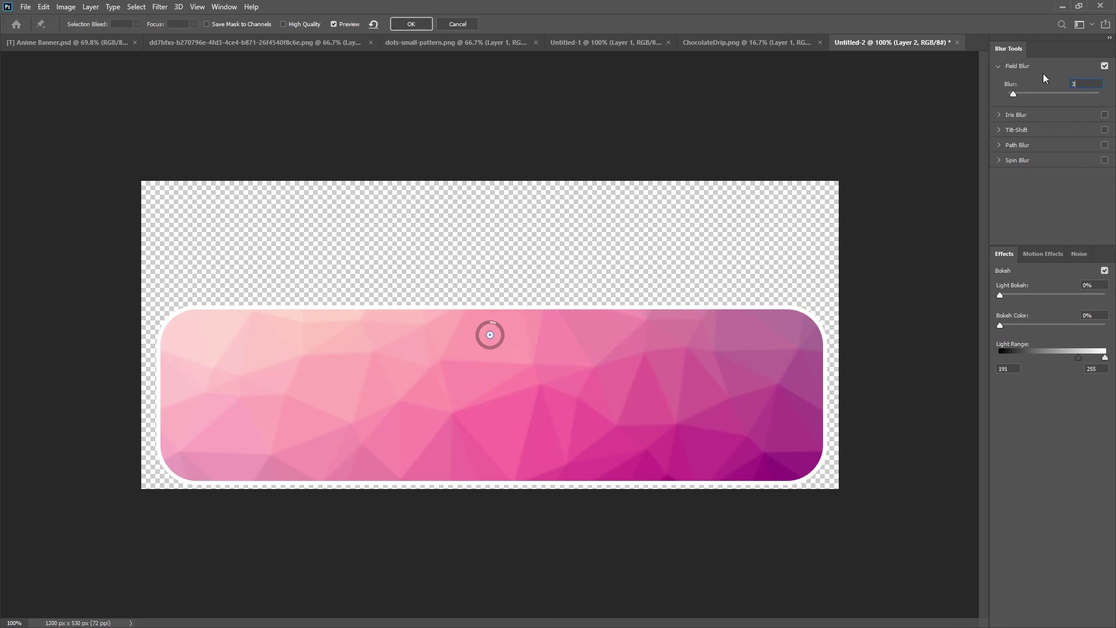
pyautogui.click(427, 23)
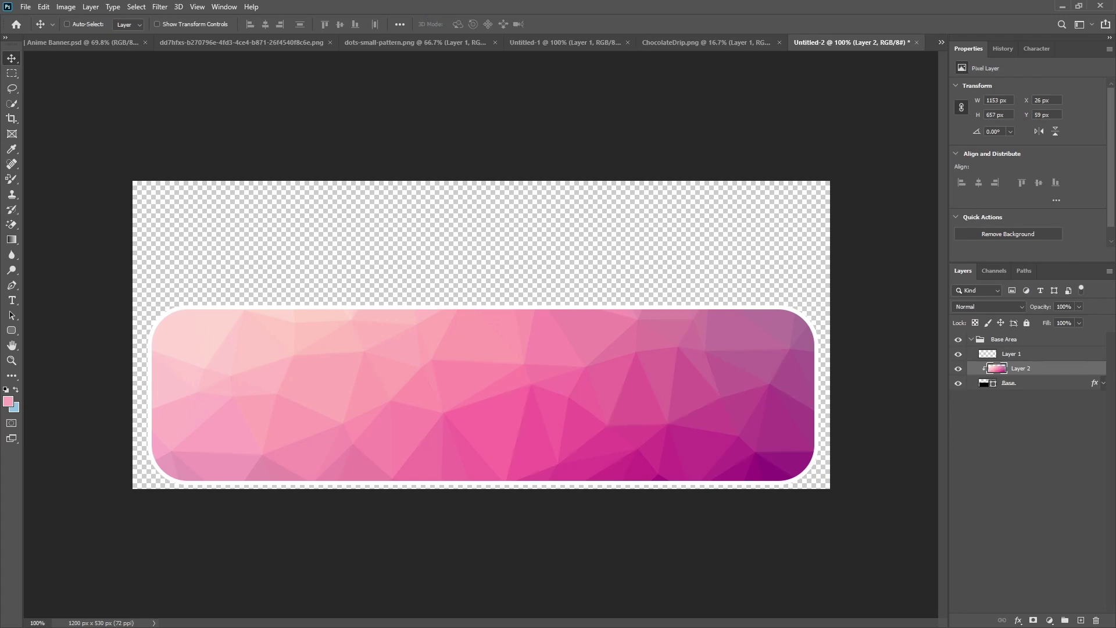
# Close the pink image document without saving and bring the dots pattern into the banner
pyautogui.click(550, 45)
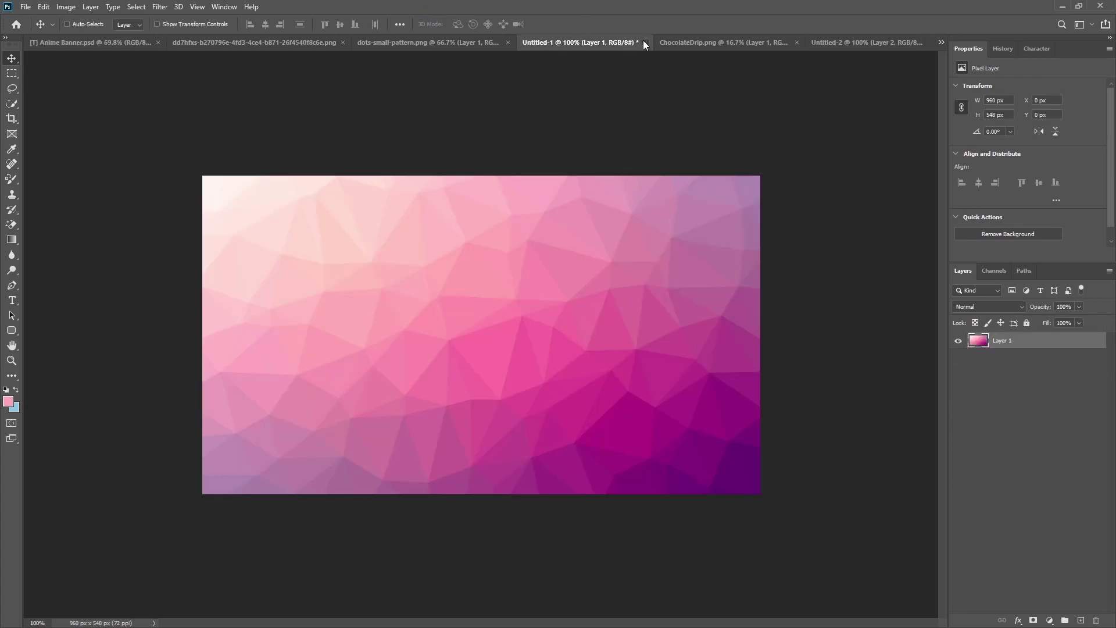
pyautogui.click(644, 42)
pyautogui.click(552, 239)
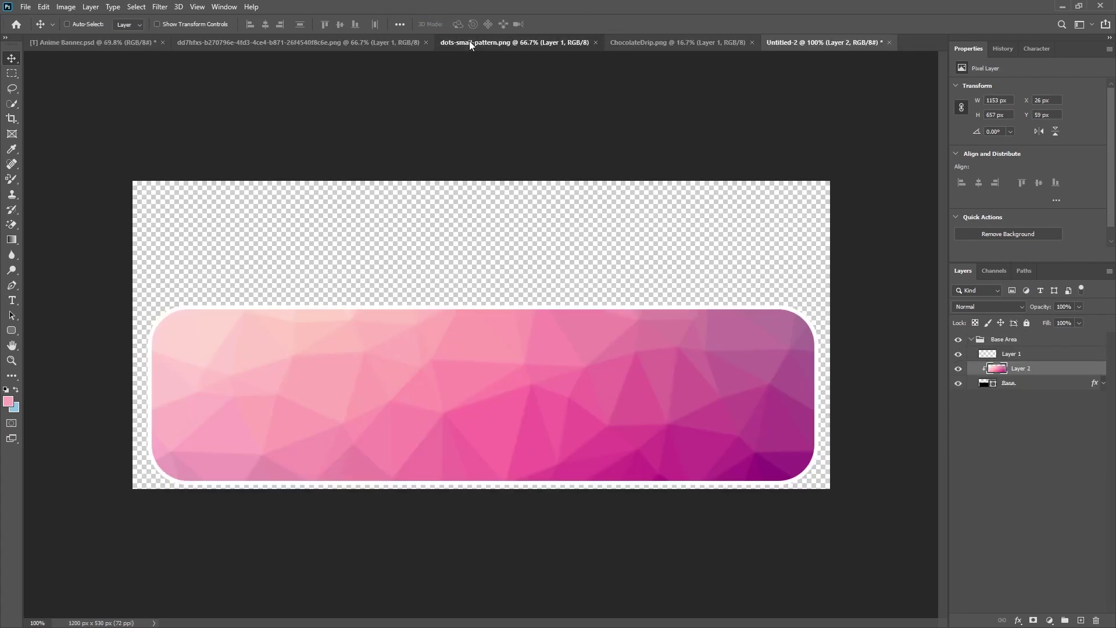
pyautogui.click(469, 40)
pyautogui.moveTo(433, 217); pyautogui.dragTo(473, 399)
# Rename the pink image layer 'Main Overlay' and the pattern layer 'Dots'
pyautogui.doubleClick(1019, 384)
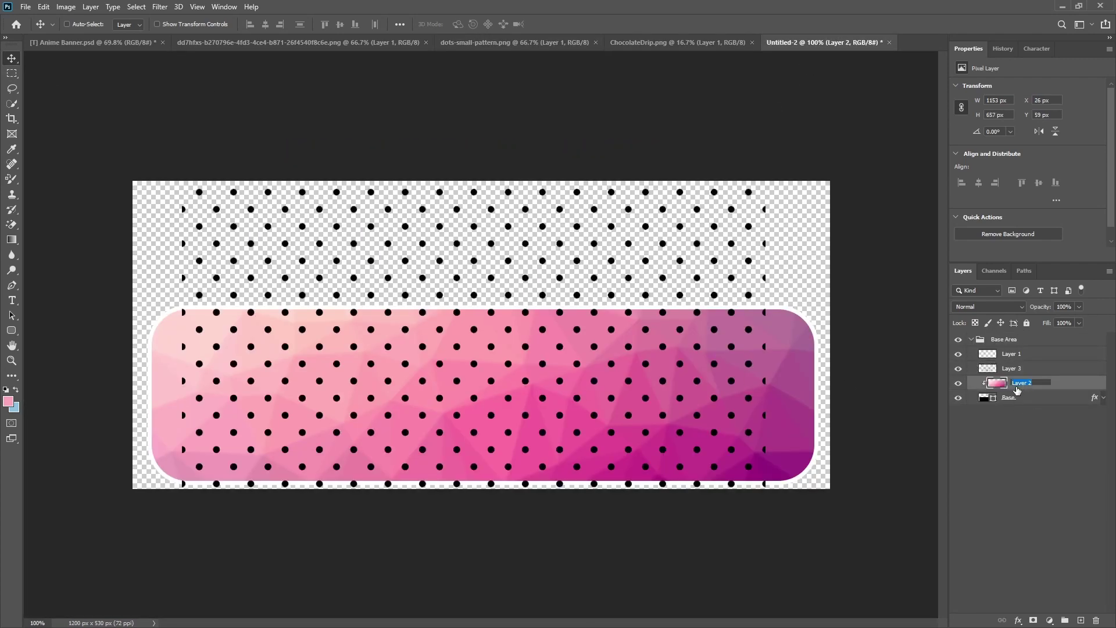
pyautogui.write('Main Overlay')
pyautogui.press('Return')
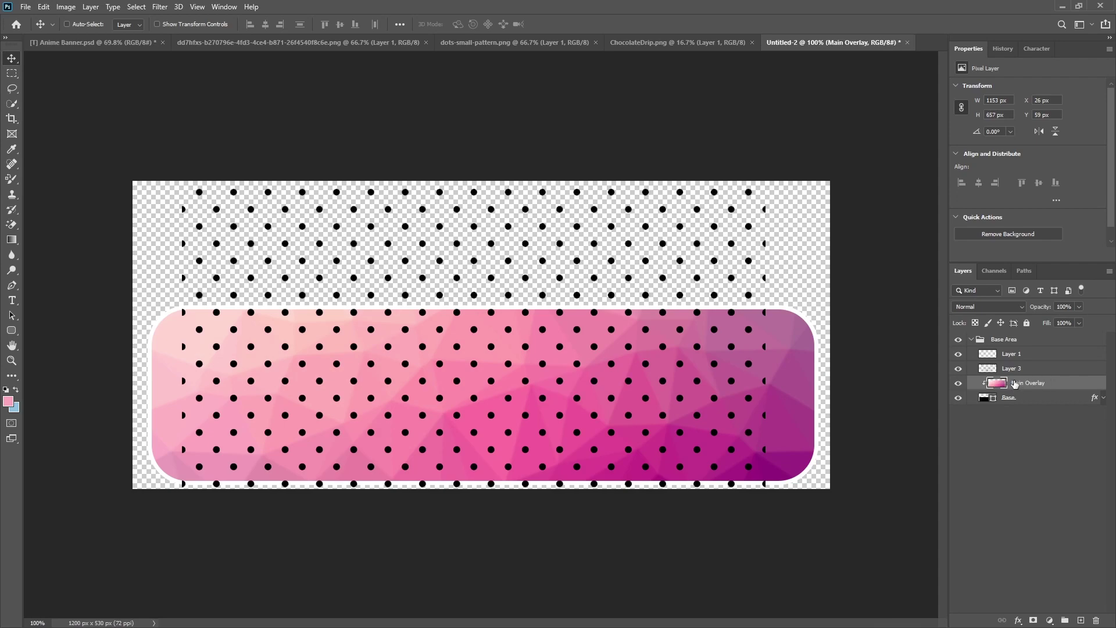
pyautogui.doubleClick(1016, 372)
pyautogui.write('Dots')
pyautogui.press('Return')
# Scale the dot pattern to about 66% and place it toward the left
pyautogui.hotkey('ctrl', 't')
pyautogui.moveTo(763, 106); pyautogui.dragTo(472, 324)
pyautogui.moveTo(358, 432); pyautogui.dragTo(329, 299)
pyautogui.moveTo(482, 227); pyautogui.dragTo(537, 172)
pyautogui.moveTo(443, 317); pyautogui.dragTo(440, 333)
pyautogui.click(576, 25)
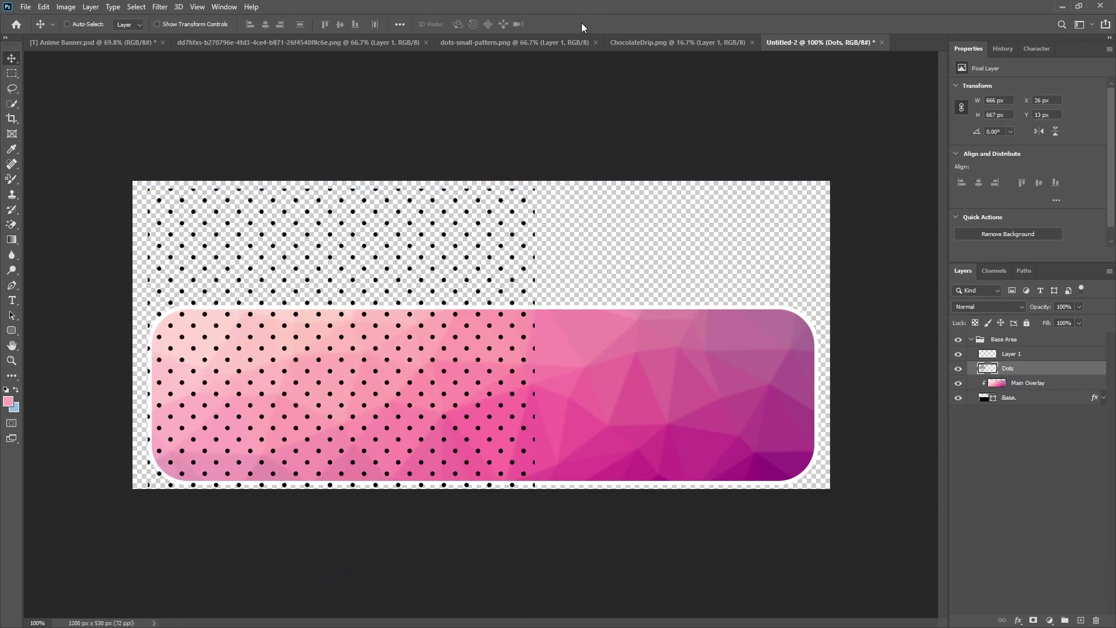
# Duplicate the dots, move the copy 457 px right, and merge it down into Dots
pyautogui.hotkey('ctrl', 'j')
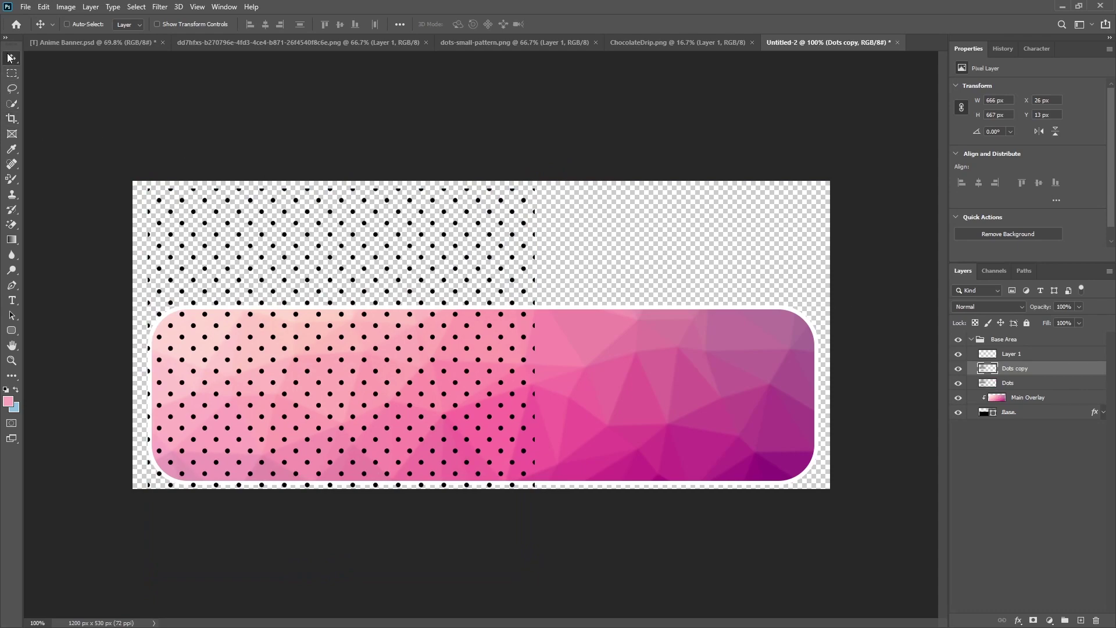
pyautogui.rightClick(15, 61)
pyautogui.click(14, 60)
pyautogui.moveTo(279, 388); pyautogui.dragTo(658, 388)
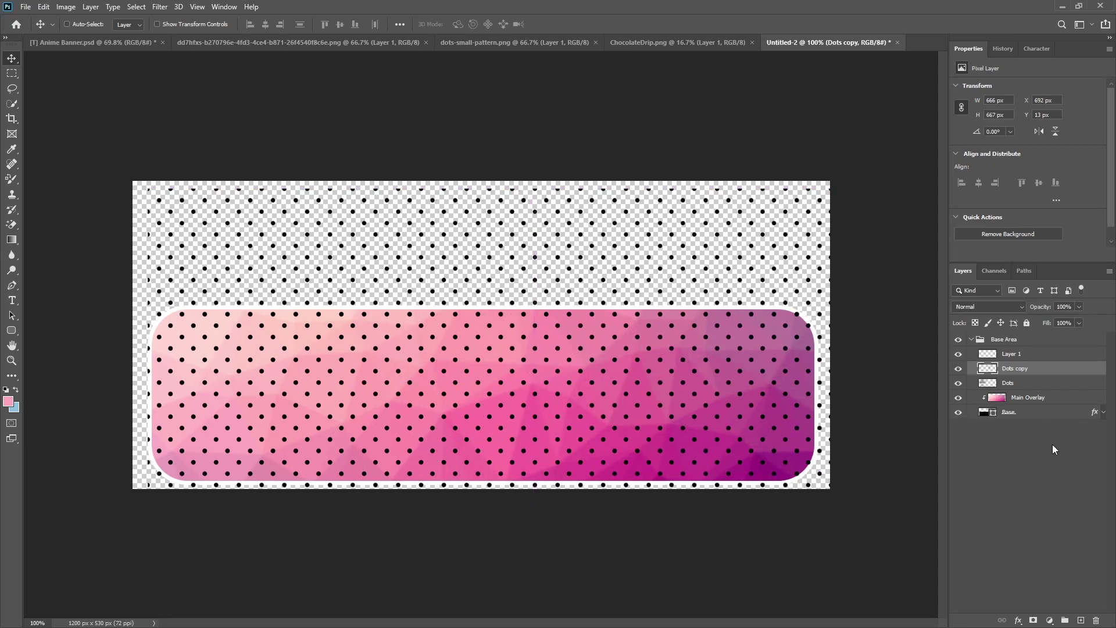
pyautogui.rightClick(1028, 372)
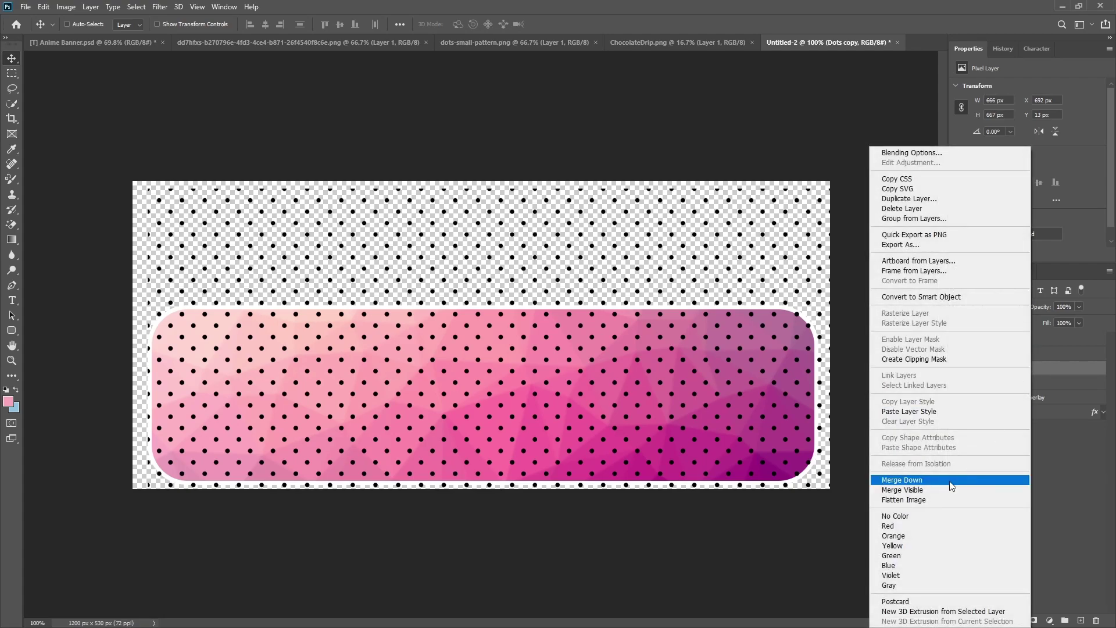
pyautogui.click(989, 480)
# Open the layer style settings for the merged Dots layer
pyautogui.rightClick(1012, 372)
pyautogui.press('Escape')
pyautogui.rightClick(1010, 377)
pyautogui.click(887, 153)
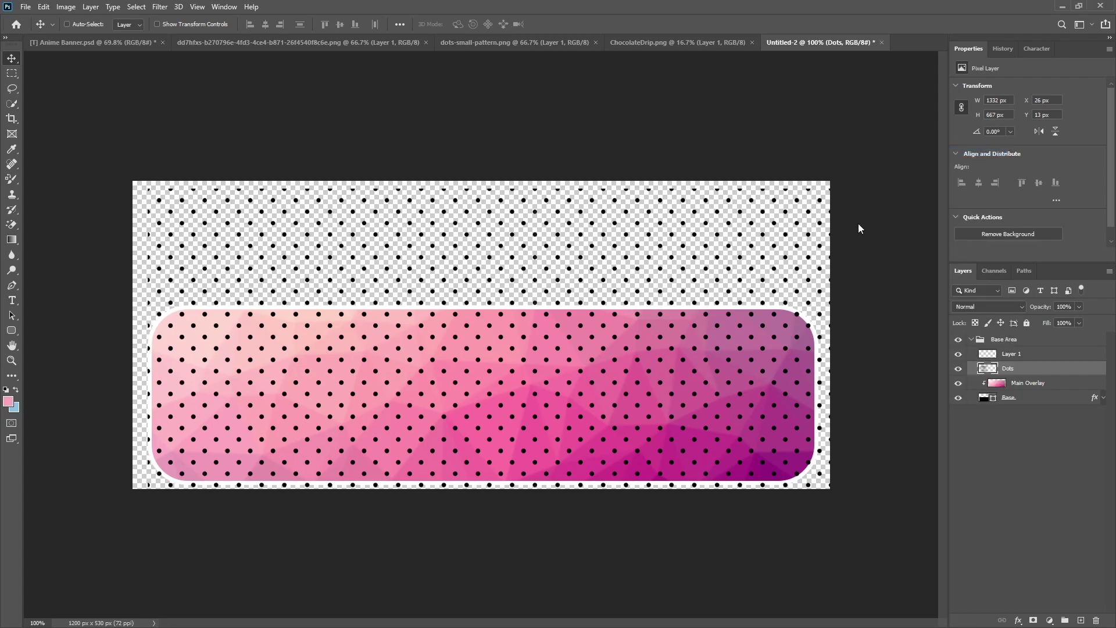
# Give Dots a white Color Overlay and rasterize the layer style
pyautogui.click(700, 504)
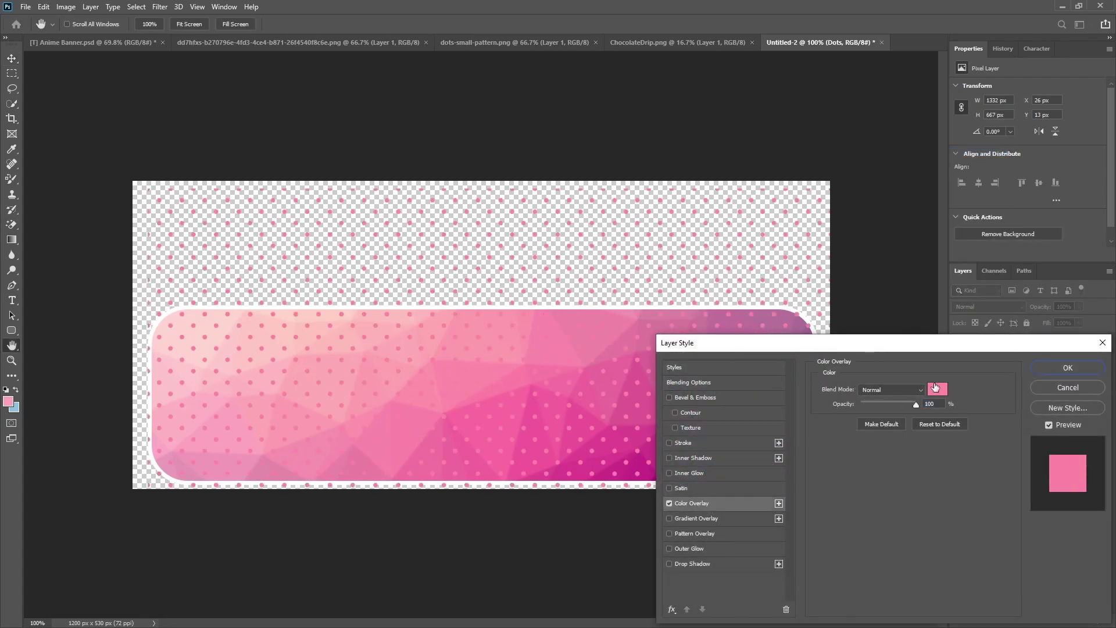
pyautogui.click(935, 387)
pyautogui.click(555, 427)
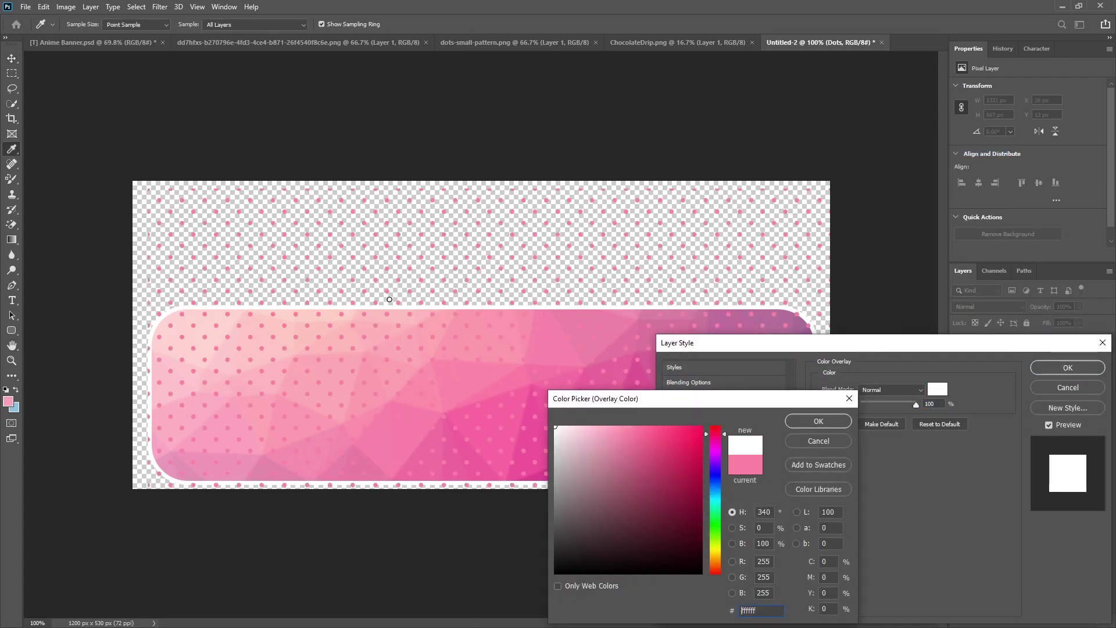
pyautogui.click(818, 421)
pyautogui.click(1068, 367)
pyautogui.rightClick(1024, 371)
pyautogui.click(930, 327)
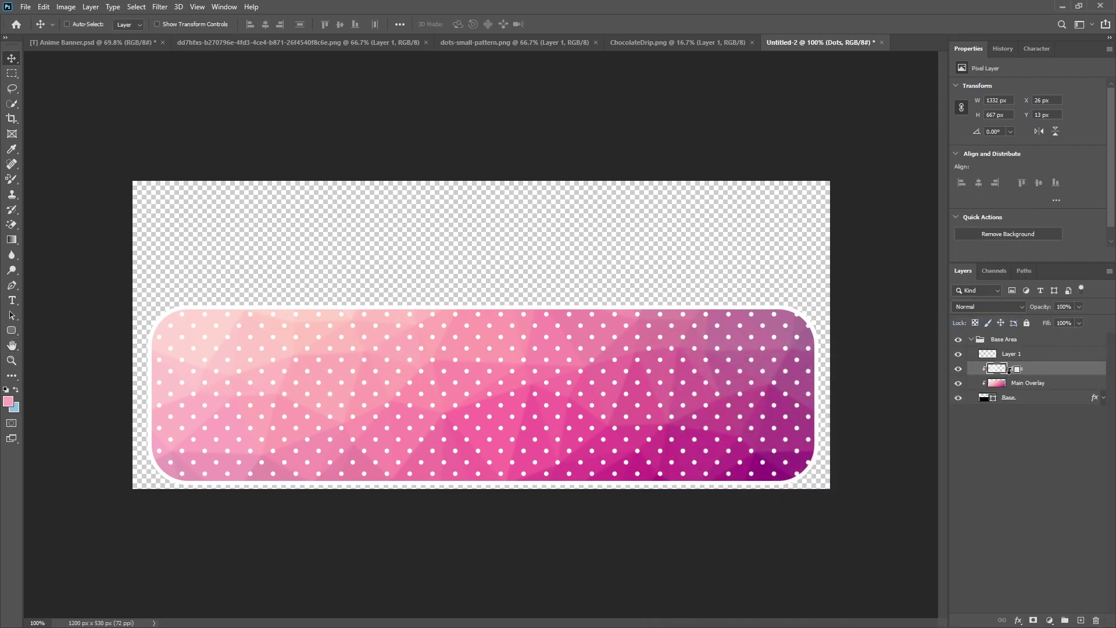
# Label Base Area yellow, set Dots opacity to 30%, and bring up ChocolateDrip.png
pyautogui.rightClick(960, 341)
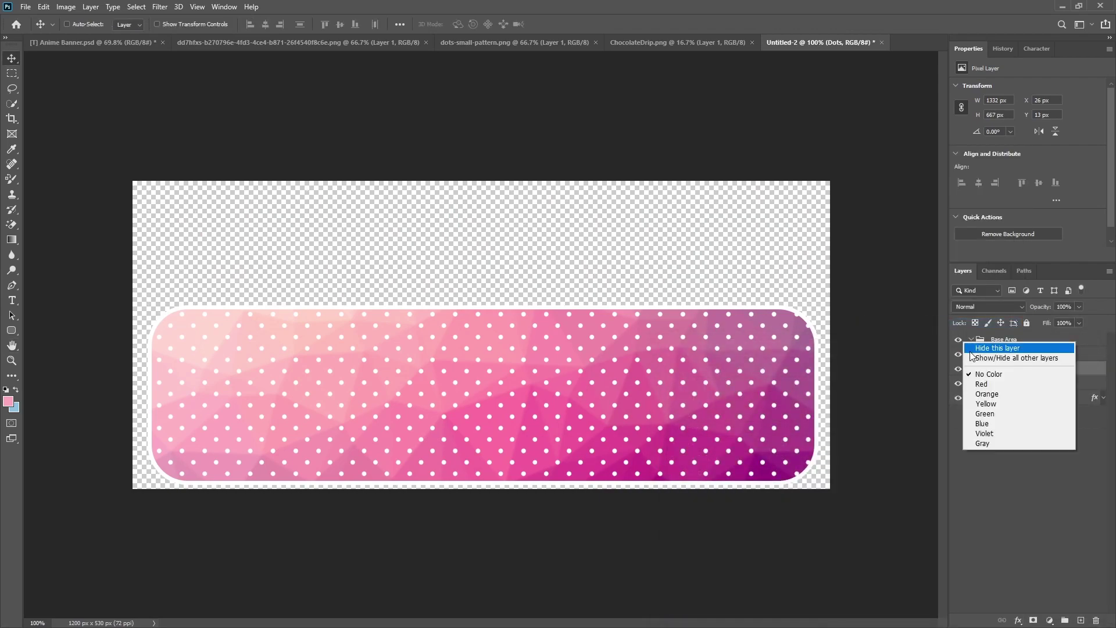
pyautogui.click(997, 405)
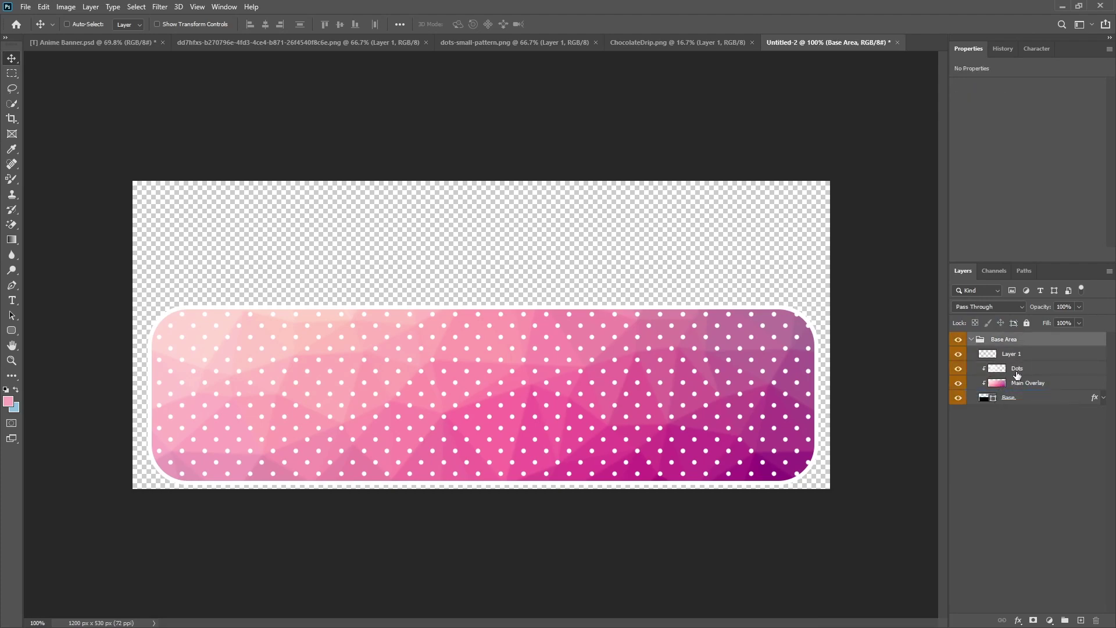
pyautogui.click(1017, 372)
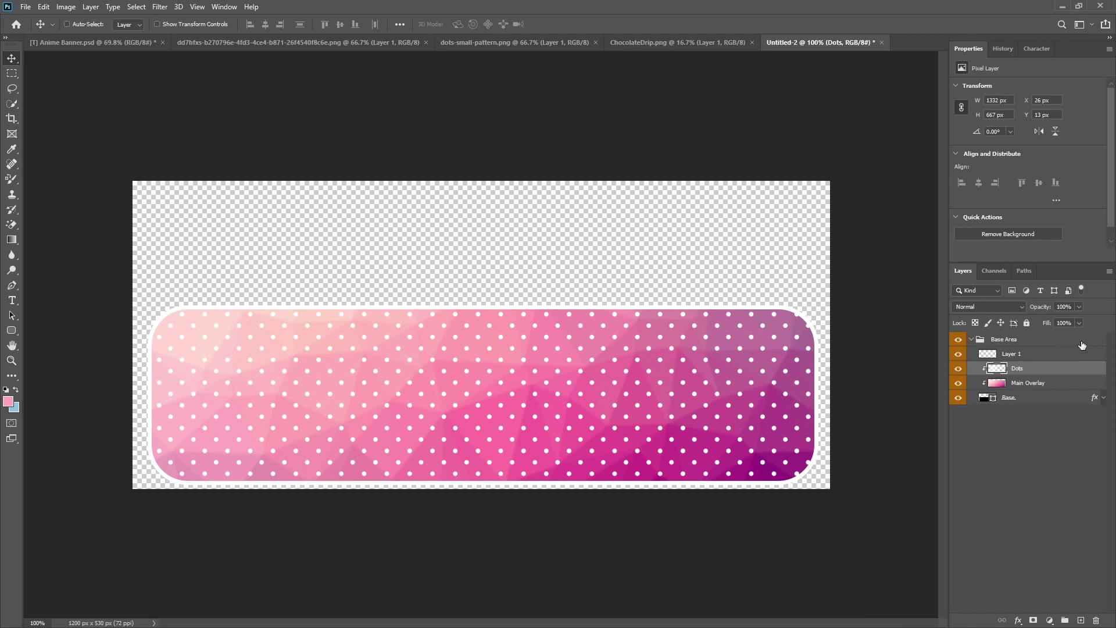
pyautogui.click(1073, 305)
pyautogui.write('30')
pyautogui.press('Return')
pyautogui.click(644, 38)
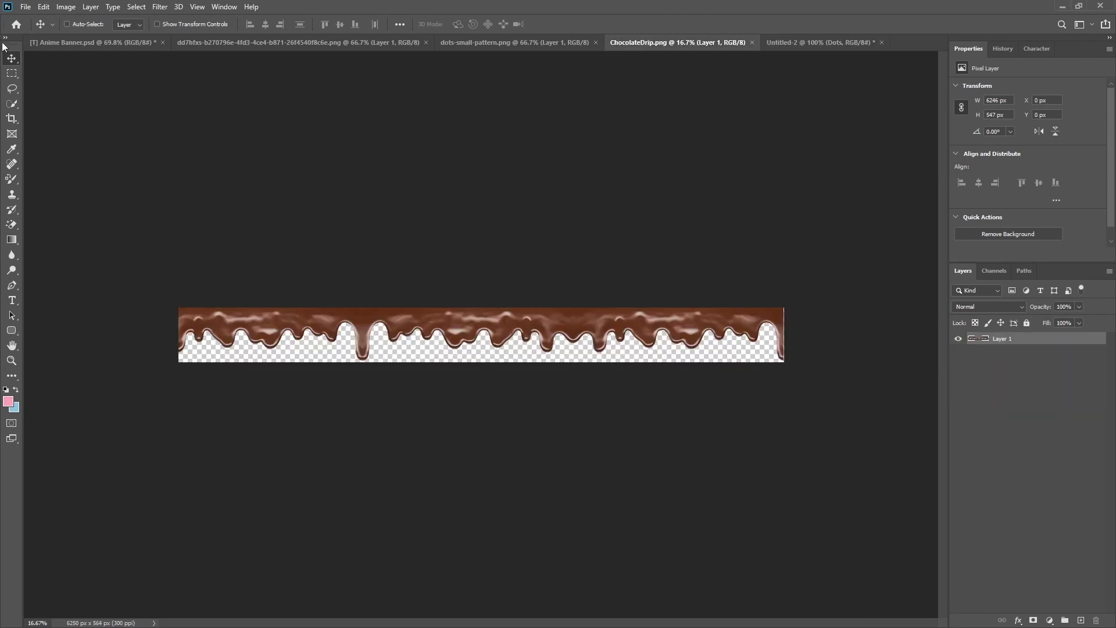
# Copy the chocolate drip into the banner, shrink it to about 40%, and clip it to Base
pyautogui.moveTo(570, 329); pyautogui.dragTo(484, 367)
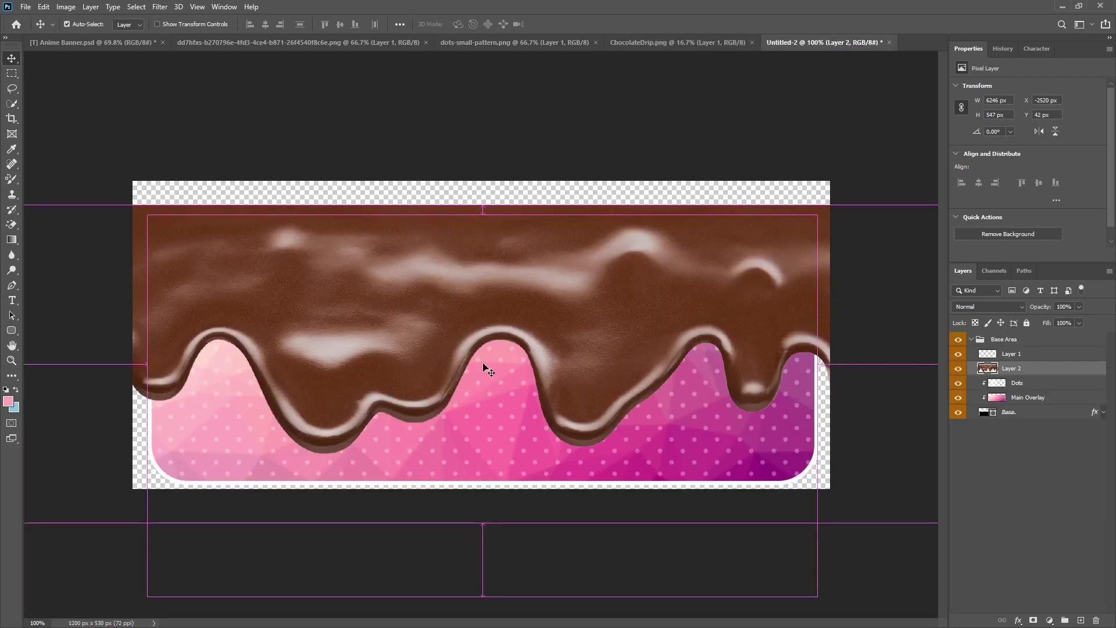
pyautogui.hotkey('ctrl', 't')
pyautogui.hotkey('ctrl', '0')
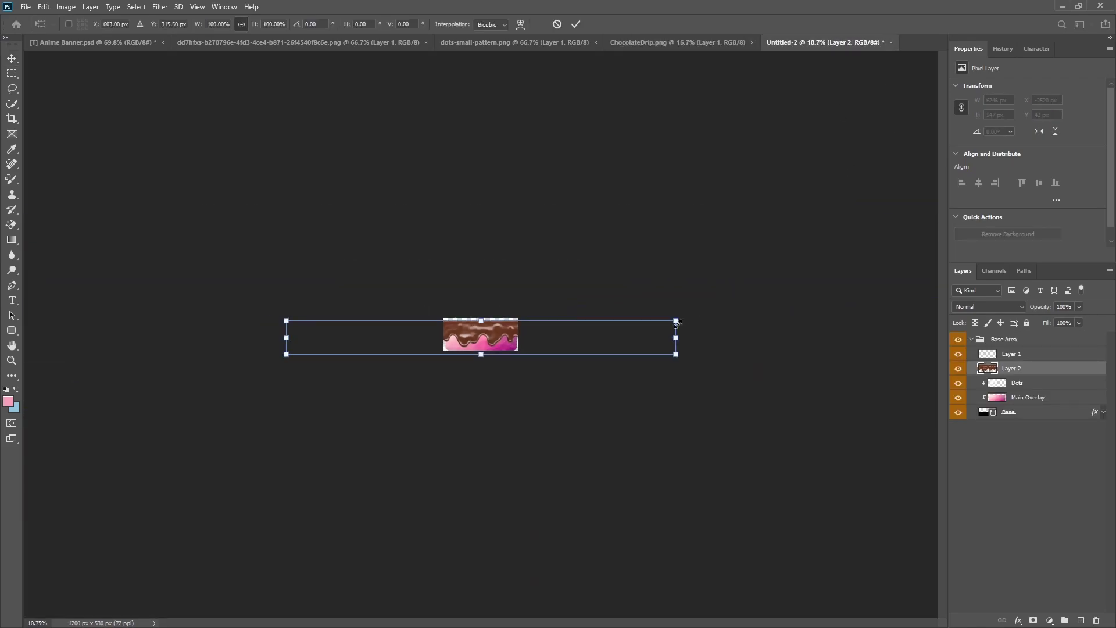
pyautogui.moveTo(676, 321); pyautogui.dragTo(501, 338)
pyautogui.hotkey('ctrl', '0')
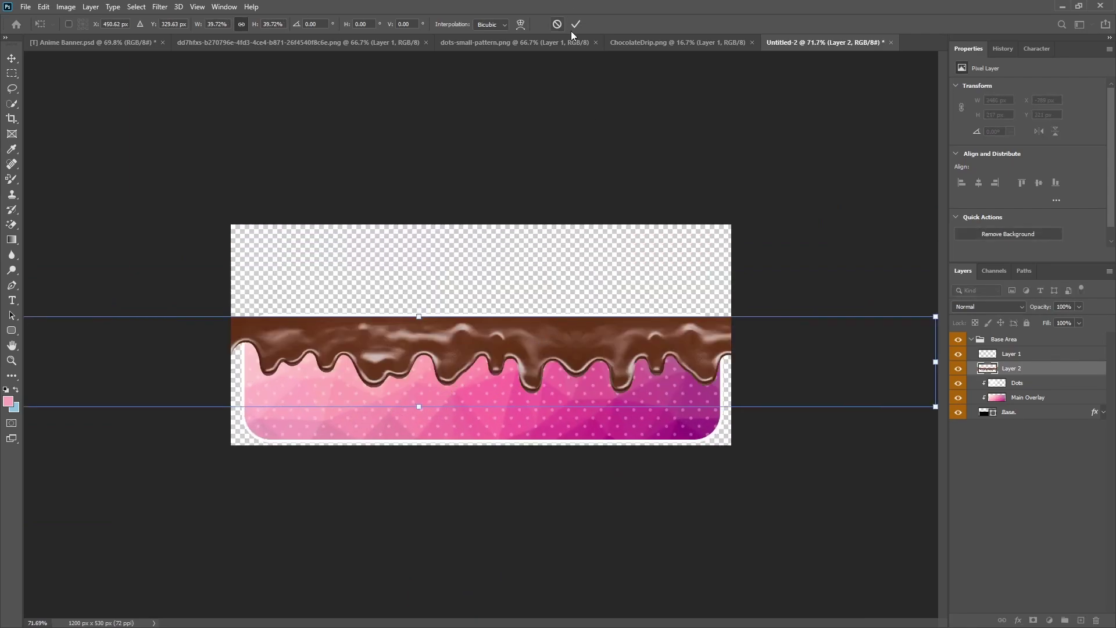
pyautogui.click(575, 26)
pyautogui.keyDown('alt'); pyautogui.click(1017, 375); pyautogui.keyUp('alt')
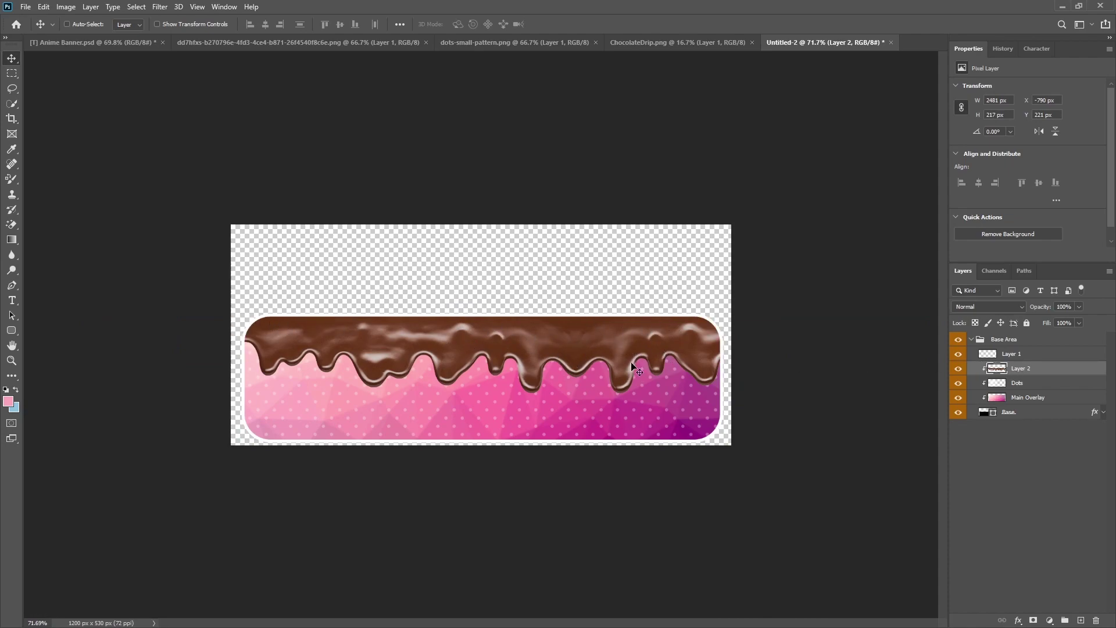
# Reposition the chocolate drip along the banner's top edge
pyautogui.moveTo(620, 355); pyautogui.dragTo(619, 331)
pyautogui.moveTo(535, 325); pyautogui.dragTo(532, 328)
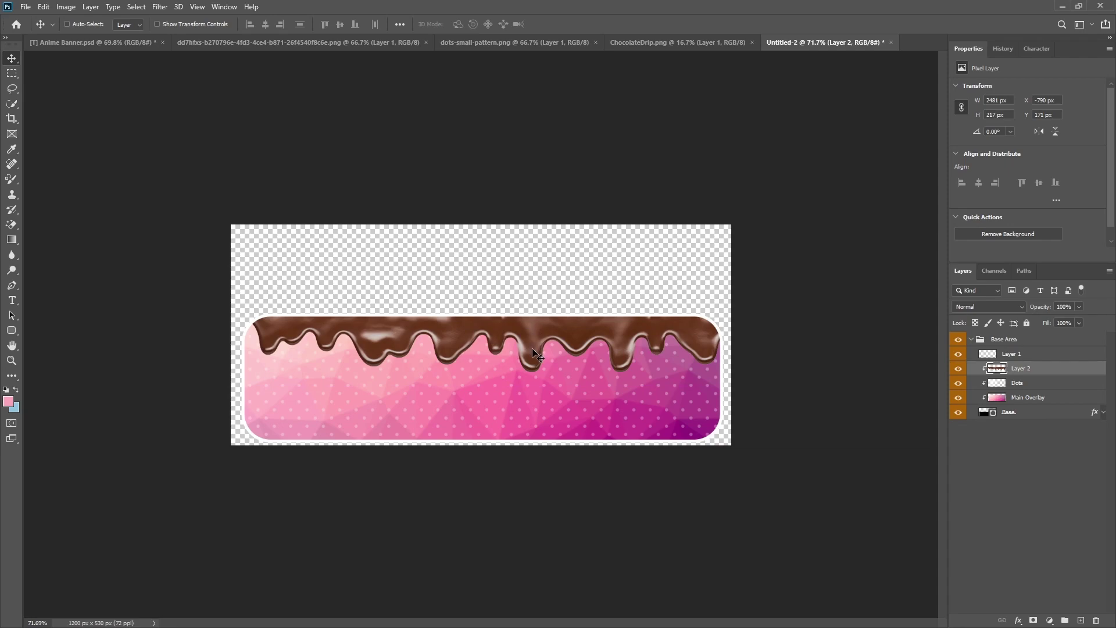
pyautogui.moveTo(531, 349); pyautogui.dragTo(526, 350)
pyautogui.moveTo(442, 340); pyautogui.dragTo(437, 333)
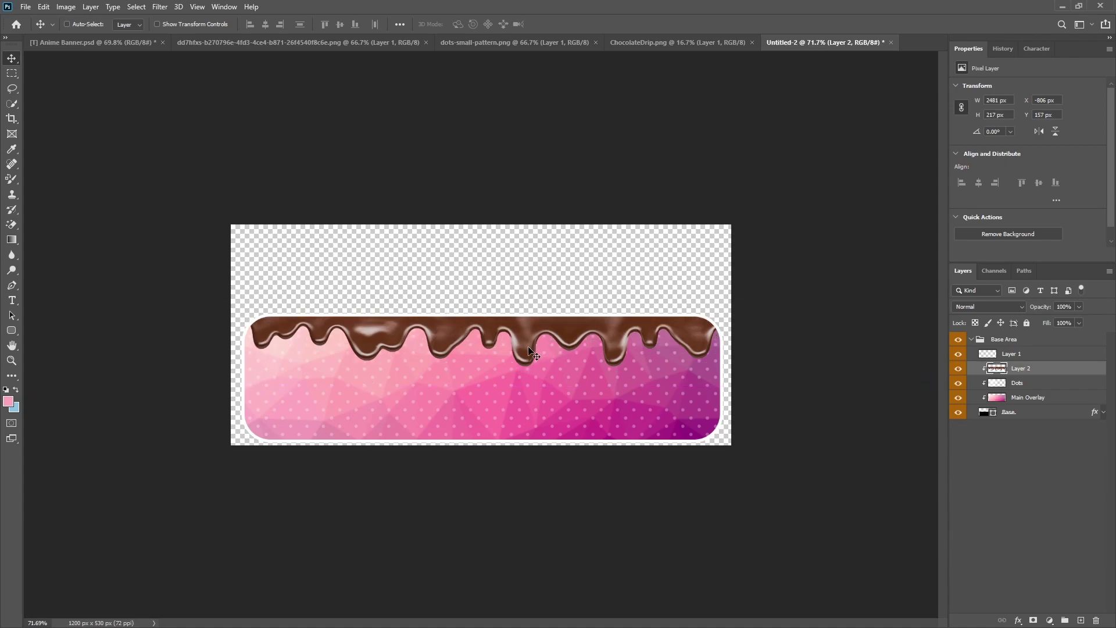
pyautogui.moveTo(526, 350); pyautogui.dragTo(525, 348)
# Widen the chocolate drip to about 105% and shift it about 80 px left
pyautogui.hotkey('ctrl', 't')
pyautogui.hotkey('ctrl', '0')
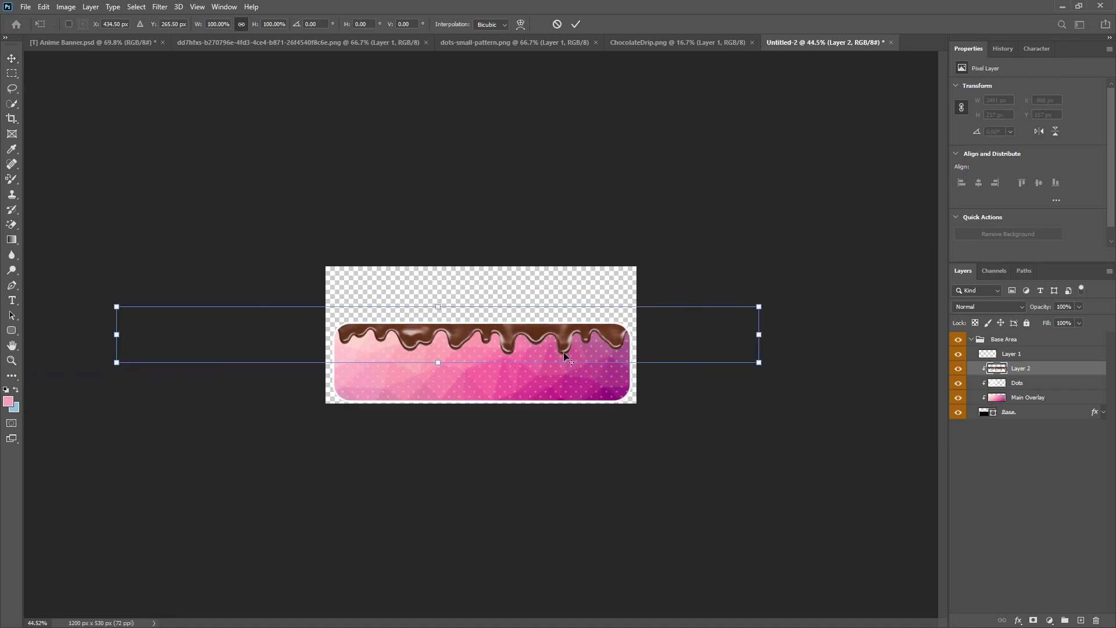
pyautogui.moveTo(759, 358); pyautogui.dragTo(792, 365)
pyautogui.click(575, 24)
pyautogui.hotkey('ctrl', '0')
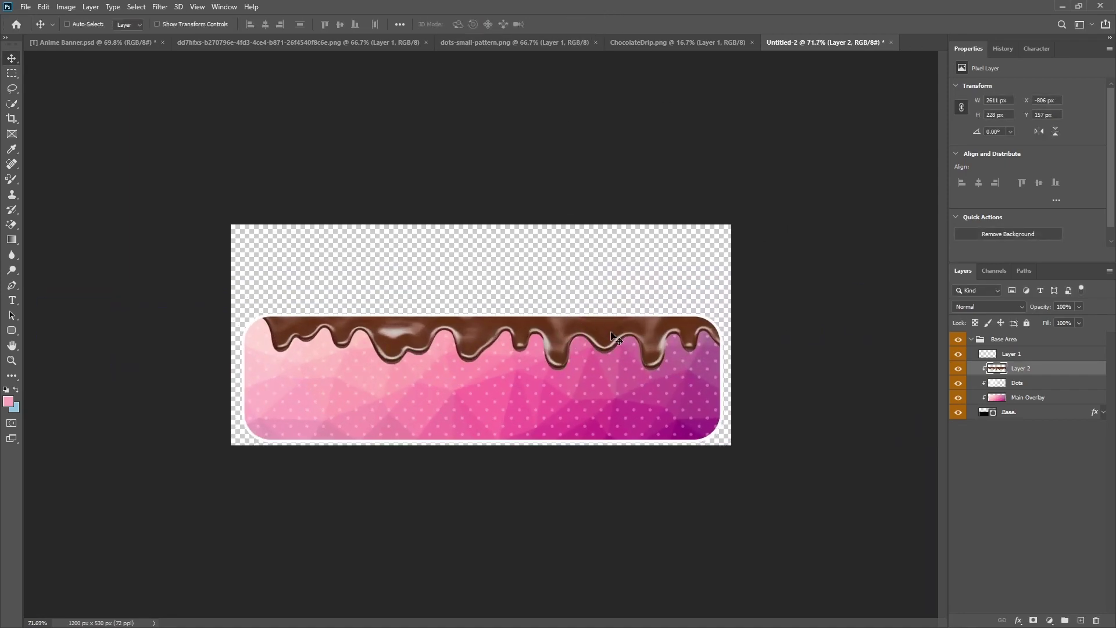
pyautogui.moveTo(610, 333); pyautogui.dragTo(572, 330)
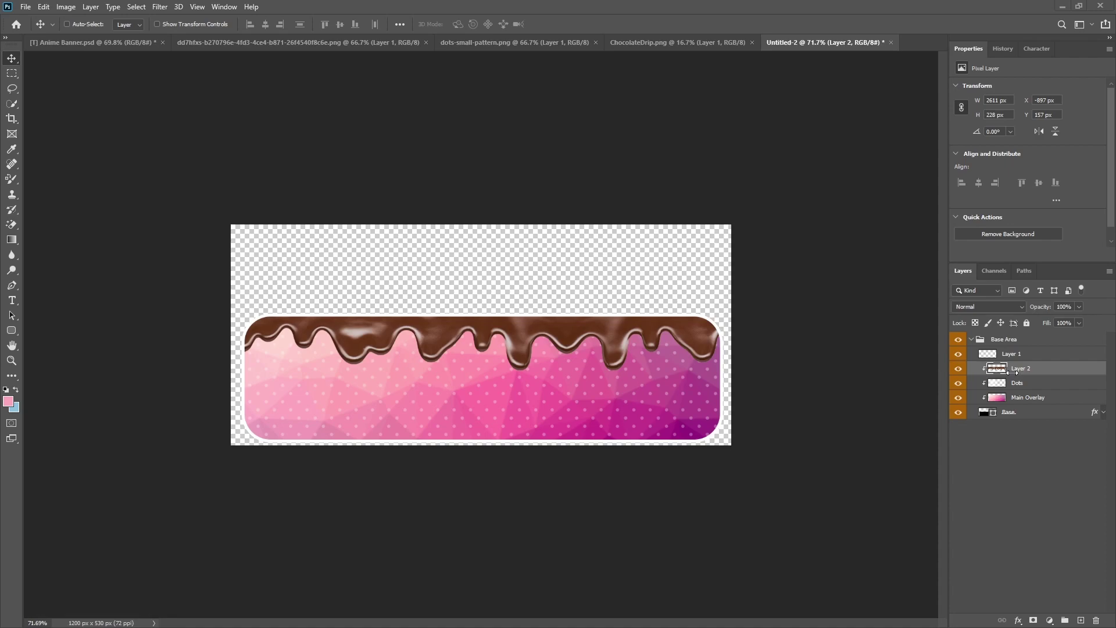
# Close ChocolateDrip.png and drag the anime character image into the Untitled-2 banner
pyautogui.click(709, 41)
pyautogui.click(751, 43)
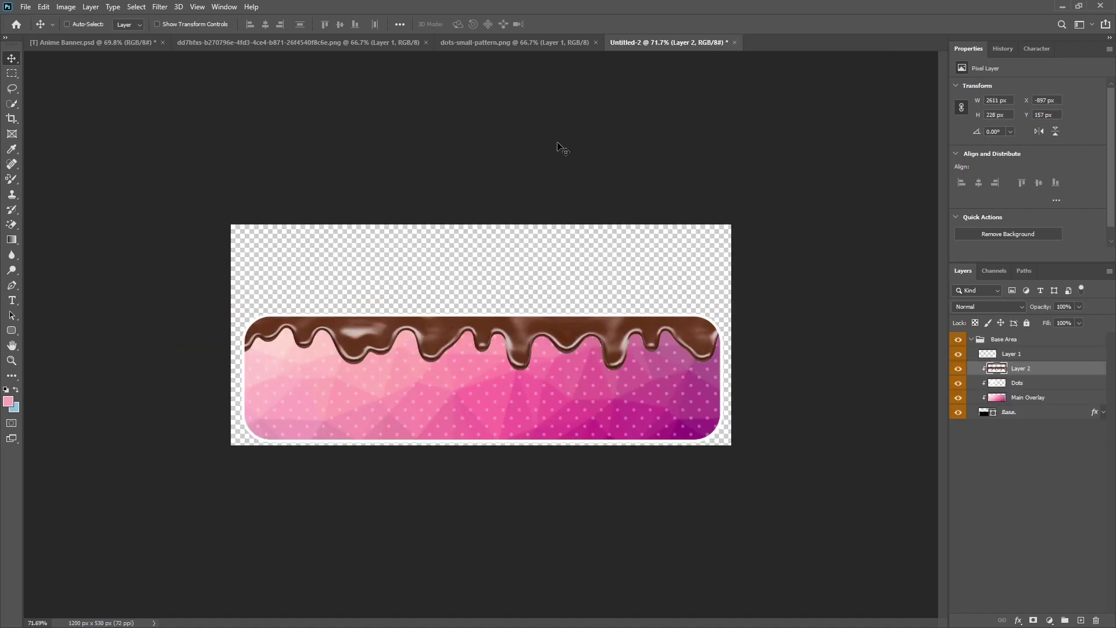
pyautogui.click(332, 43)
pyautogui.moveTo(488, 152); pyautogui.dragTo(417, 363)
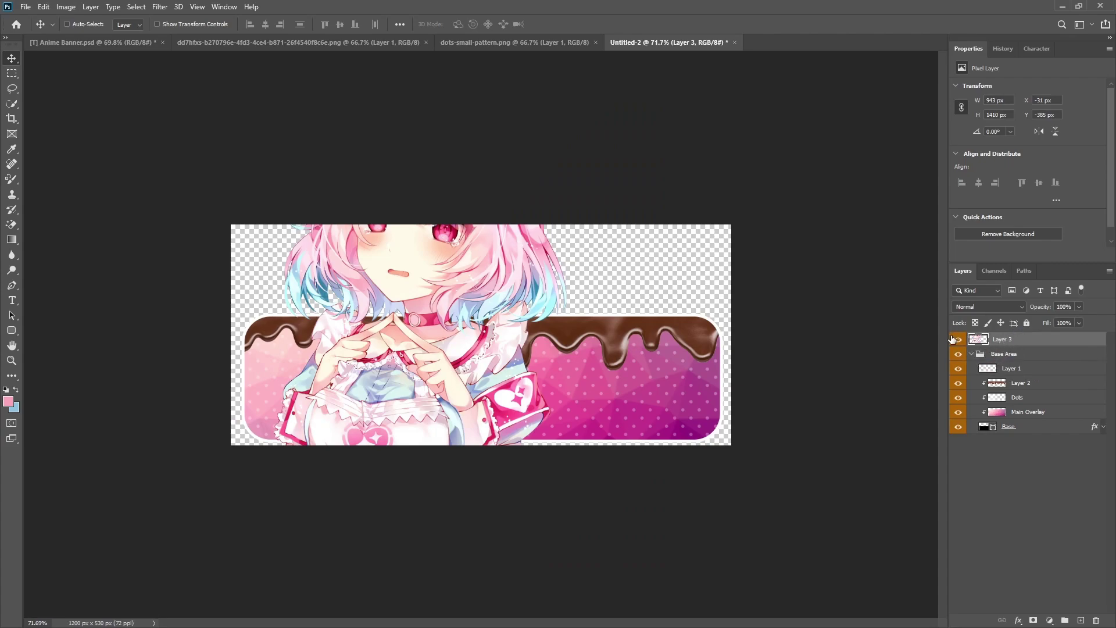
# Label the new character layer green and rename it Model
pyautogui.rightClick(951, 339)
pyautogui.click(988, 411)
pyautogui.doubleClick(1009, 341)
pyautogui.write('Model')
pyautogui.press('Return')
# Flip the Model layer horizontally by setting its width to -100%
pyautogui.hotkey('ctrl', 't')
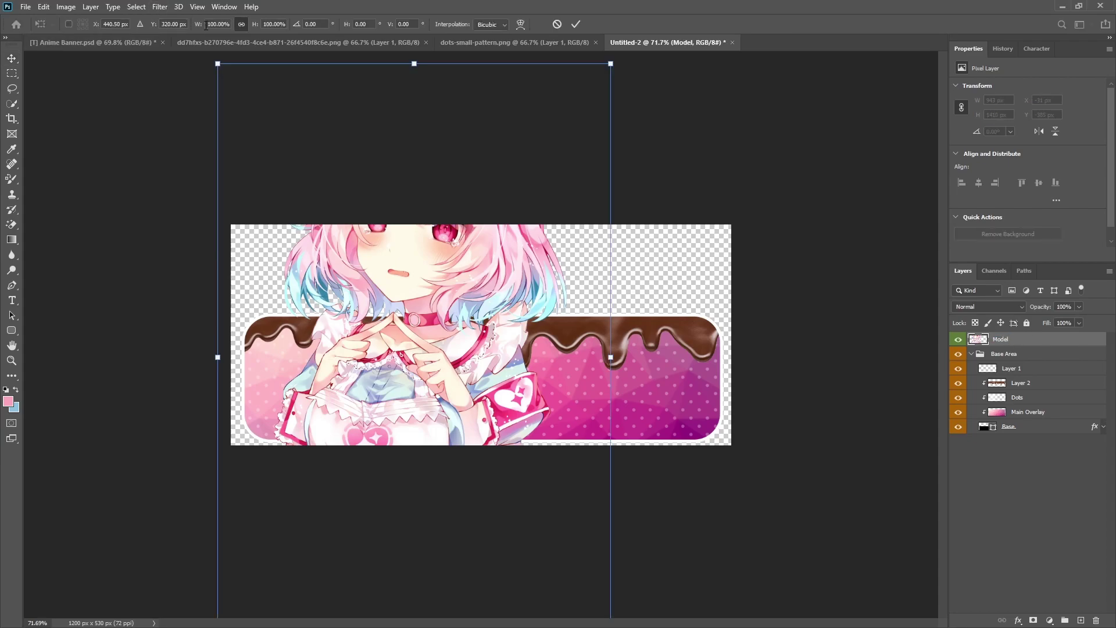
pyautogui.click(206, 25)
pyautogui.write('-')
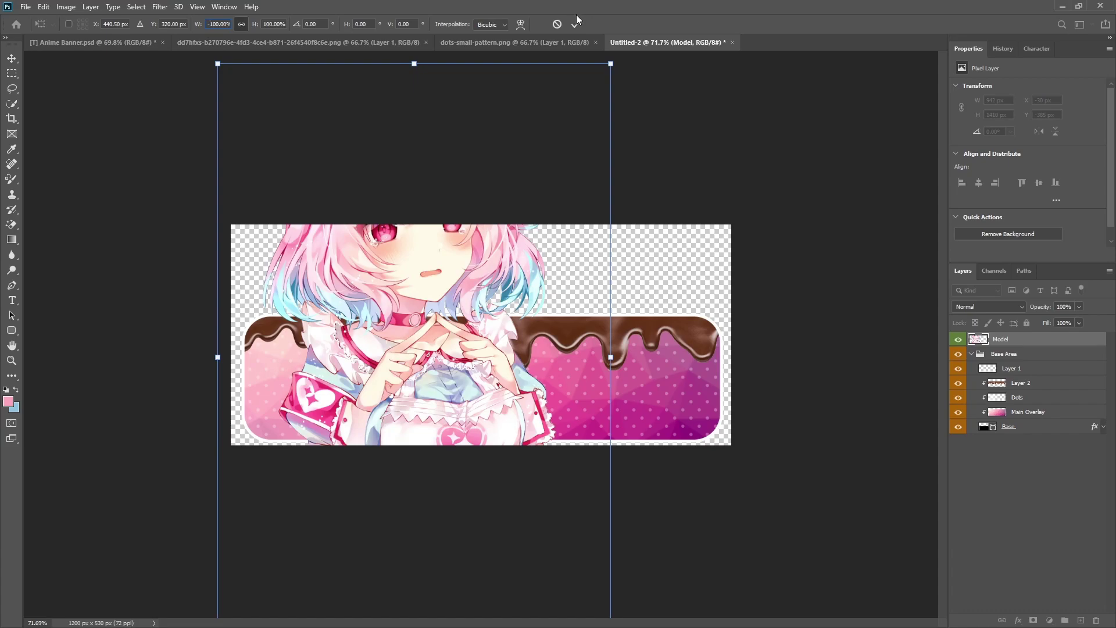
pyautogui.click(575, 24)
# Shrink the character to about 575 × 853 px and place it at the banner's left
pyautogui.hotkey('ctrl', 't')
pyautogui.moveTo(611, 63); pyautogui.dragTo(479, 259)
pyautogui.moveTo(338, 445); pyautogui.dragTo(325, 416)
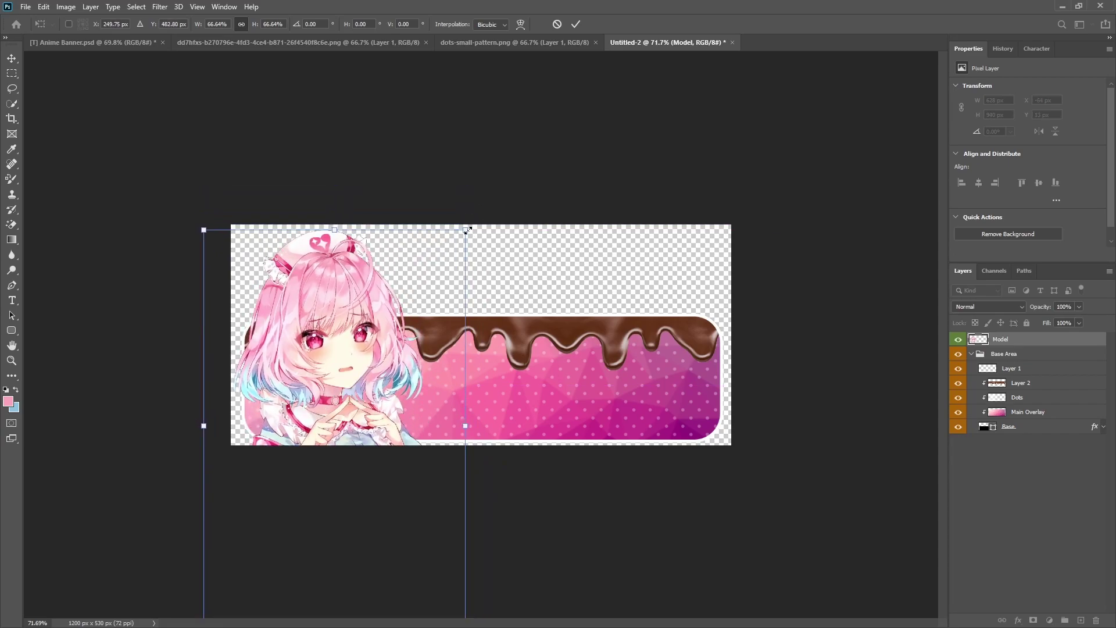
pyautogui.moveTo(467, 230); pyautogui.dragTo(441, 265)
pyautogui.moveTo(345, 358); pyautogui.dragTo(356, 324)
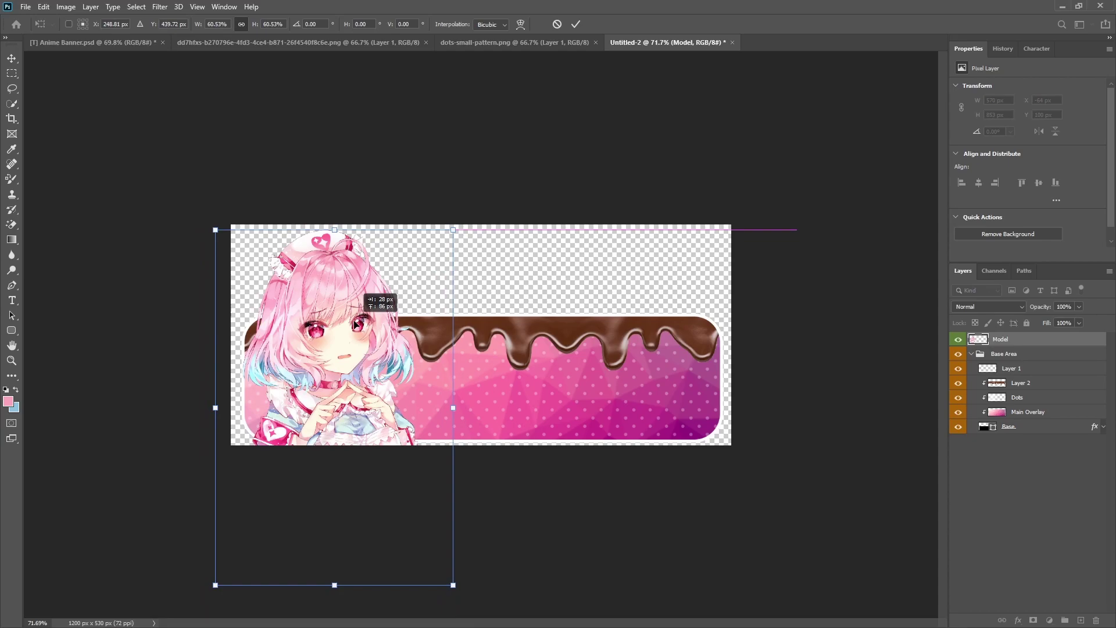
pyautogui.moveTo(356, 324); pyautogui.dragTo(359, 324)
pyautogui.click(576, 24)
pyautogui.hotkey('ctrl', '0')
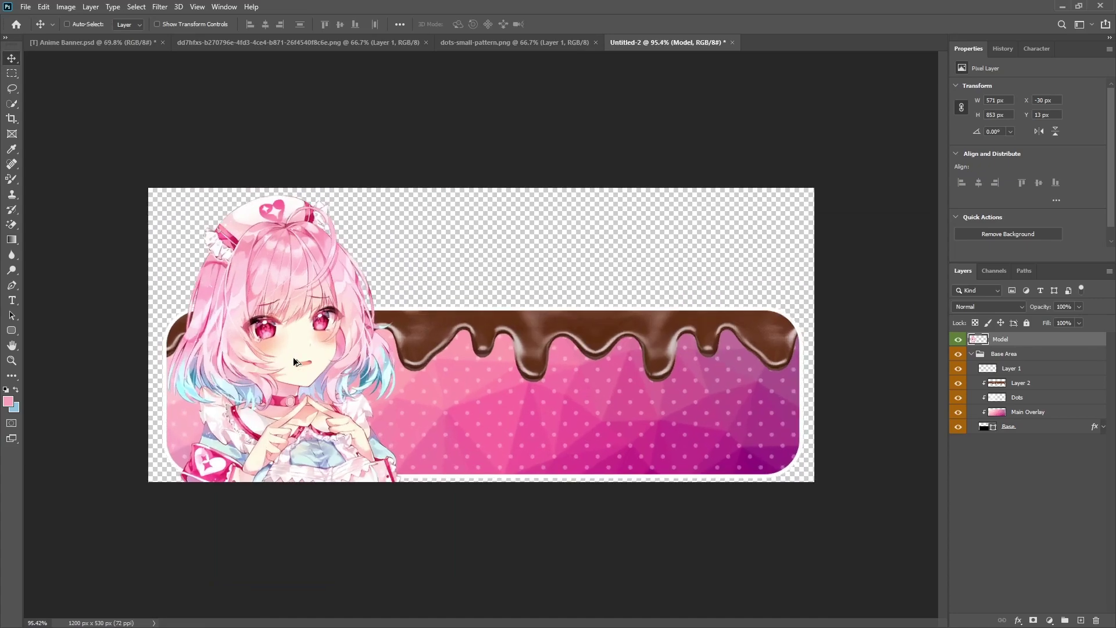
# Nudge the character about 9 px right and give the Model layer a 32% drop shadow
pyautogui.moveTo(271, 371); pyautogui.dragTo(277, 370)
pyautogui.hotkey('ctrl', '-')
pyautogui.rightClick(1013, 349)
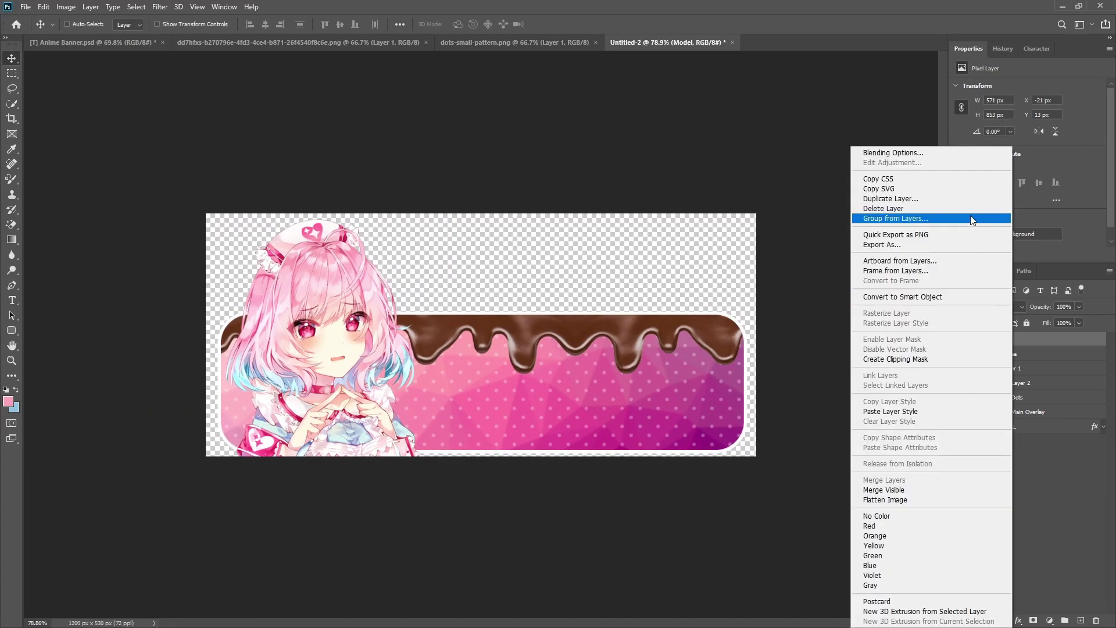
pyautogui.click(935, 150)
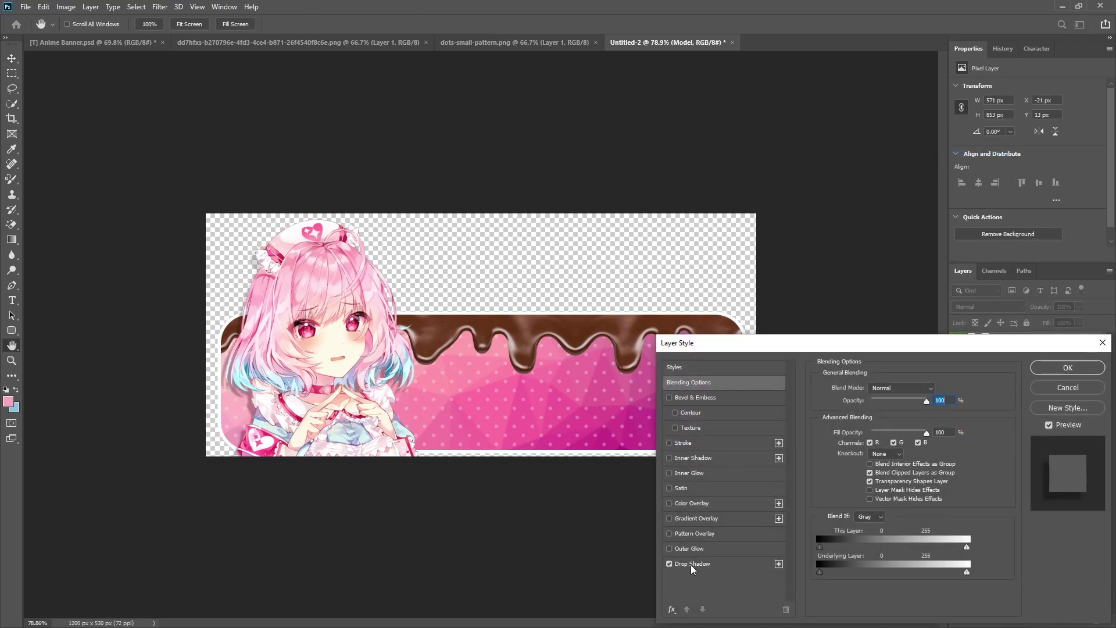
pyautogui.click(690, 564)
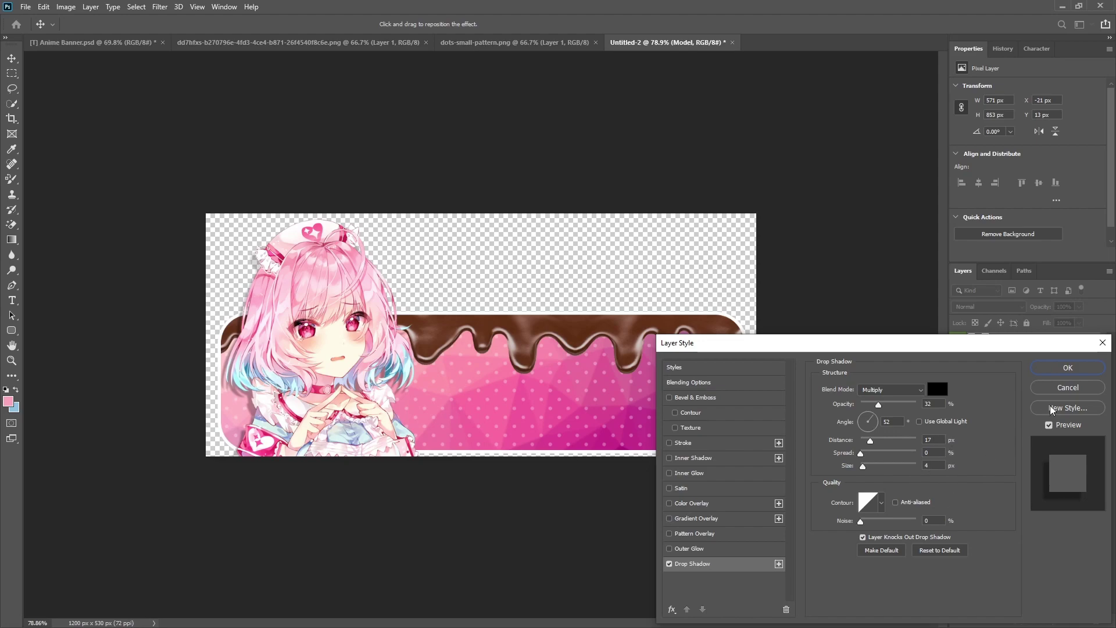
pyautogui.click(1068, 368)
# Rasterize the Model layer style and set the layer opacity to 28%
pyautogui.rightClick(1022, 347)
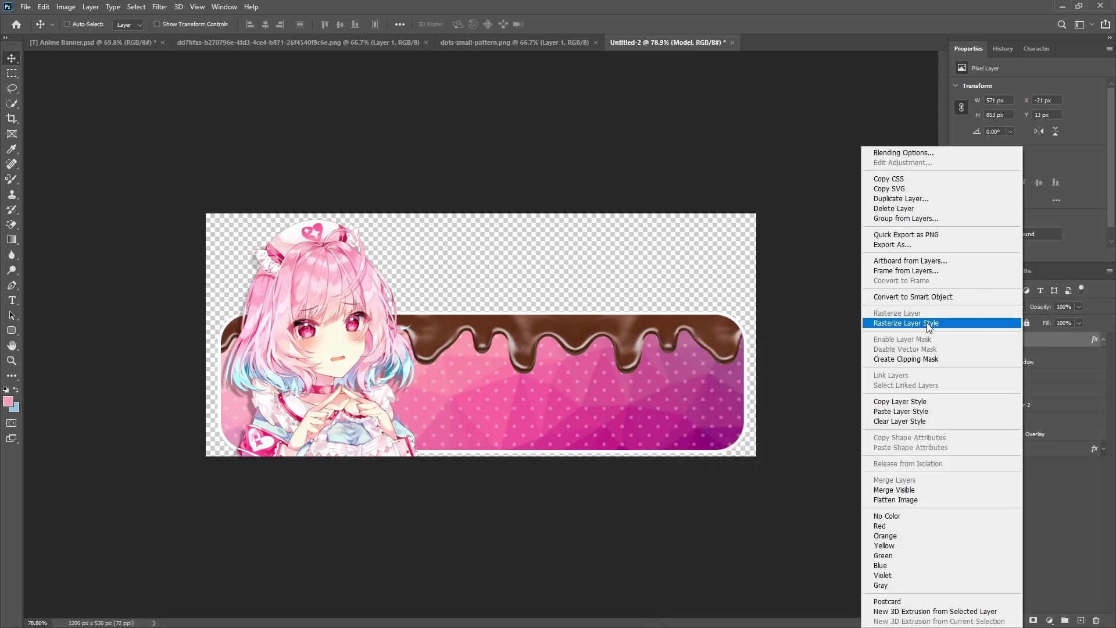
pyautogui.click(908, 320)
pyautogui.click(1079, 307)
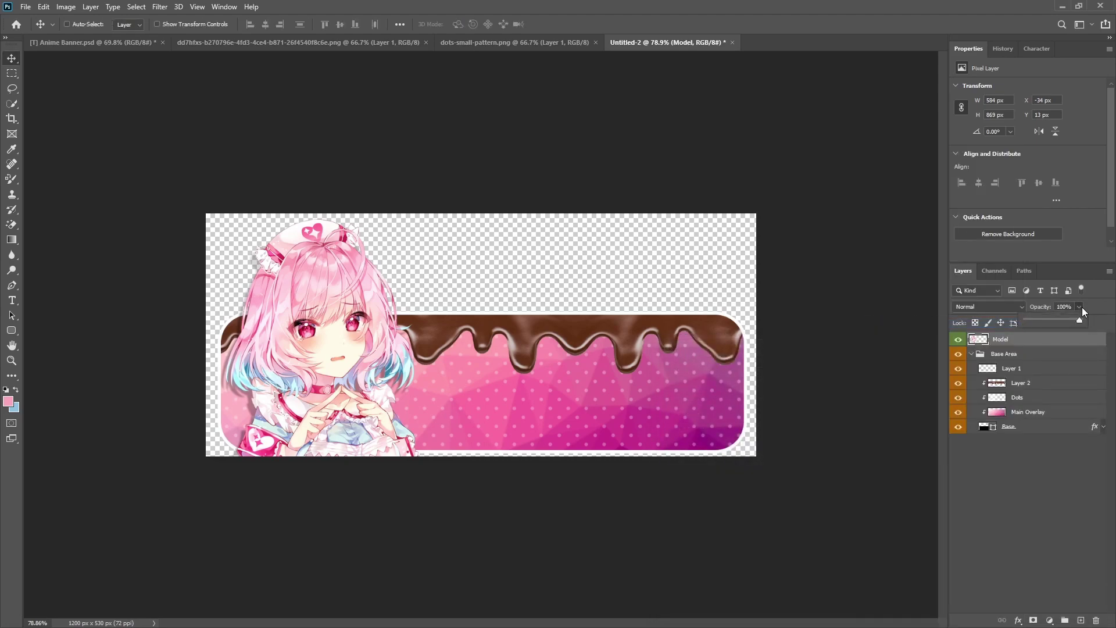
pyautogui.click(1043, 440)
pyautogui.scroll(5, 145, 528)
pyautogui.hscroll(-5, 423, 622)
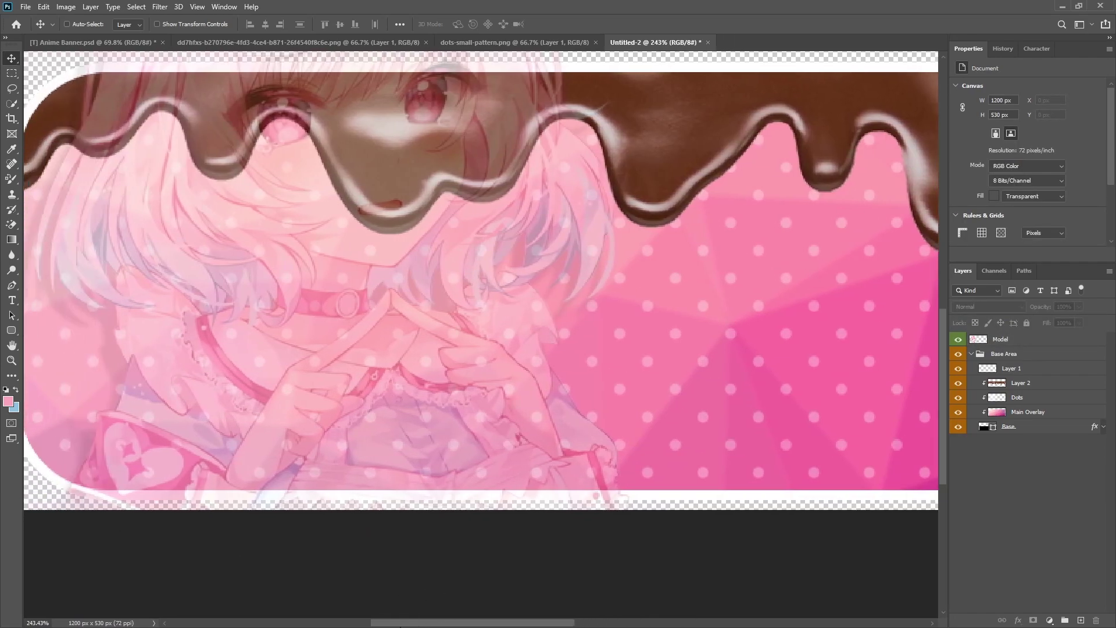
# Trim the character along the thin strip at the banner's bottom edge using a rectangular selection
pyautogui.rightClick(11, 73)
pyautogui.click(56, 73)
pyautogui.moveTo(150, 509); pyautogui.dragTo(868, 492)
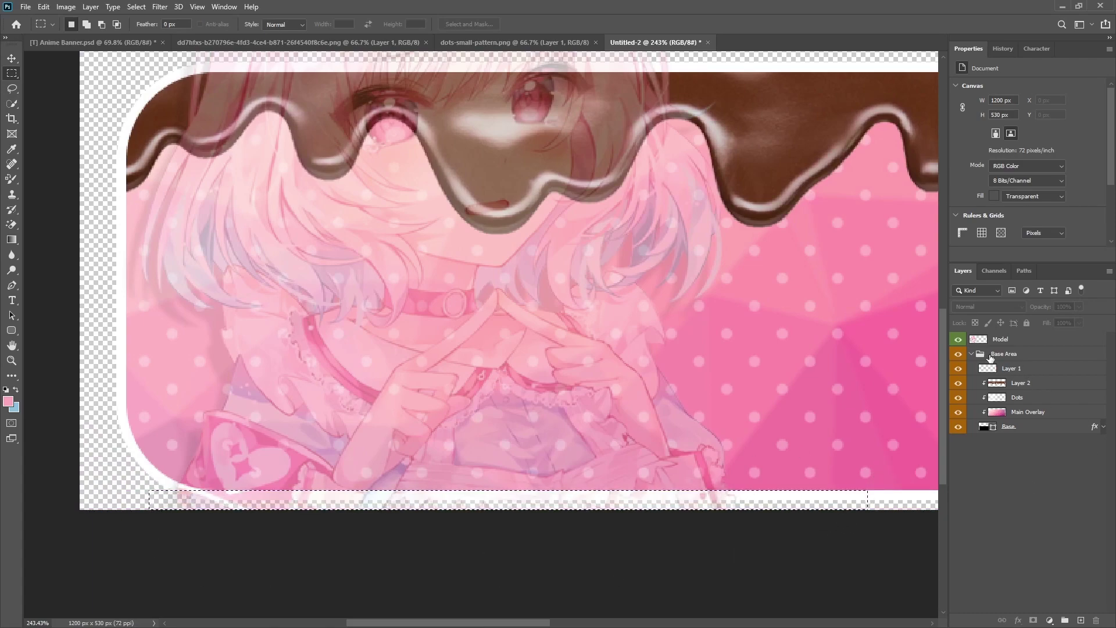
pyautogui.click(1007, 341)
pyautogui.hotkey('ctrl', 'd')
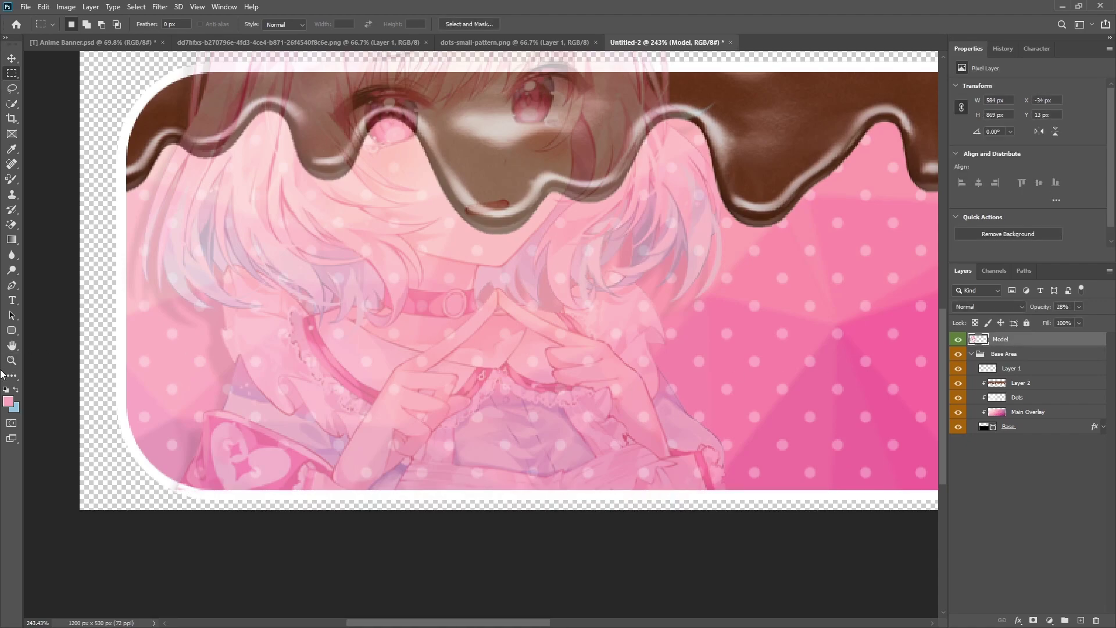
# Trace a pen path outside the banner's rounded bottom-left corner and turn it into a selection
pyautogui.click(11, 285)
pyautogui.scroll(5, 118, 546)
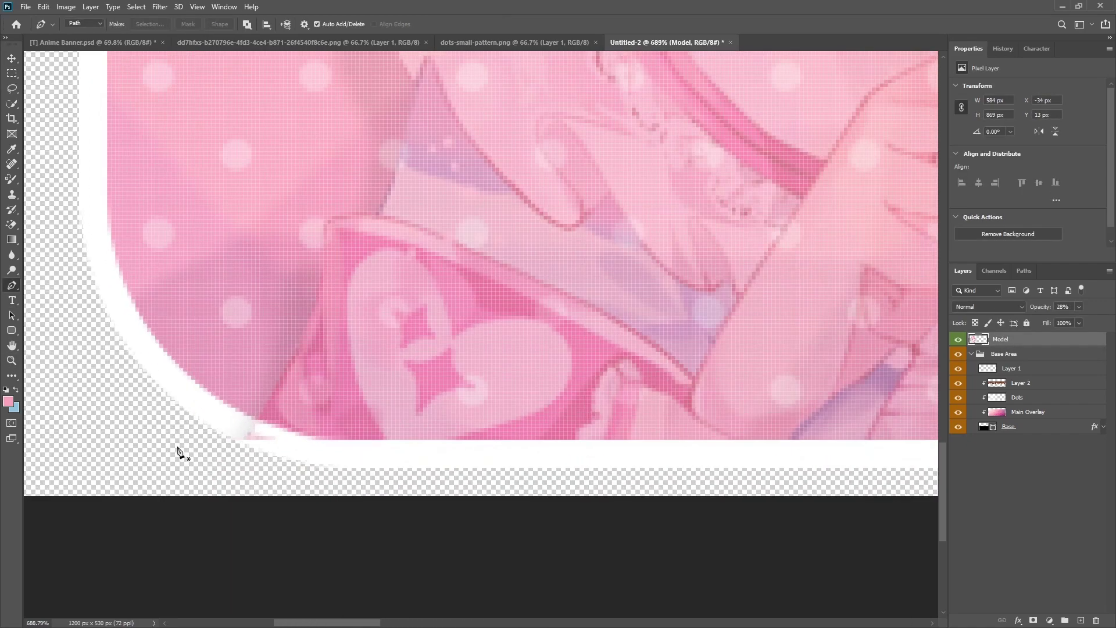
pyautogui.click(228, 404)
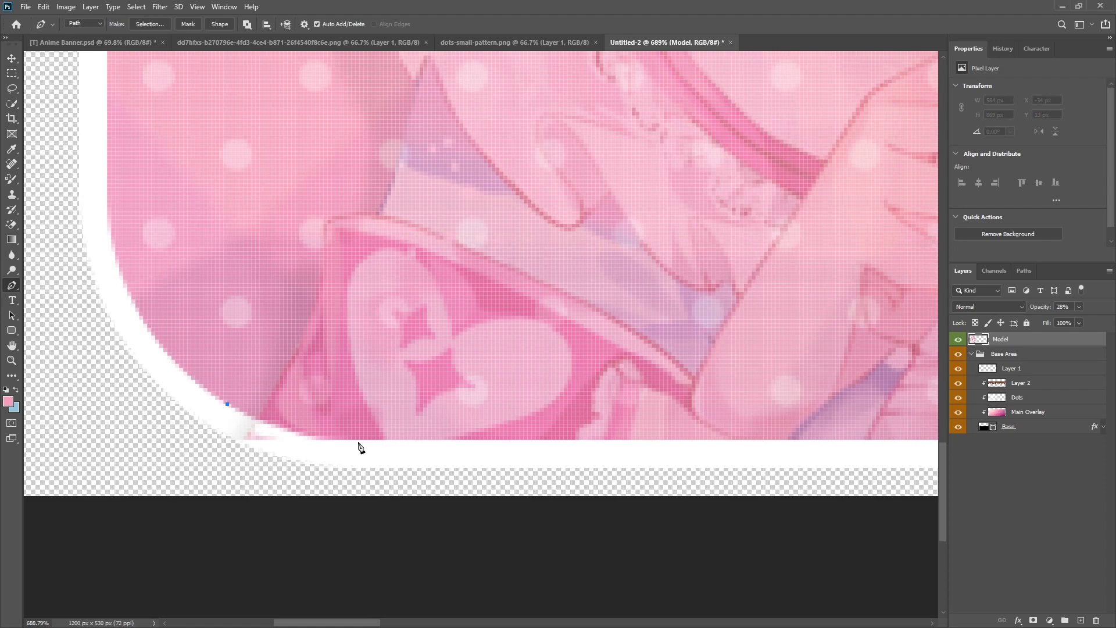
pyautogui.moveTo(355, 440)
pyautogui.mouseDown()
pyautogui.moveTo(409, 432)
pyautogui.moveTo(356, 446)
pyautogui.mouseUp()
pyautogui.scroll(-3, 354, 449)
pyautogui.click(332, 510)
pyautogui.click(165, 538)
pyautogui.click(195, 431)
pyautogui.click(283, 422)
pyautogui.rightClick(276, 442)
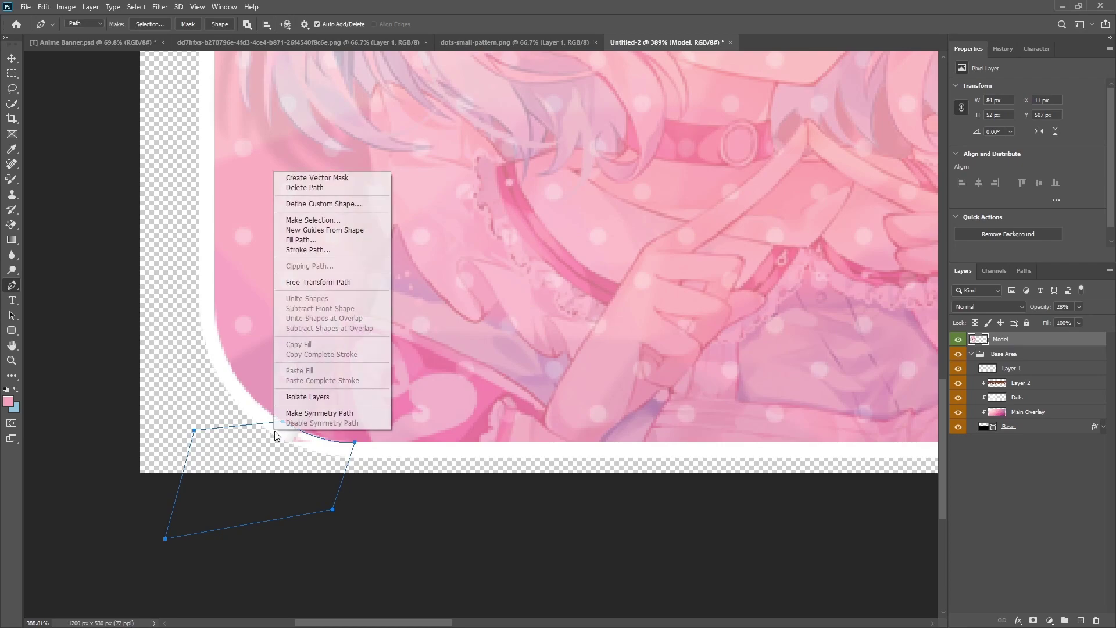
pyautogui.click(314, 222)
pyautogui.click(618, 172)
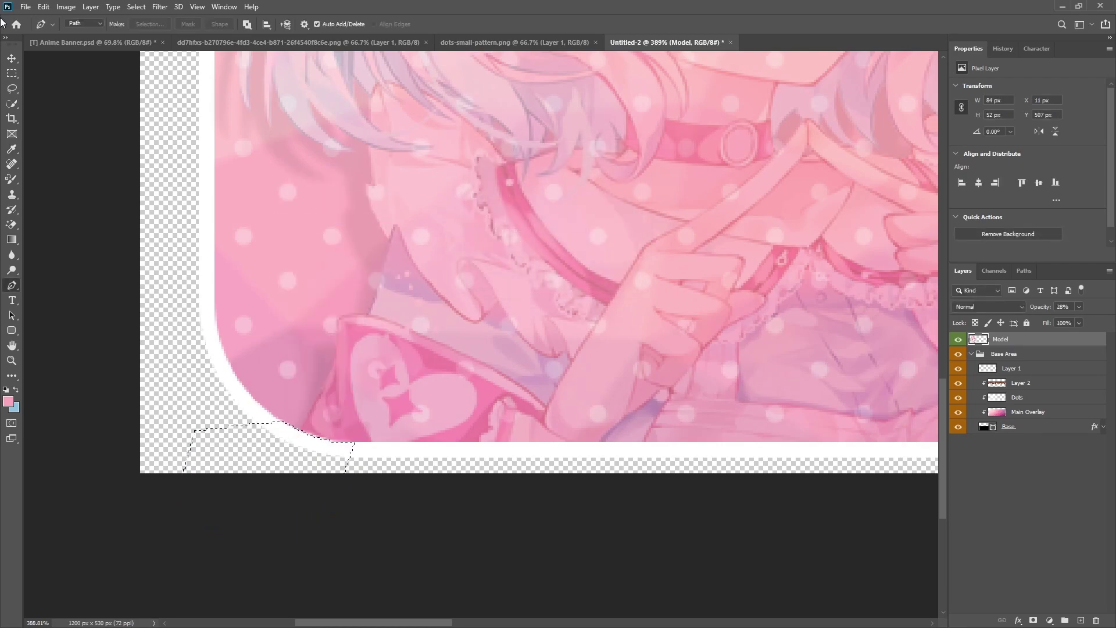
# Erase the character outside the rounded corner and deselect
pyautogui.press('m')
pyautogui.rightClick(284, 198)
pyautogui.click(308, 202)
pyautogui.scroll(-10, 303, 210)
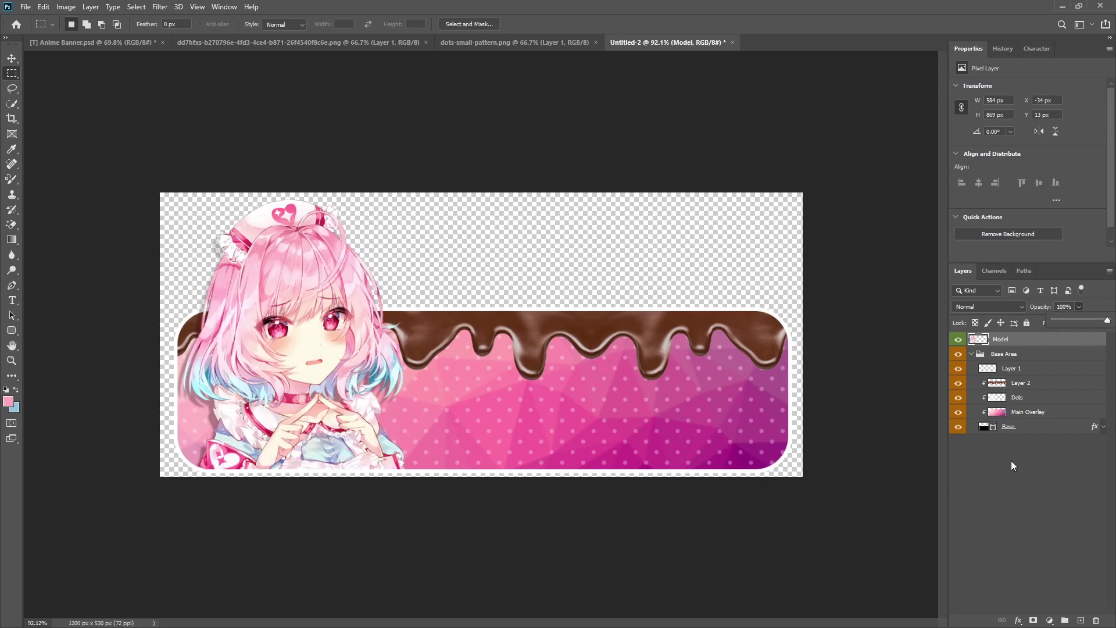
# Sample the pink (f383ba) of the character's hair with the eyedropper
pyautogui.click(1011, 461)
pyautogui.click(1017, 340)
pyautogui.press('i')
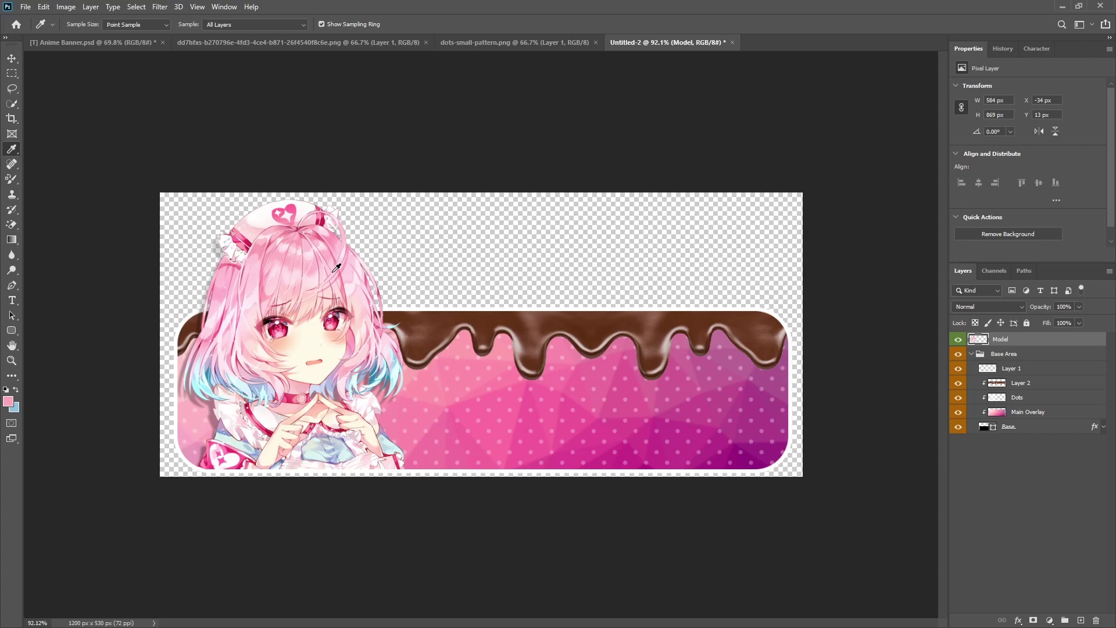
pyautogui.moveTo(336, 268); pyautogui.dragTo(337, 257)
pyautogui.press('m')
# Give the drip layer an f383ba Color Overlay and rasterize the layer style
pyautogui.rightClick(1016, 383)
pyautogui.click(911, 152)
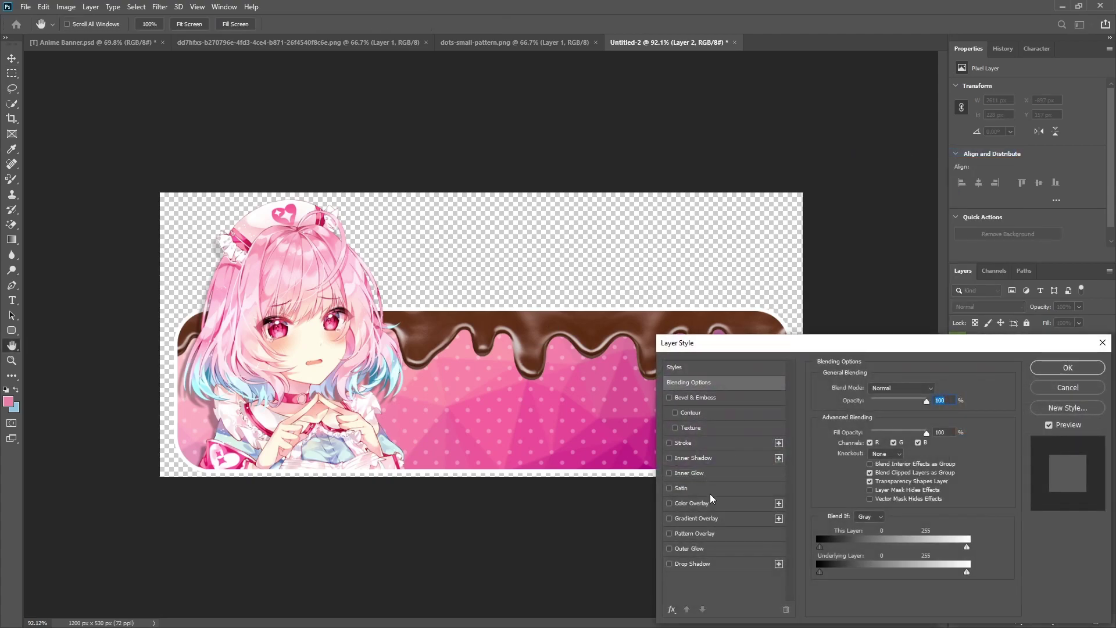
pyautogui.click(709, 504)
pyautogui.click(938, 389)
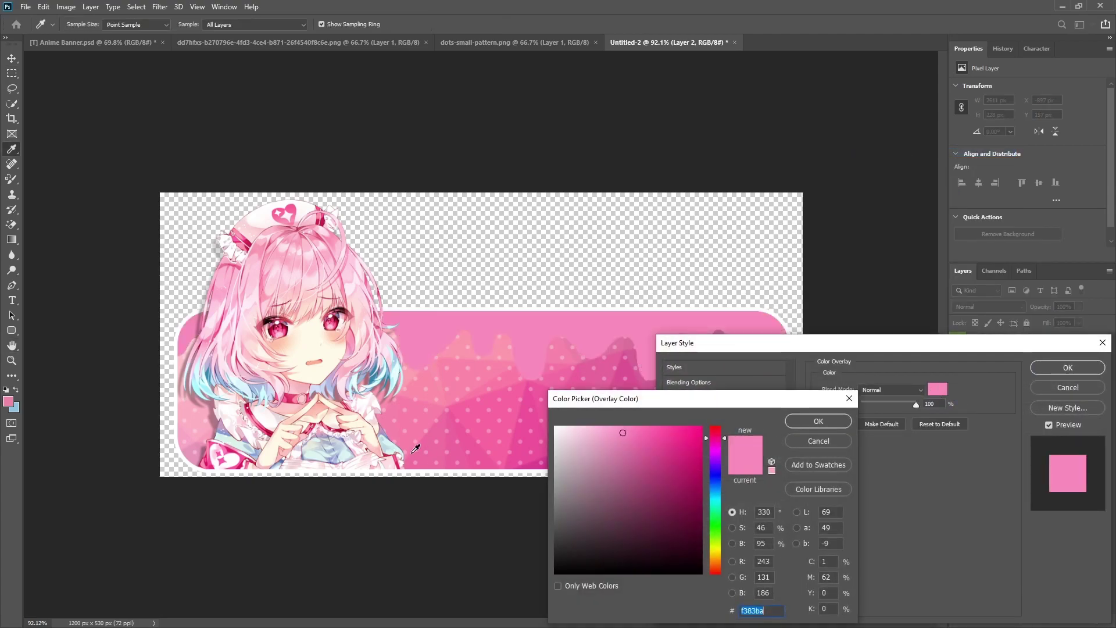
pyautogui.click(8, 399)
pyautogui.click(818, 421)
pyautogui.click(1068, 367)
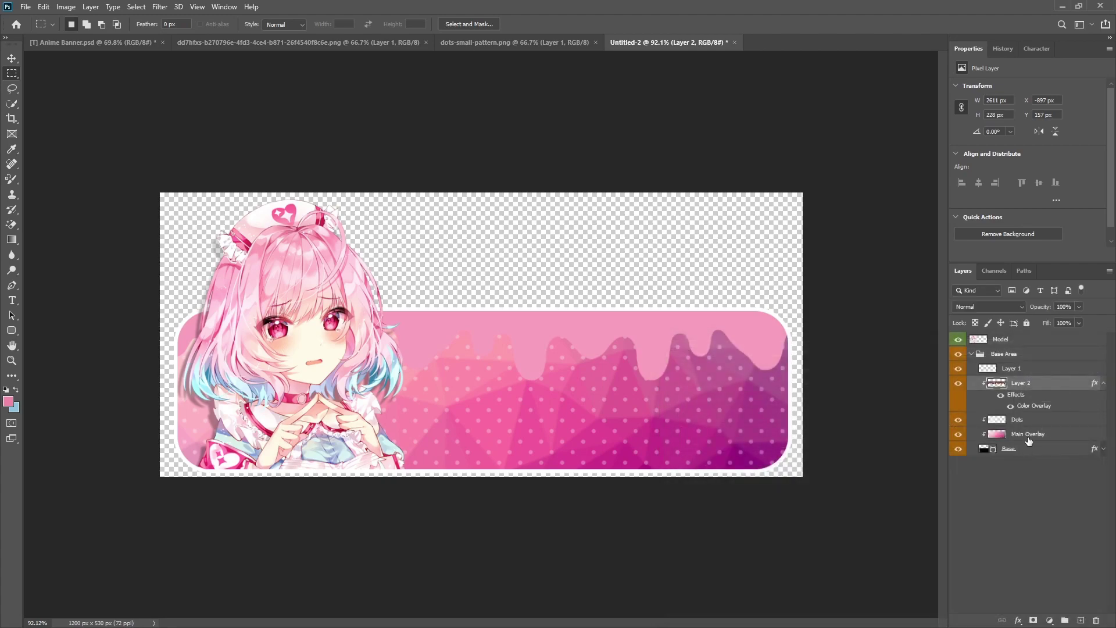
pyautogui.rightClick(1026, 388)
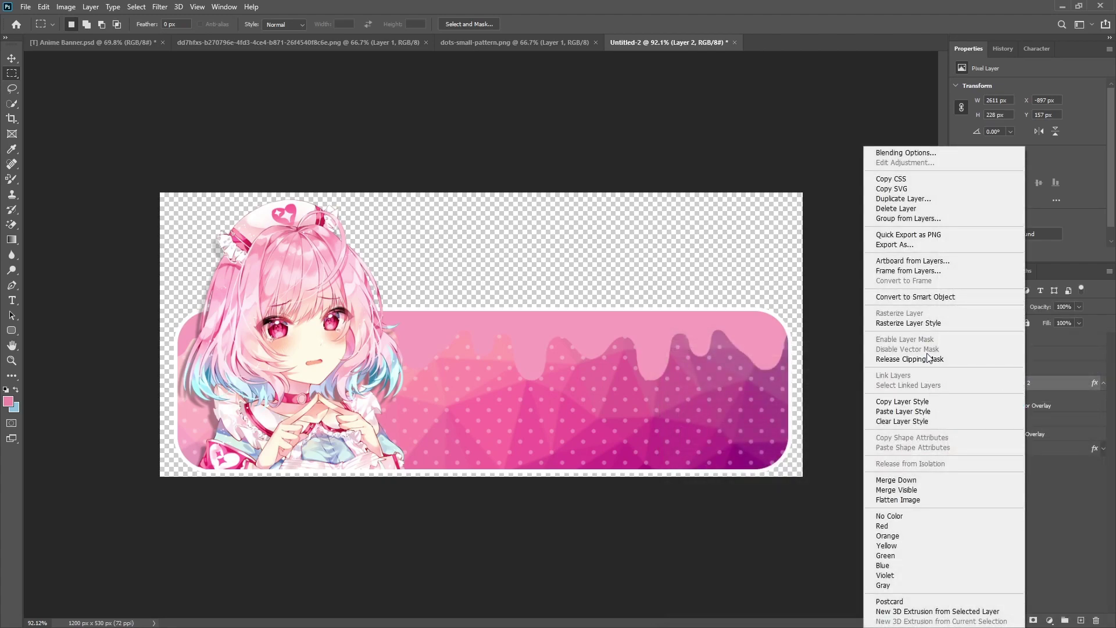
pyautogui.click(930, 324)
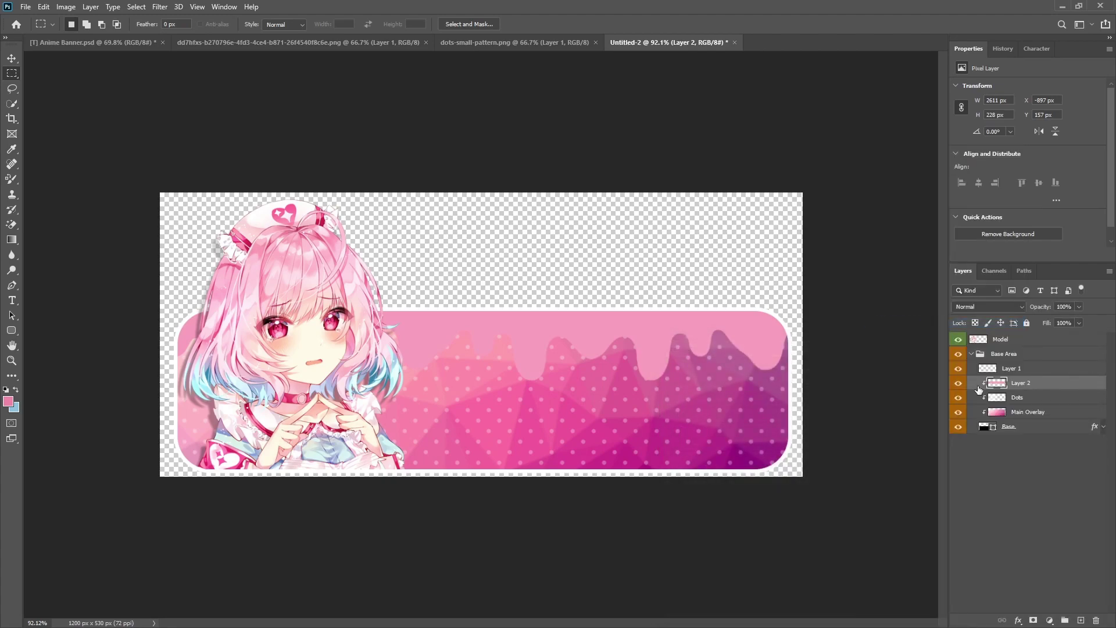
# Add a 5 px white stroke to the drip layer
pyautogui.rightClick(1027, 388)
pyautogui.click(931, 154)
pyautogui.click(669, 443)
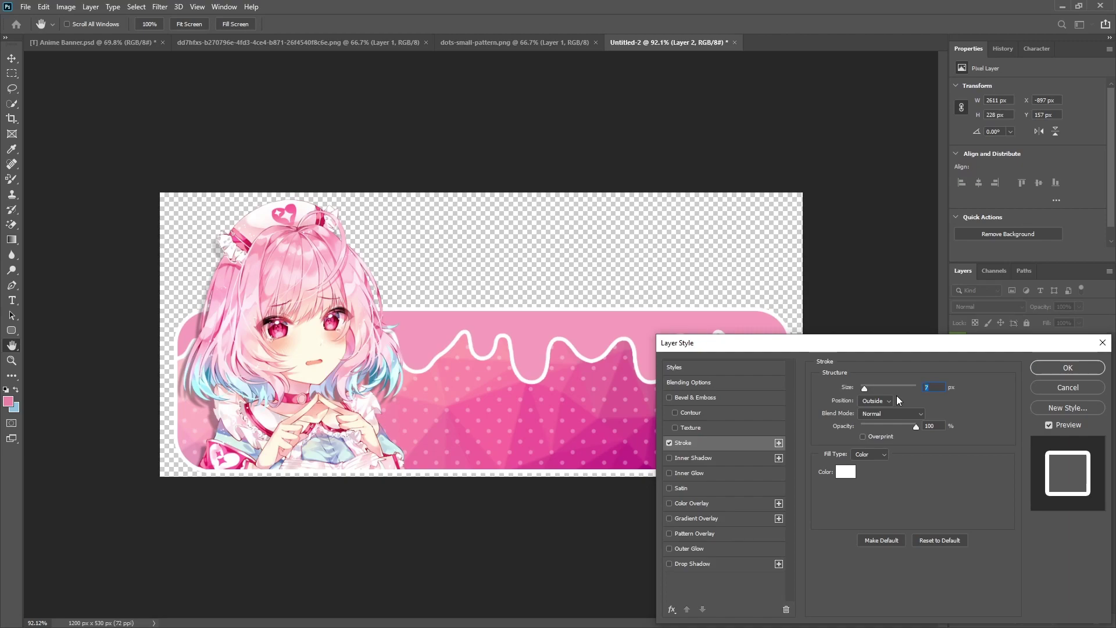
pyautogui.write('5')
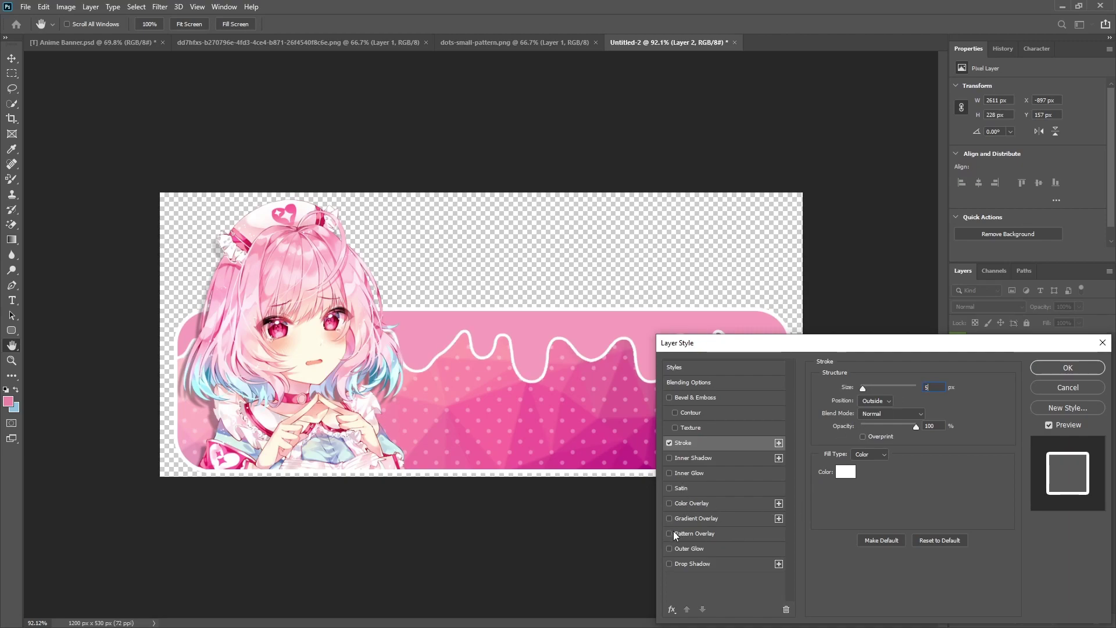
# Add a checkerboard Pattern Overlay to the drips at 34% opacity and 342% scale
pyautogui.click(691, 533)
pyautogui.click(887, 431)
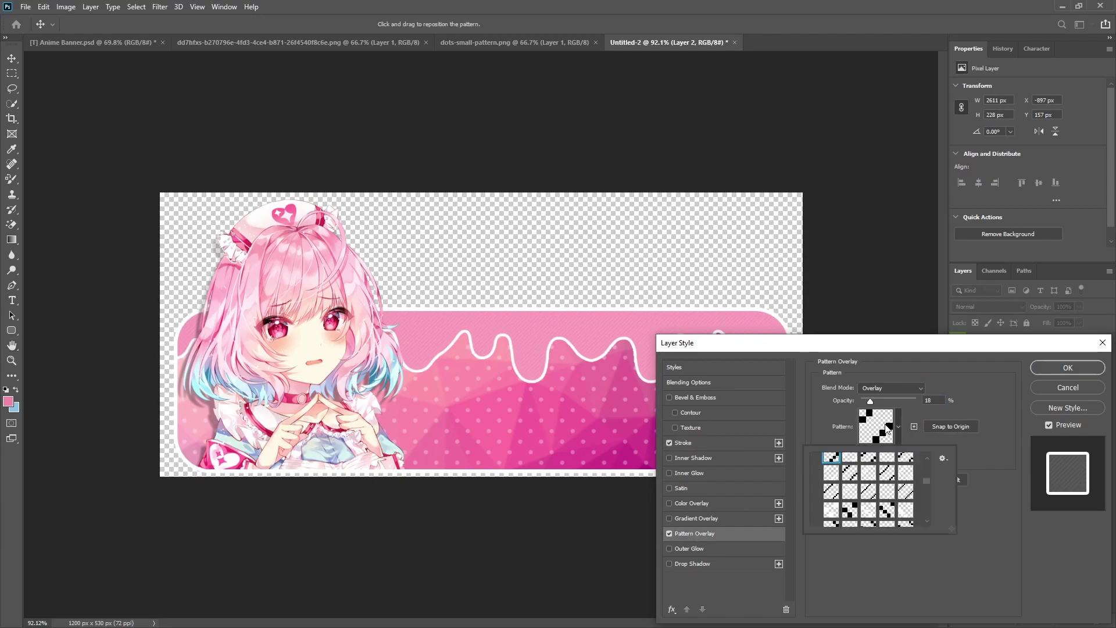
pyautogui.scroll(-5, 871, 512)
pyautogui.scroll(-6, 871, 512)
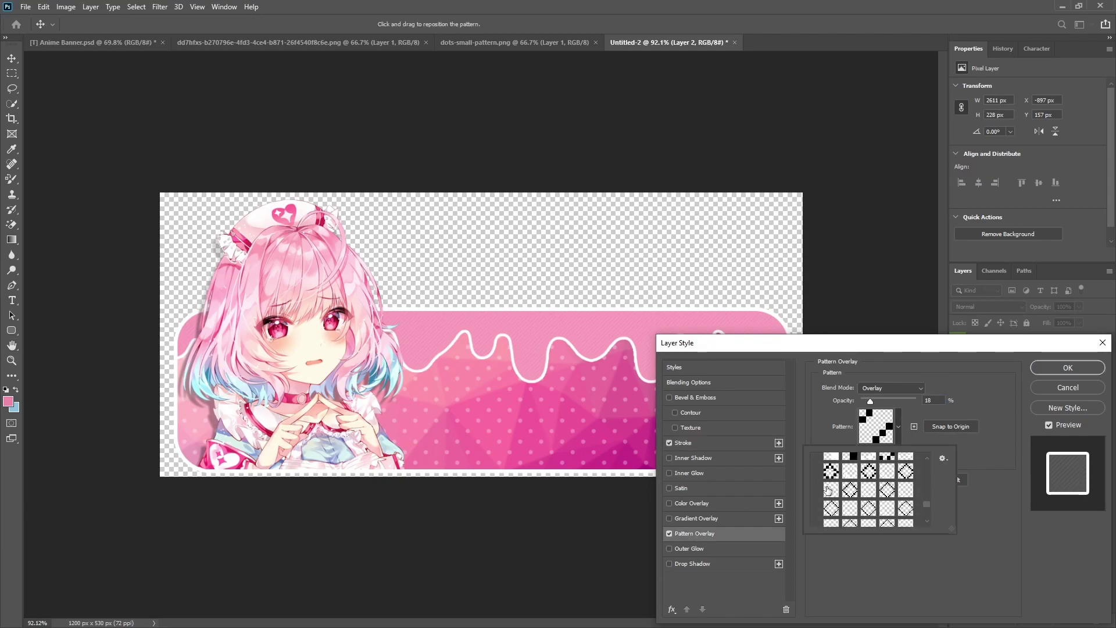
pyautogui.scroll(3, 870, 501)
pyautogui.click(883, 498)
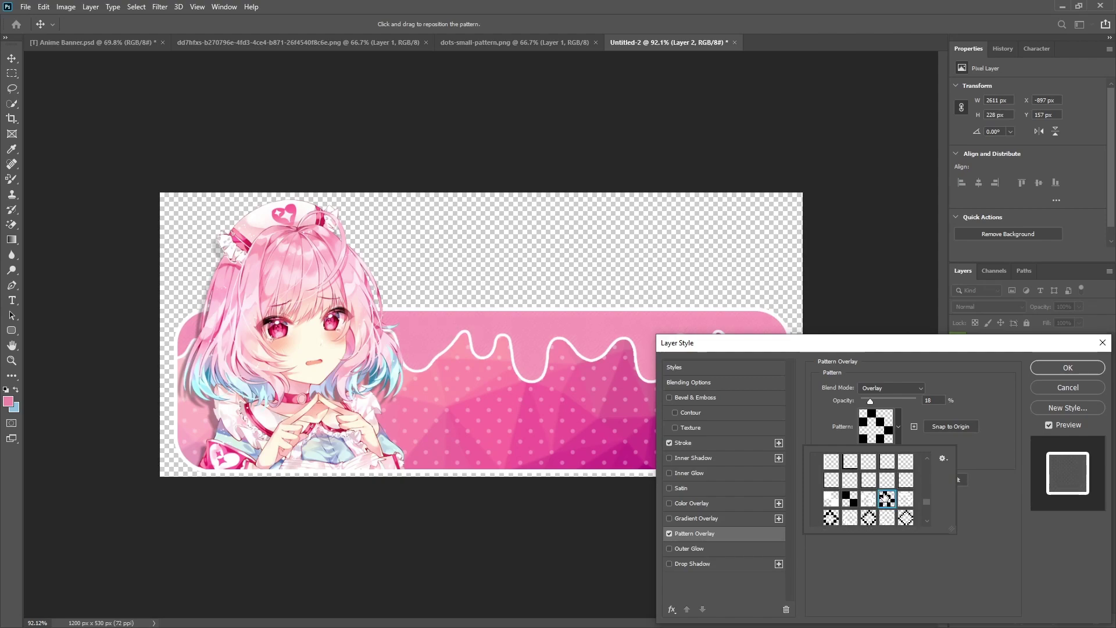
pyautogui.click(899, 574)
pyautogui.click(936, 400)
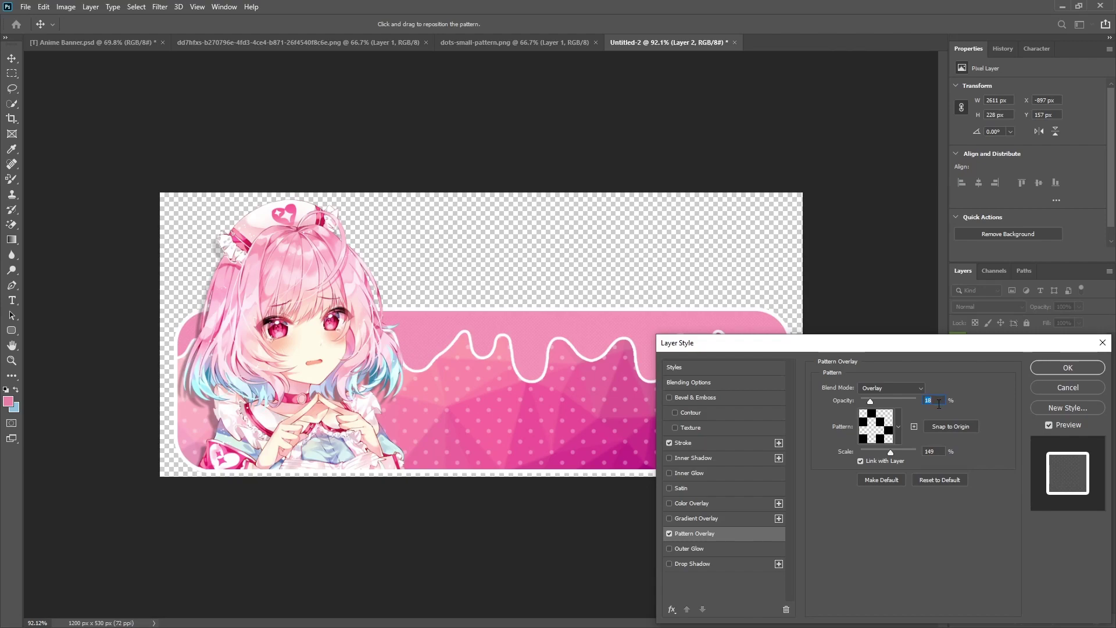
pyautogui.write('30')
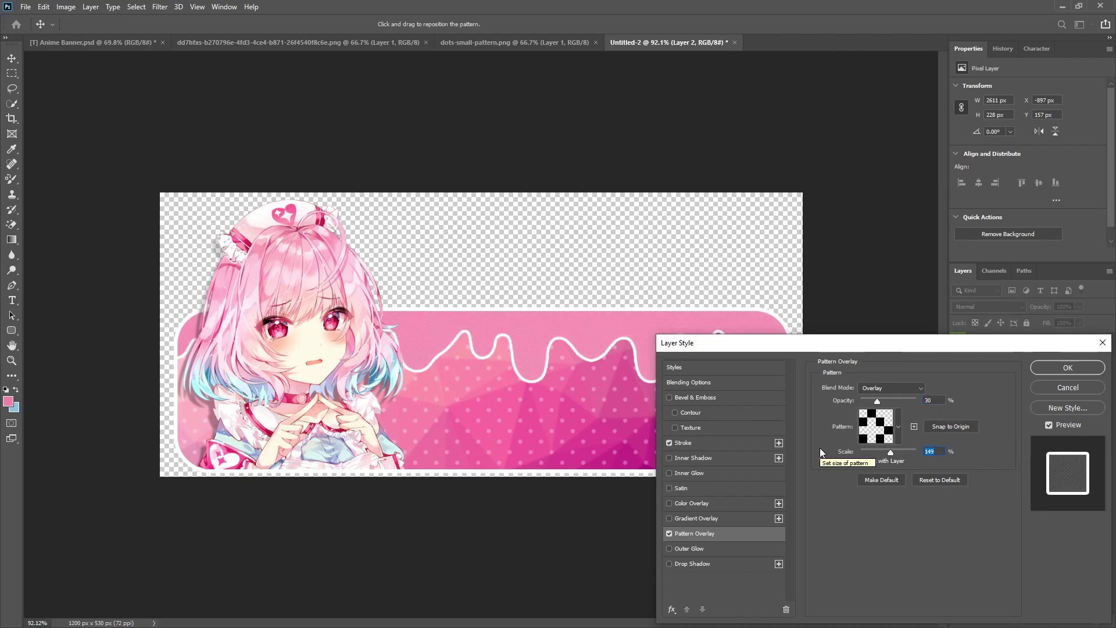
pyautogui.write('342')
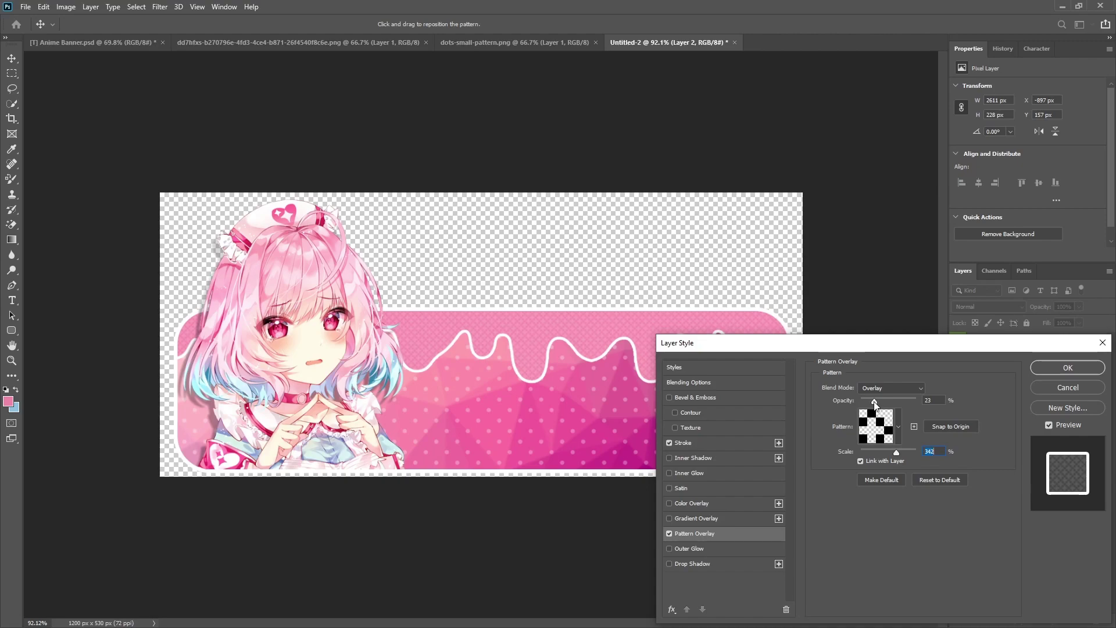
pyautogui.moveTo(868, 404); pyautogui.dragTo(879, 401)
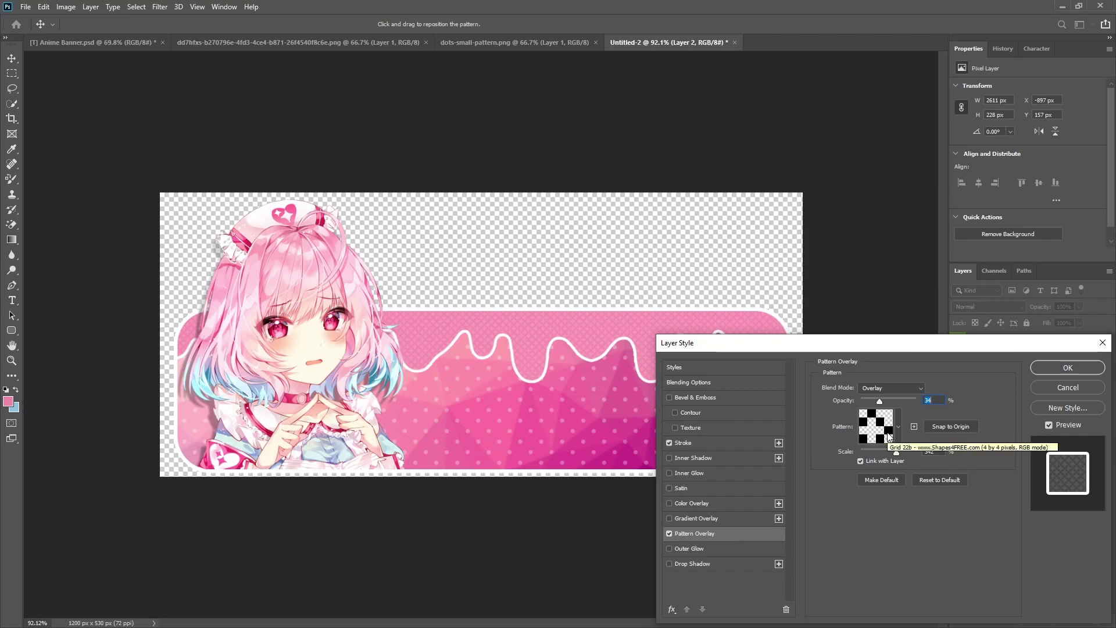
# Add a drop shadow to the drips, apply all effects, and compare with effects toggled off and on
pyautogui.click(669, 564)
pyautogui.click(697, 564)
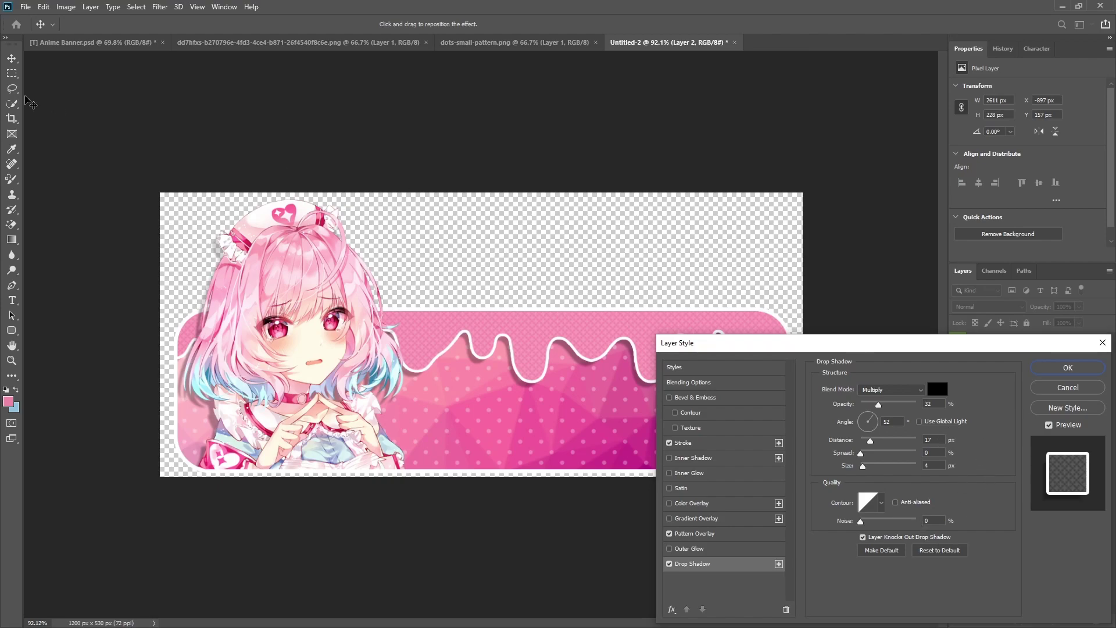
pyautogui.click(1066, 371)
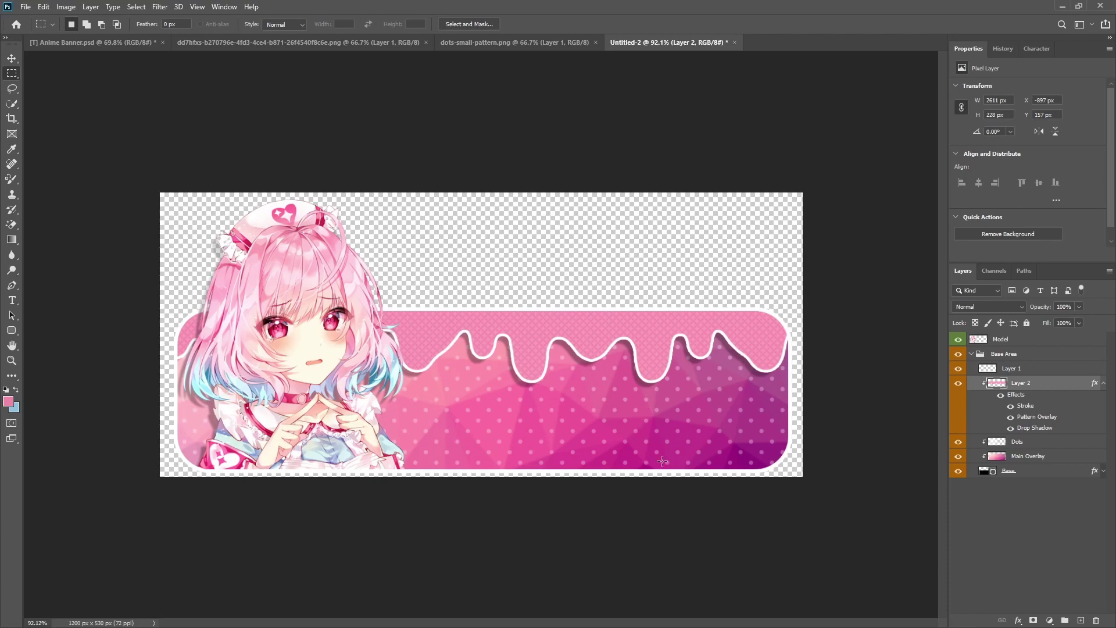
pyautogui.click(1003, 396)
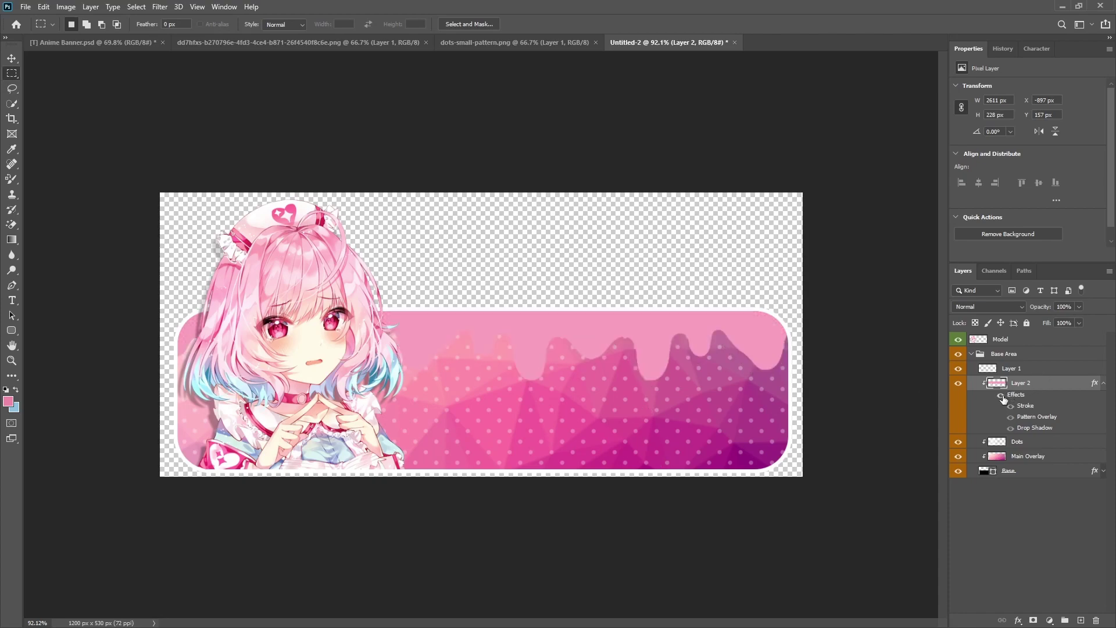
pyautogui.click(1002, 396)
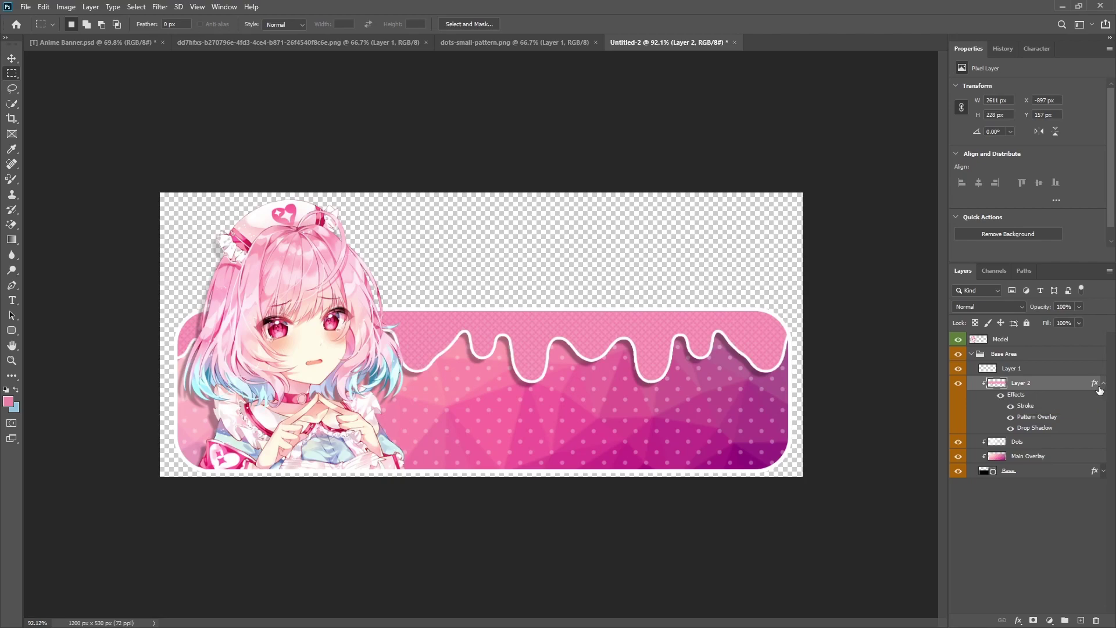
# Rename the drip layer to Drips and collapse its effects list
pyautogui.doubleClick(1018, 383)
pyautogui.write('Drips')
pyautogui.press('Return')
pyautogui.click(1103, 382)
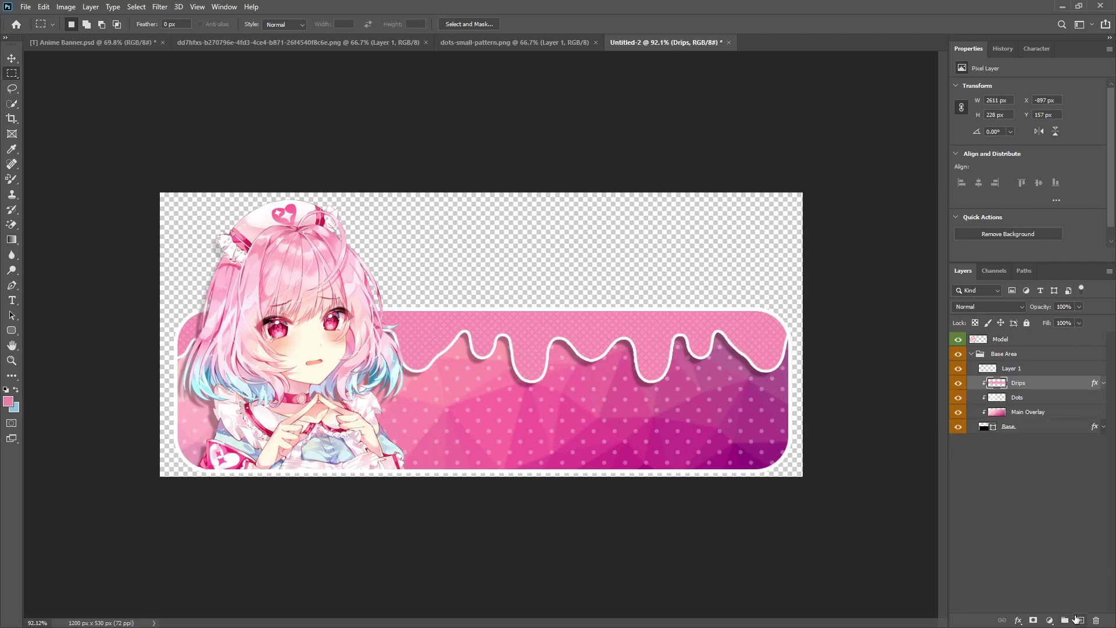
# Add a new empty layer clipped to the Drips layer
pyautogui.click(1081, 620)
pyautogui.rightClick(1026, 384)
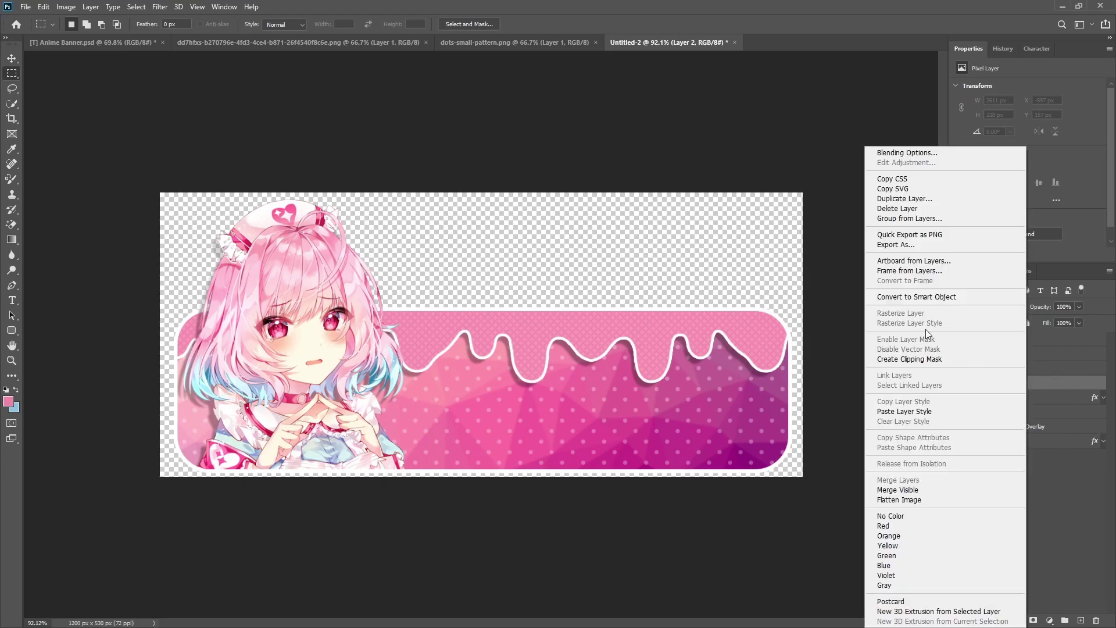
pyautogui.click(935, 359)
# Set up the Ellipse Tool with a dashed stroke and round caps
pyautogui.click(12, 332)
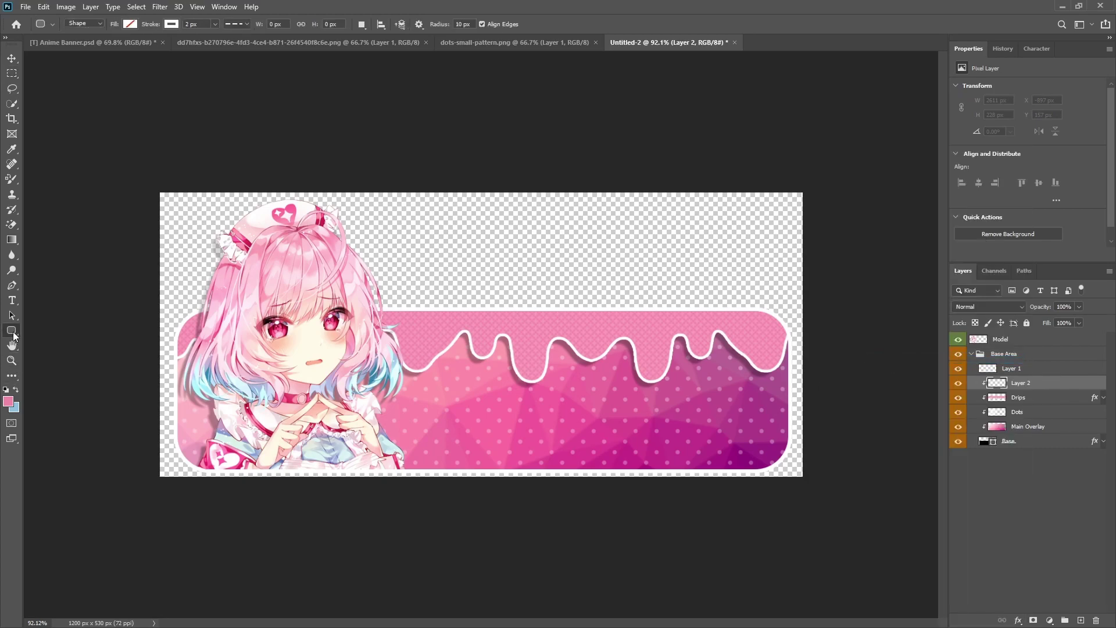
pyautogui.rightClick(13, 336)
pyautogui.click(46, 350)
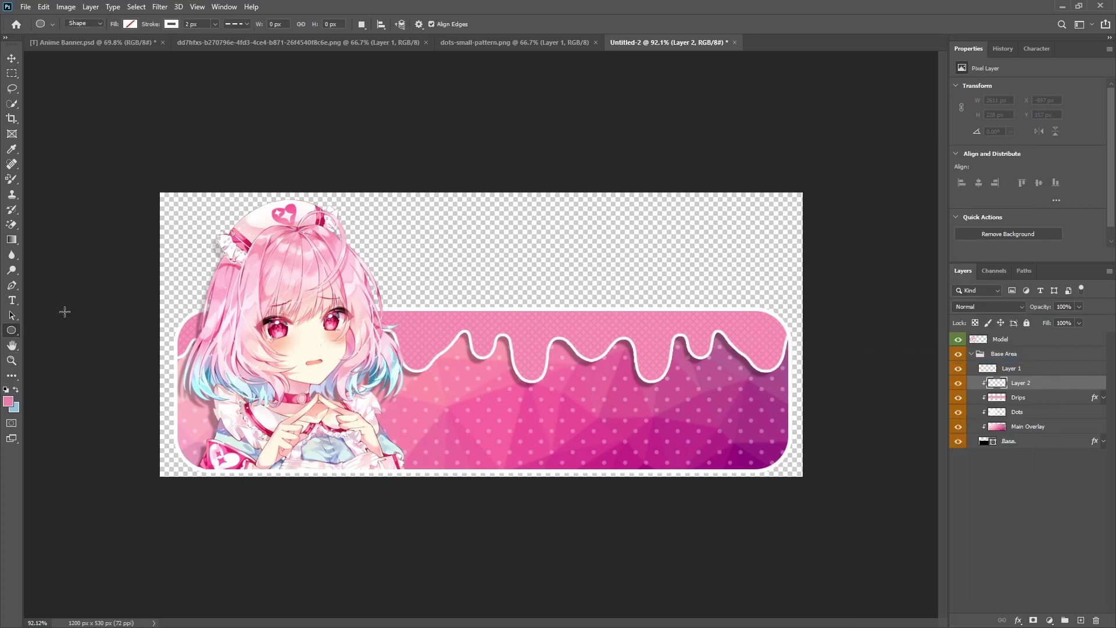
pyautogui.click(199, 24)
pyautogui.click(237, 24)
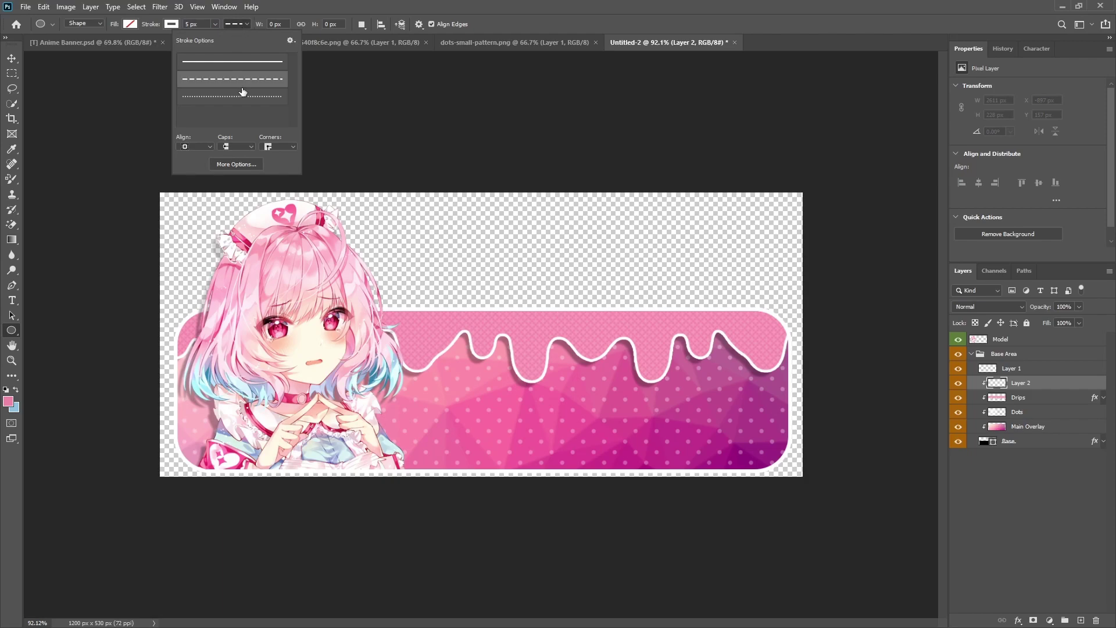
pyautogui.click(236, 23)
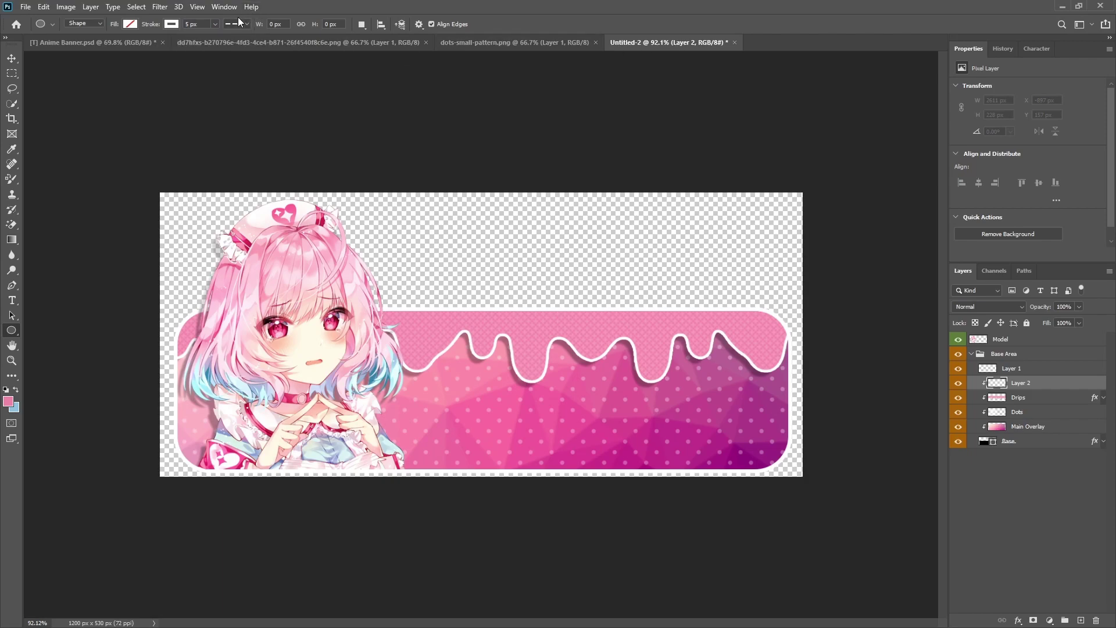
pyautogui.click(238, 24)
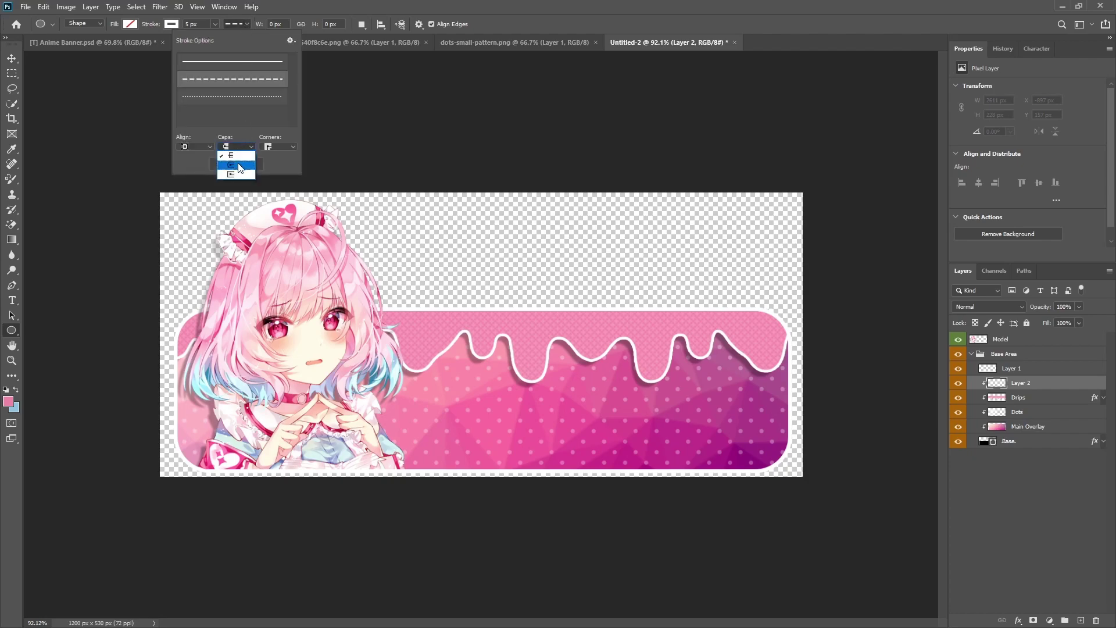
pyautogui.click(238, 166)
pyautogui.click(279, 147)
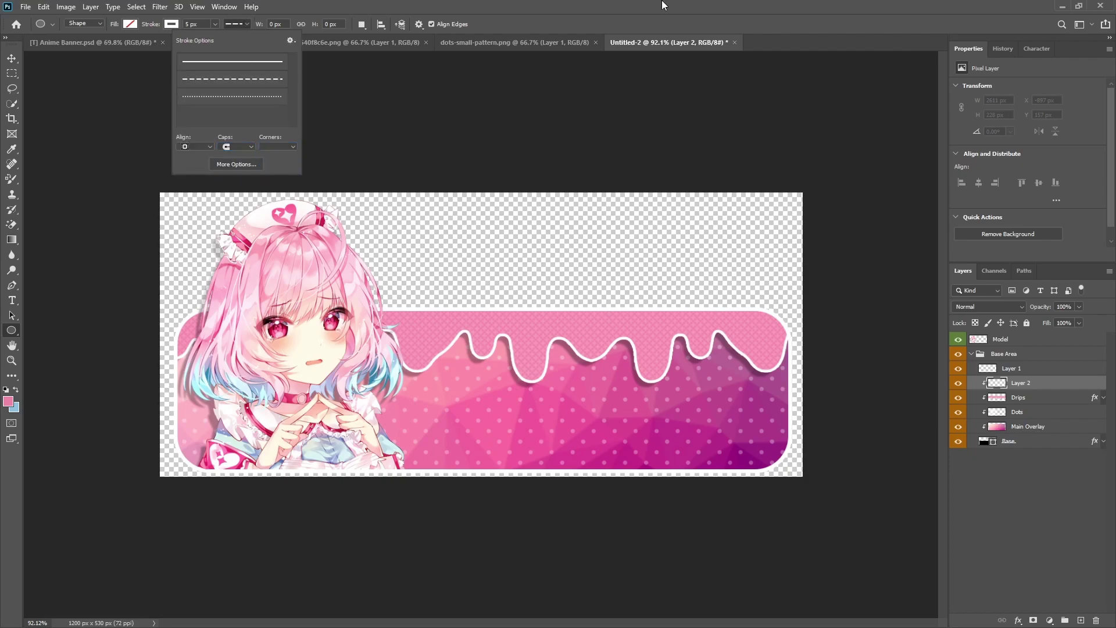
pyautogui.click(279, 165)
pyautogui.click(663, 4)
# Draw a large dashed circle and move it down to the banner's bottom-right corner
pyautogui.moveTo(821, 388)
pyautogui.mouseDown()
pyautogui.moveTo(683, 538)
pyautogui.moveTo(576, 558)
pyautogui.moveTo(600, 583)
pyautogui.moveTo(555, 599)
pyautogui.mouseUp()
pyautogui.click(12, 58)
pyautogui.moveTo(738, 462)
pyautogui.mouseDown()
pyautogui.moveTo(727, 490)
pyautogui.moveTo(814, 443)
pyautogui.moveTo(849, 456)
pyautogui.moveTo(836, 440)
pyautogui.mouseUp()
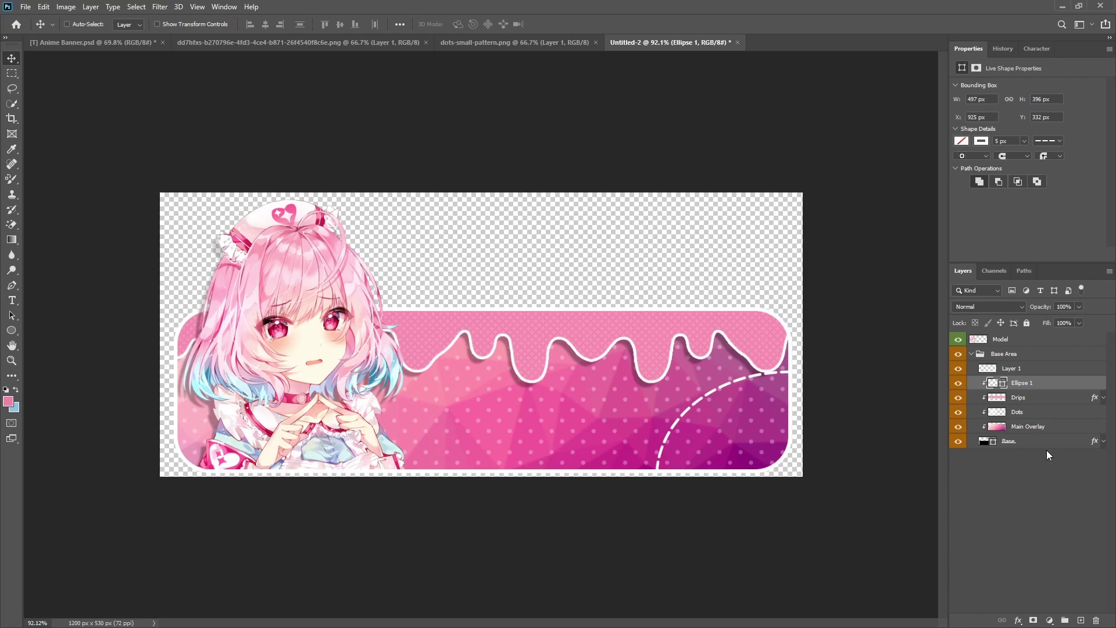
# Give the dashed circle a drop shadow with 16% opacity and distance 17
pyautogui.rightClick(1018, 386)
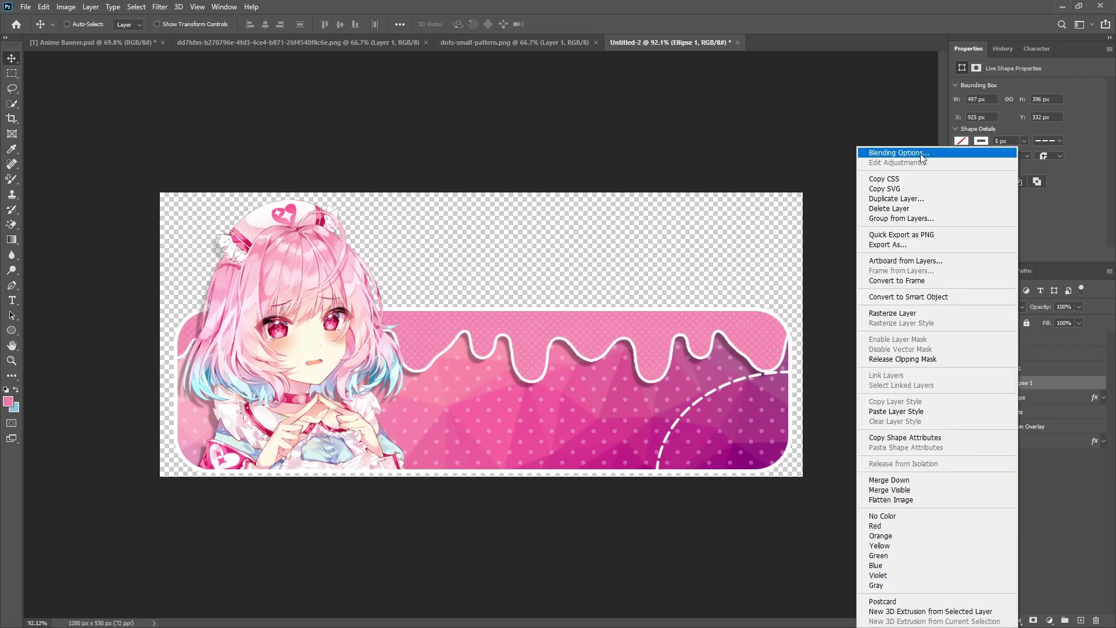
pyautogui.click(920, 153)
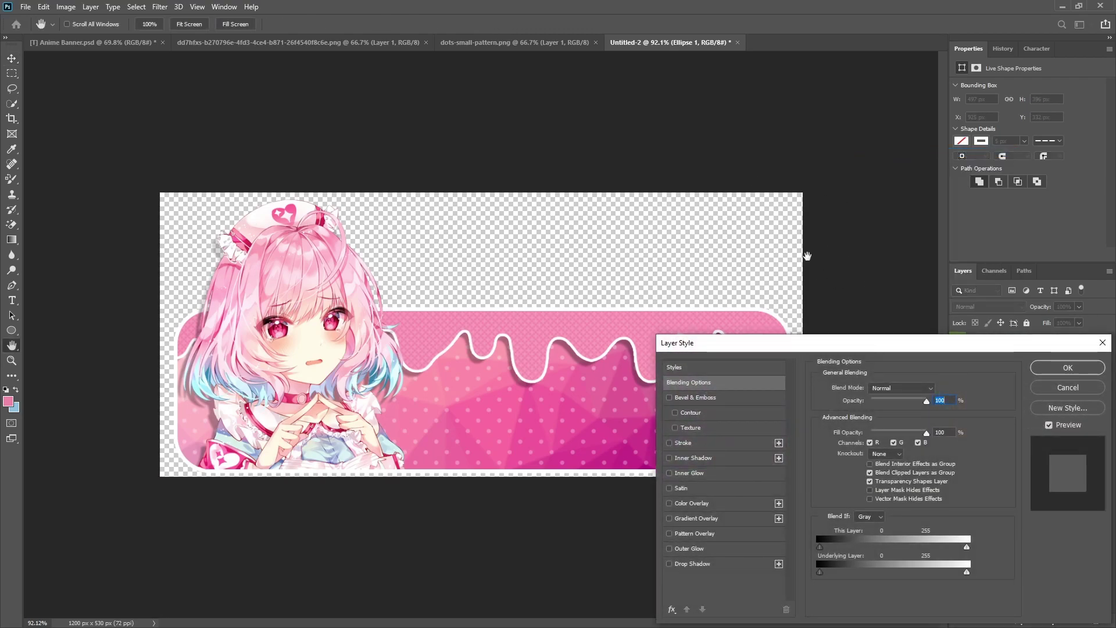
pyautogui.moveTo(853, 347); pyautogui.dragTo(291, 254)
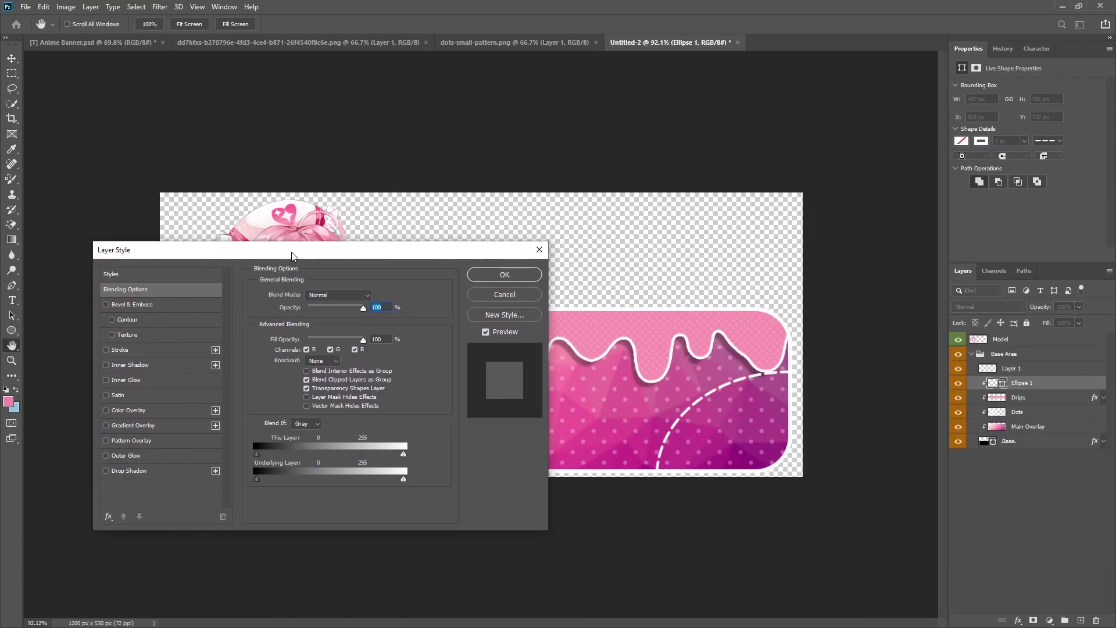
pyautogui.click(129, 471)
pyautogui.doubleClick(374, 313)
pyautogui.write('16')
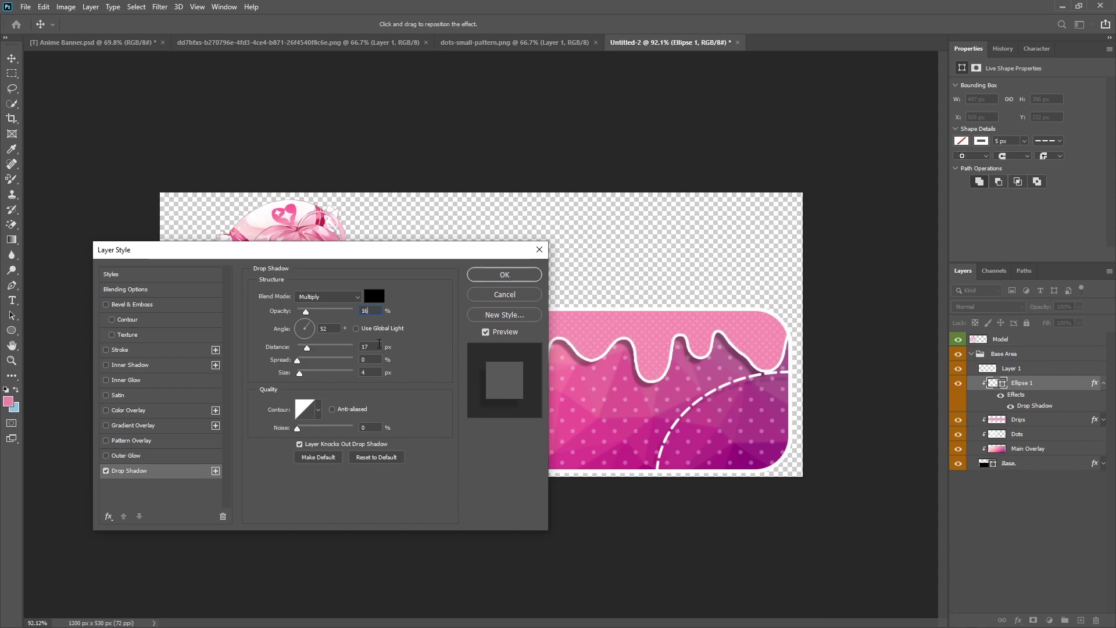
pyautogui.write('16')
pyautogui.press('Tab')
pyautogui.press('Tab')
pyautogui.click(504, 274)
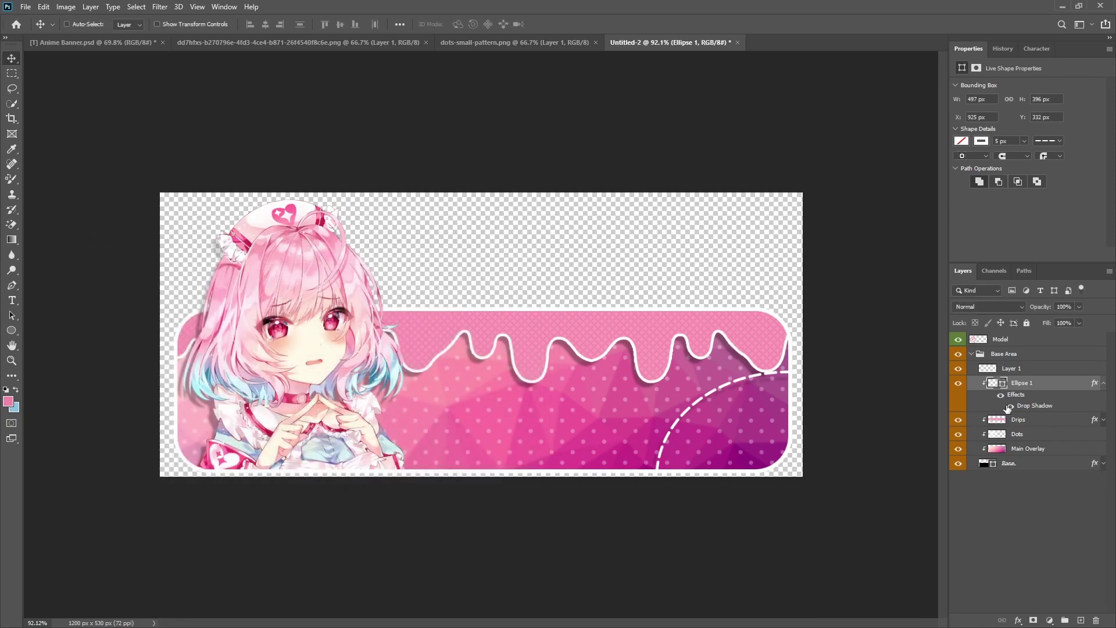
# Duplicate the circle, clip the copy to the layer below, and move it to X −375 px
pyautogui.hotkey('ctrl', 'j')
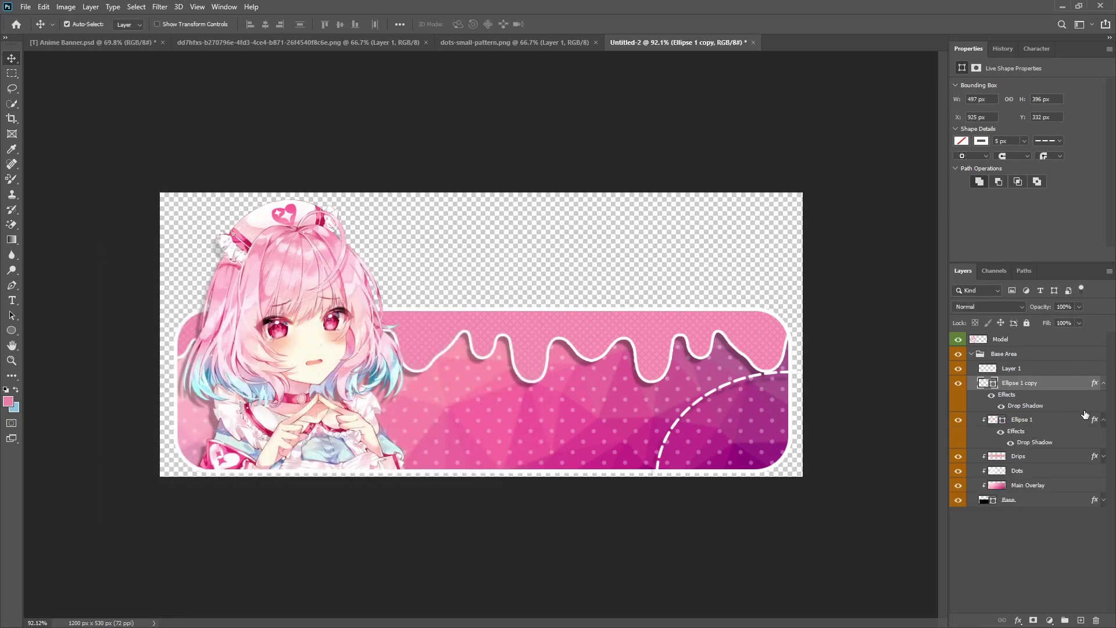
pyautogui.click(1104, 420)
pyautogui.click(1102, 385)
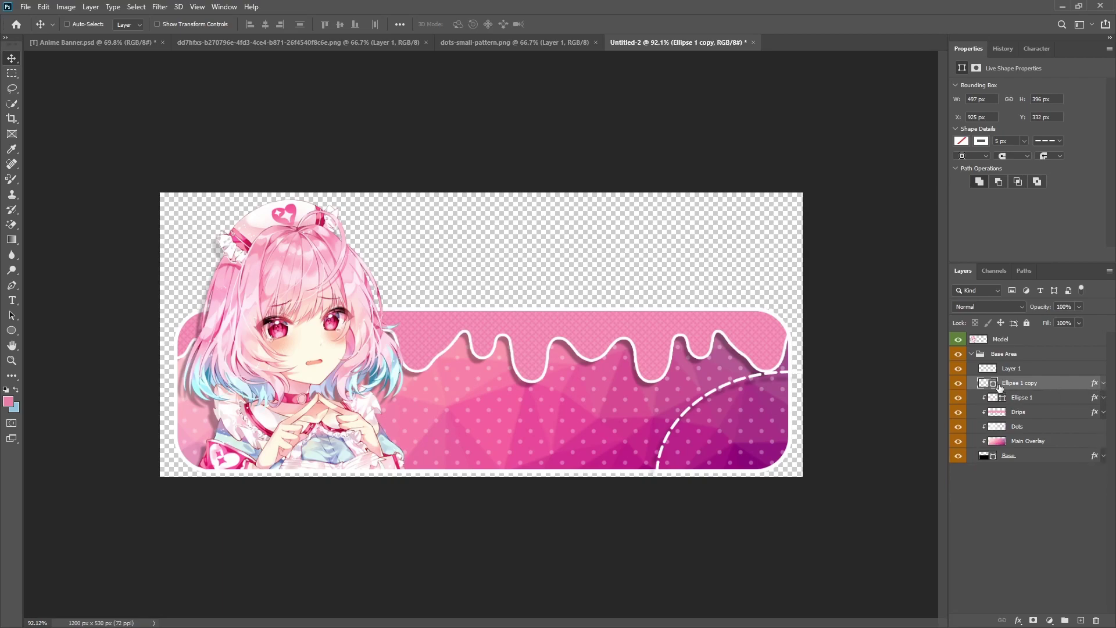
pyautogui.hotkey('ctrl', 'alt', 'g')
pyautogui.moveTo(626, 310); pyautogui.dragTo(97, 420)
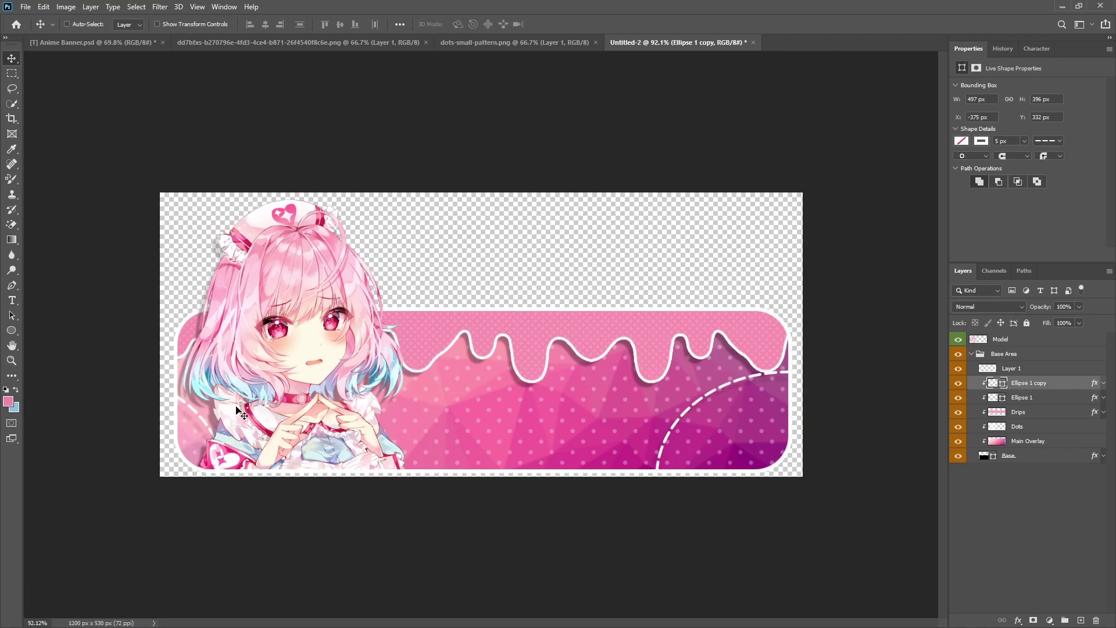
# Add a new clipped layer and set the Rectangle Tool stroke width to 4 px
pyautogui.click(1081, 620)
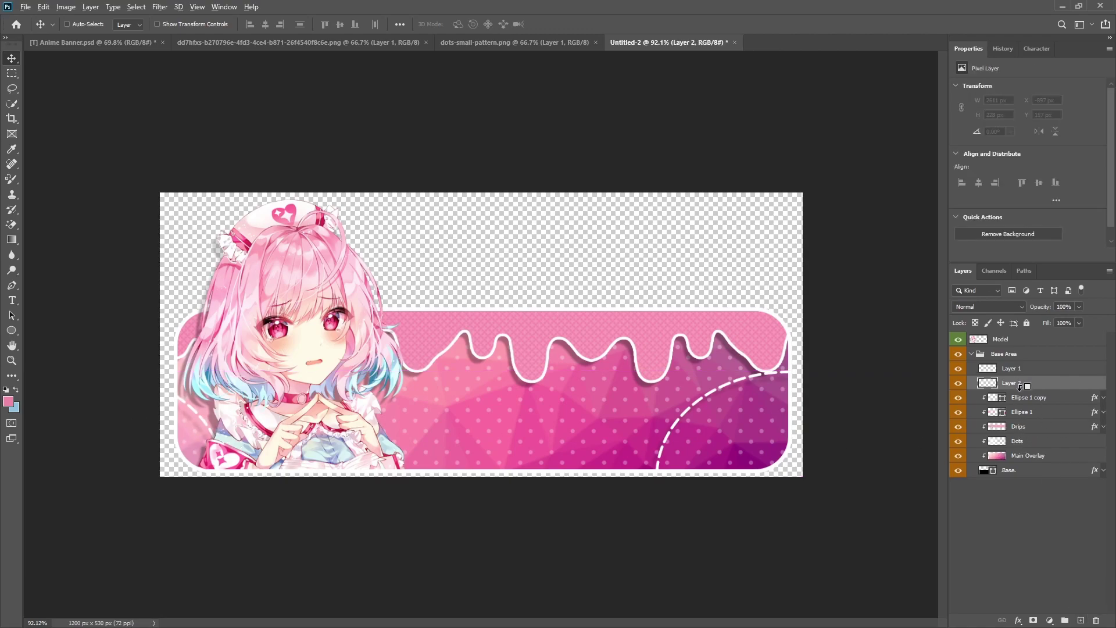
pyautogui.keyDown('alt'); pyautogui.click(1024, 390); pyautogui.keyUp('alt')
pyautogui.click(10, 329)
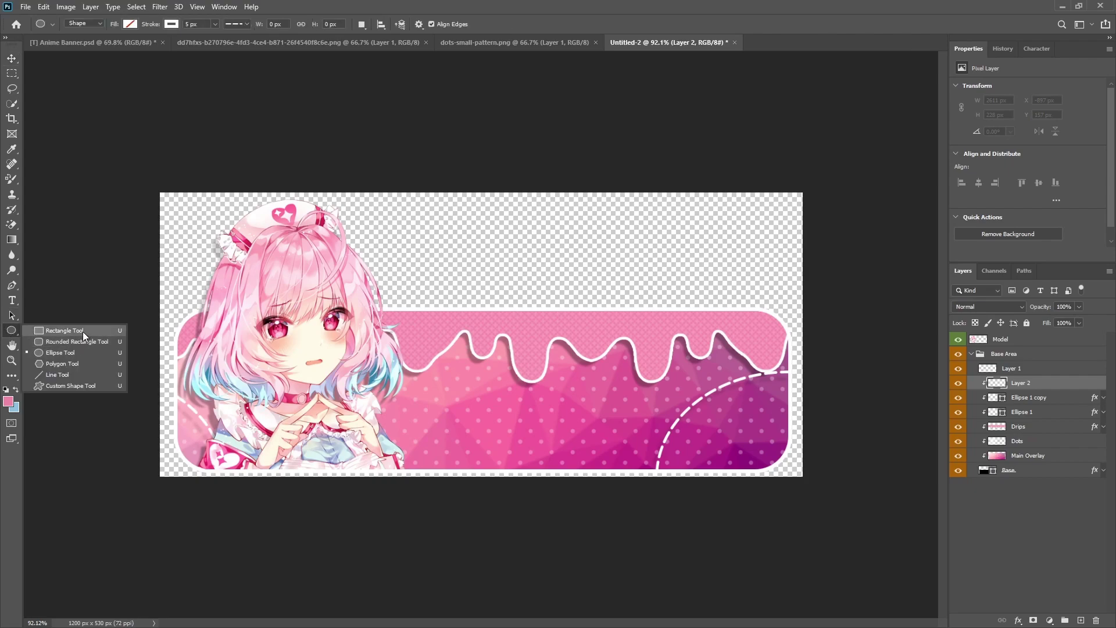
pyautogui.click(82, 332)
pyautogui.click(195, 25)
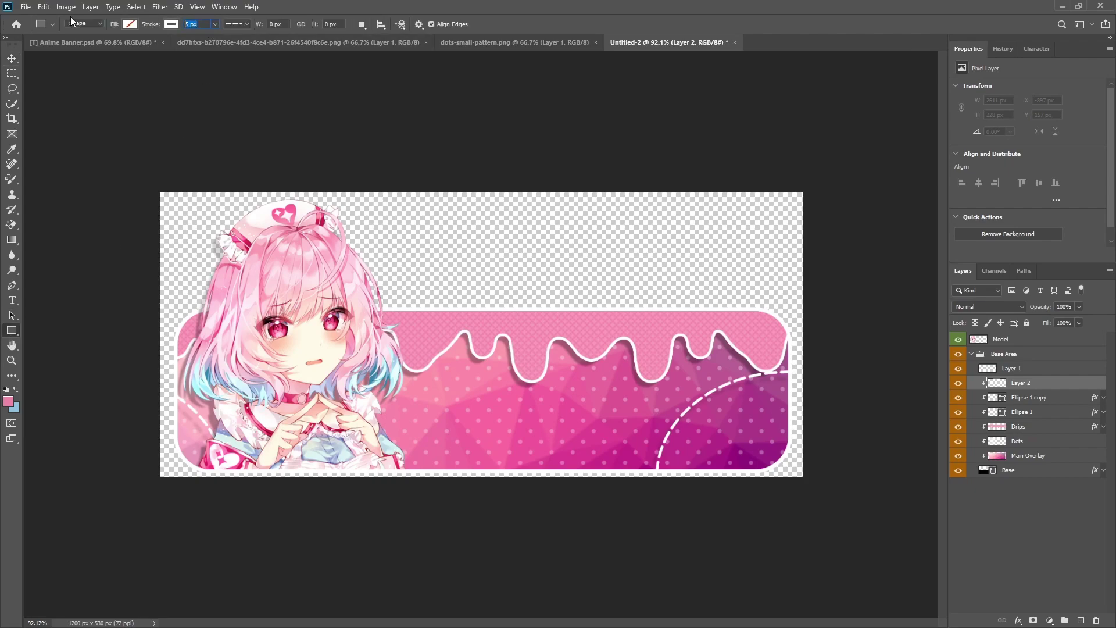
pyautogui.write('4')
pyautogui.press('Return')
# Draw a square, rotate it 45° into a diamond, and place it on the banner's bottom edge
pyautogui.moveTo(420, 431); pyautogui.dragTo(518, 519)
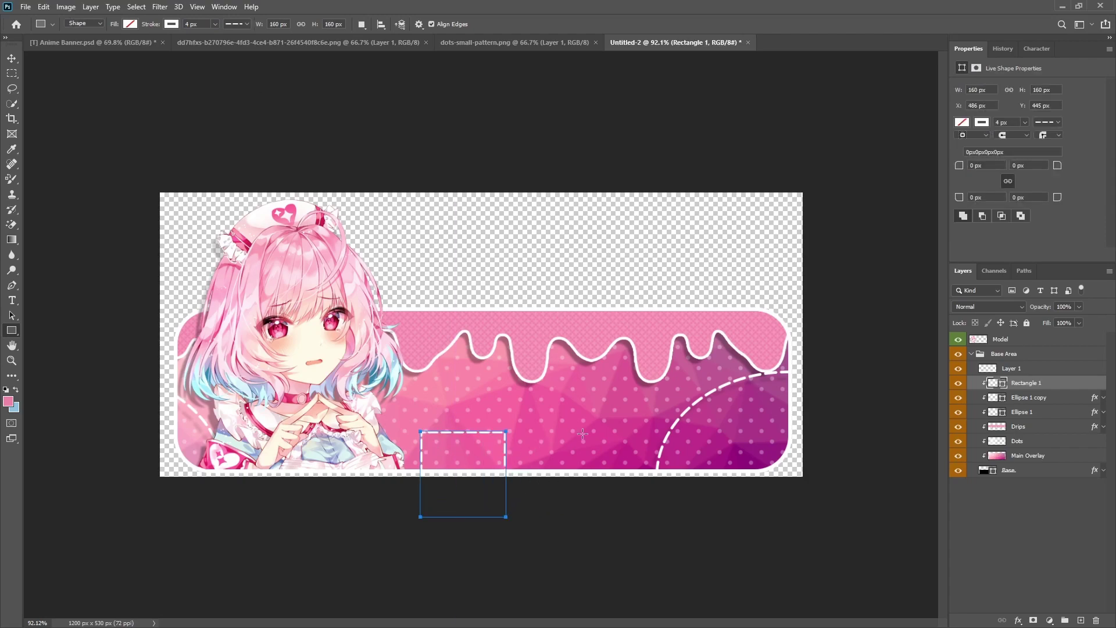
pyautogui.click(12, 58)
pyautogui.hotkey('ctrl', 't')
pyautogui.moveTo(532, 411); pyautogui.dragTo(479, 425)
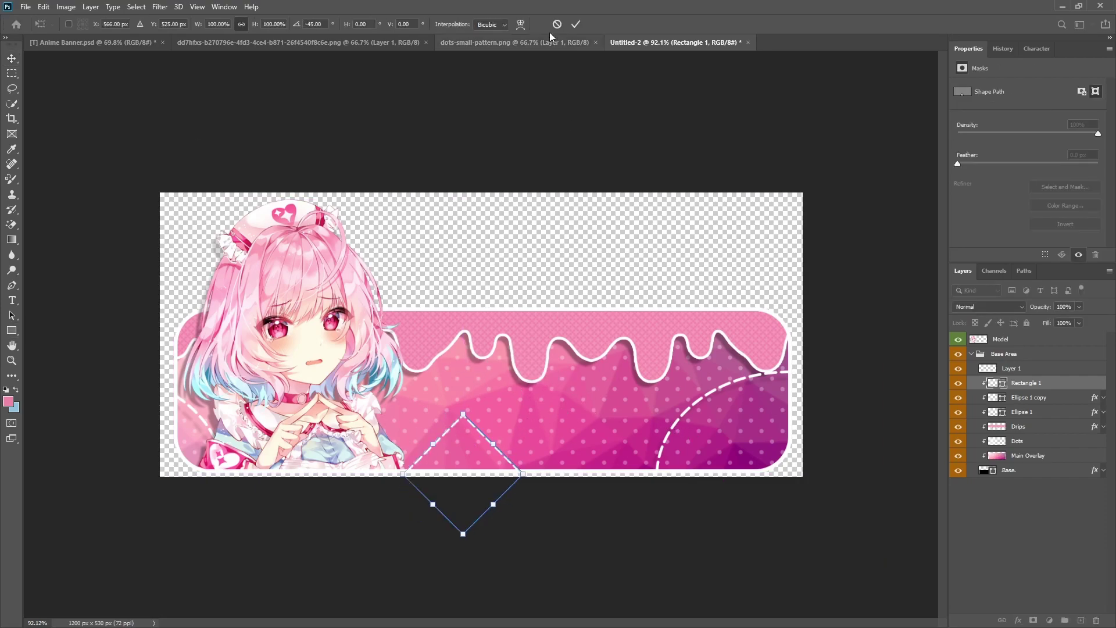
pyautogui.click(582, 28)
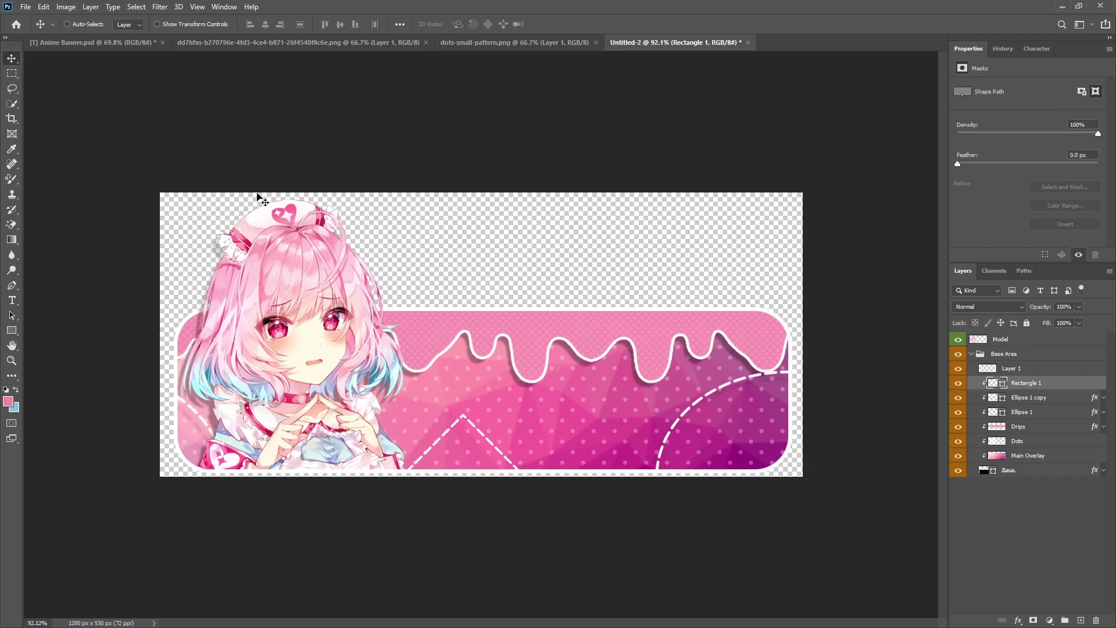
pyautogui.moveTo(522, 500)
pyautogui.mouseDown()
pyautogui.moveTo(536, 503)
pyautogui.moveTo(523, 516)
pyautogui.moveTo(509, 505)
pyautogui.mouseUp()
# Duplicate the diamond, clip the copy to it, and nudge the copy 21 px
pyautogui.hotkey('ctrl', 'j')
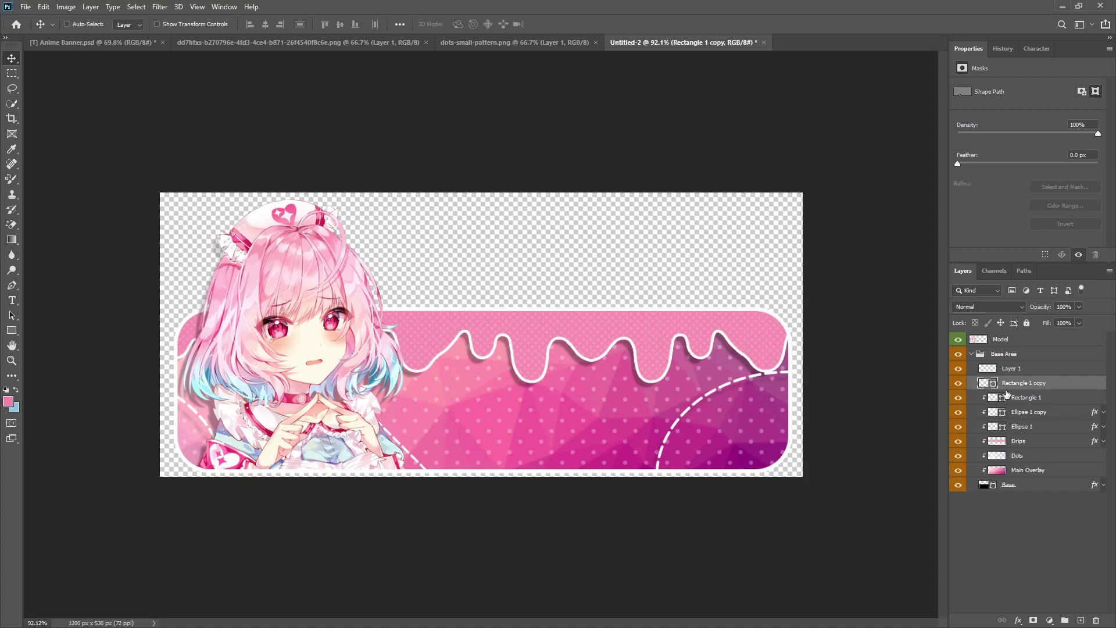
pyautogui.keyDown('alt'); pyautogui.click(1029, 386); pyautogui.keyUp('alt')
pyautogui.moveTo(567, 483)
pyautogui.mouseDown()
pyautogui.moveTo(574, 497)
pyautogui.moveTo(549, 489)
pyautogui.moveTo(567, 479)
pyautogui.moveTo(562, 466)
pyautogui.mouseUp()
pyautogui.scroll(-1, 562, 467)
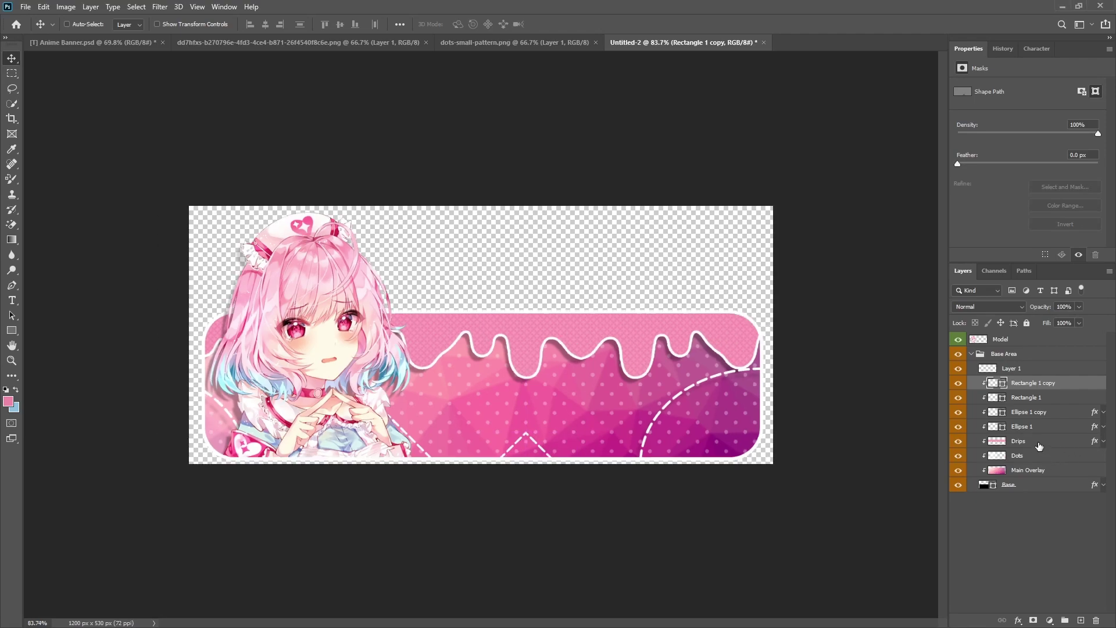
pyautogui.click(1036, 443)
# Copy the Drips layer style, then clear all its effects
pyautogui.rightClick(1033, 444)
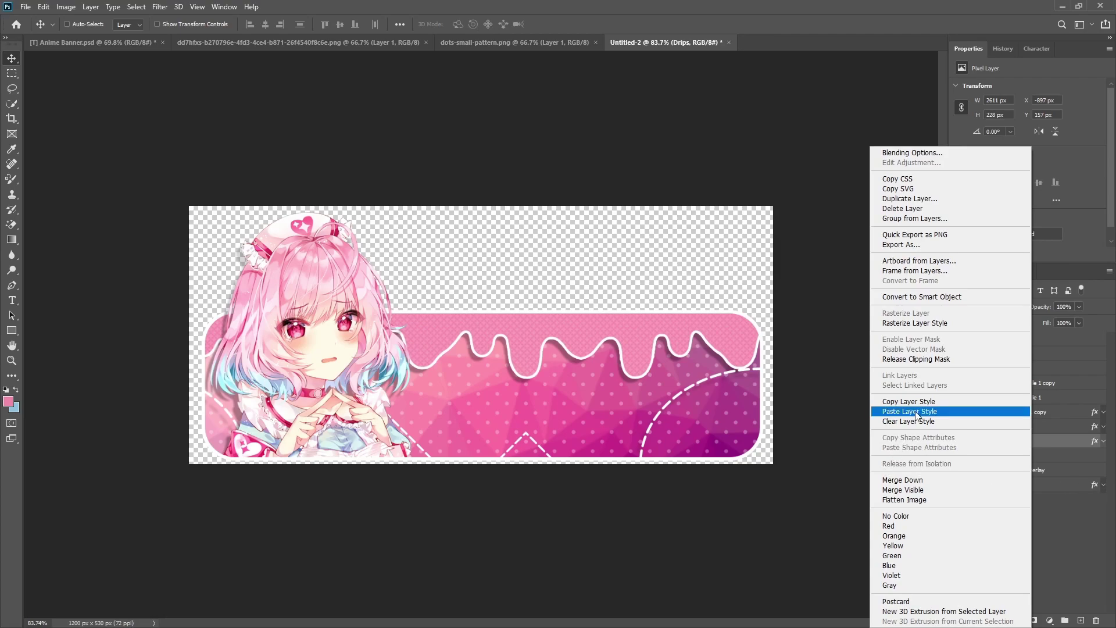
pyautogui.click(933, 402)
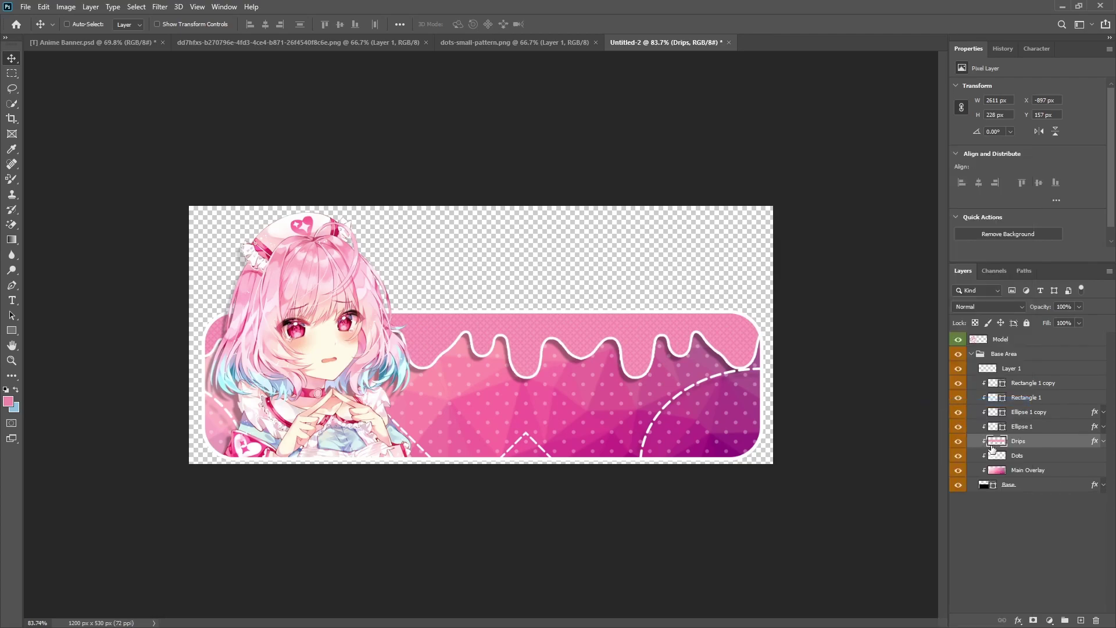
pyautogui.rightClick(1033, 440)
pyautogui.click(924, 421)
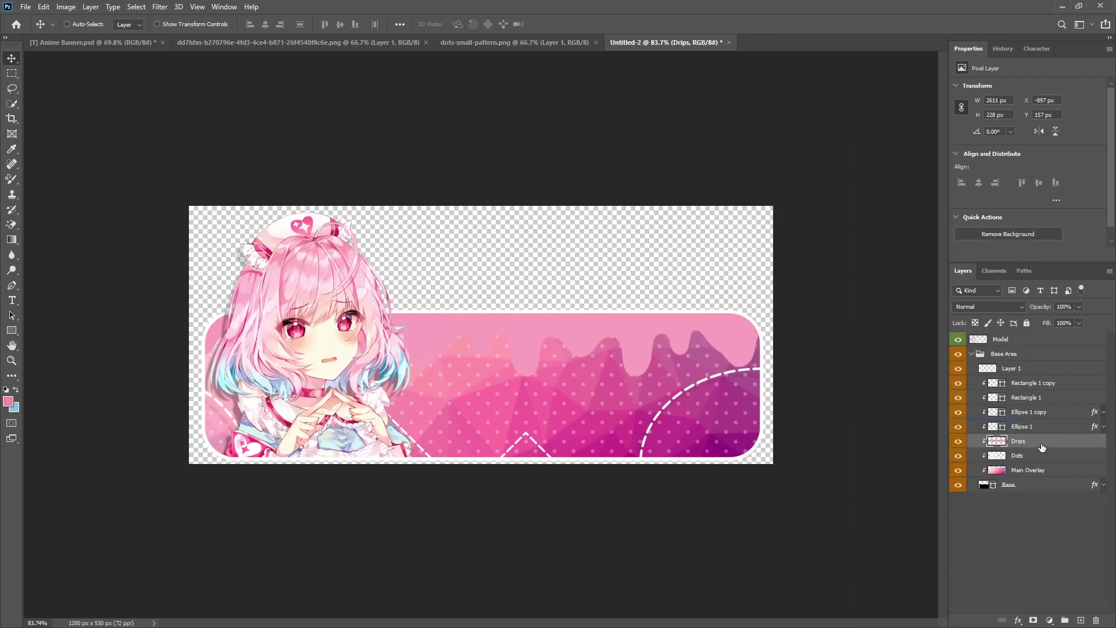
# Add a Color Overlay of deeper pink e87da8 to the Drips layer
pyautogui.rightClick(1039, 443)
pyautogui.click(965, 152)
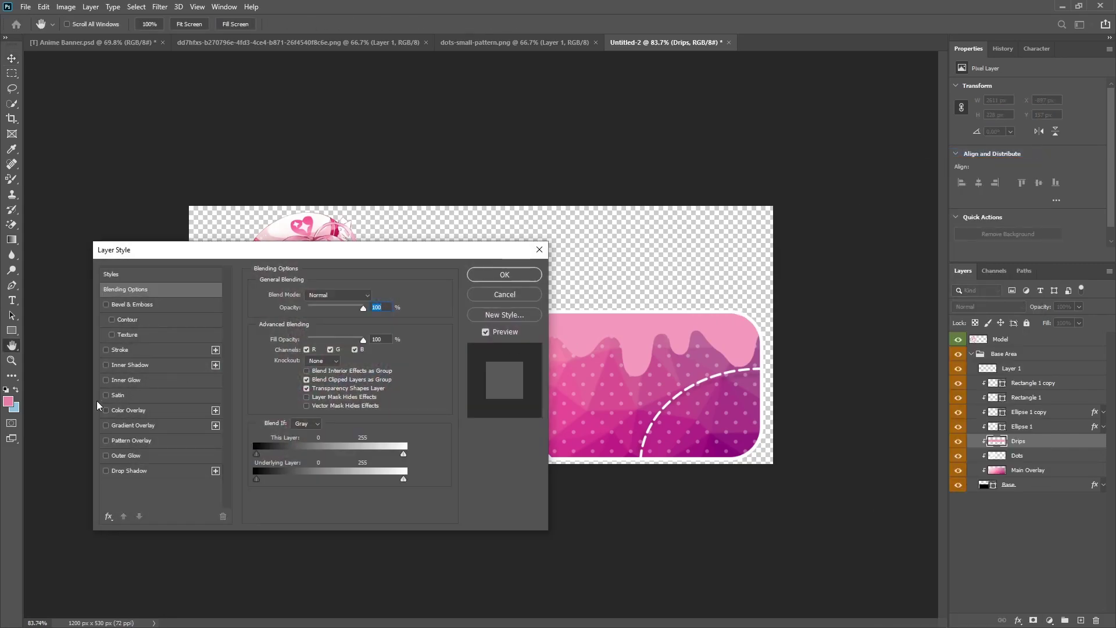
pyautogui.click(110, 409)
pyautogui.moveTo(341, 252); pyautogui.dragTo(856, 318)
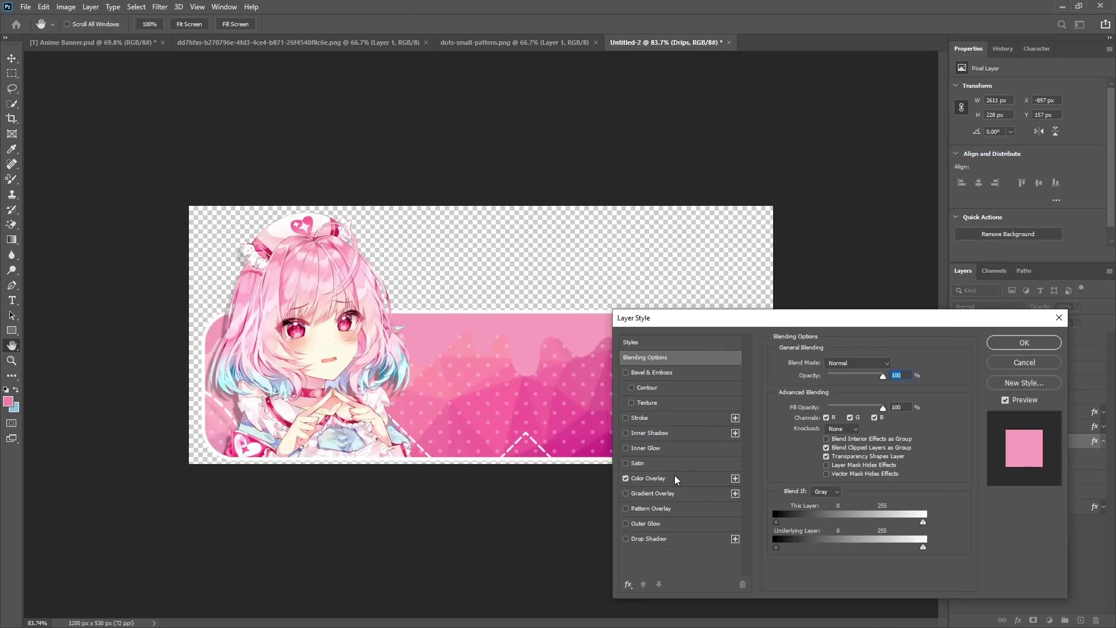
pyautogui.click(677, 477)
pyautogui.click(892, 363)
pyautogui.click(9, 401)
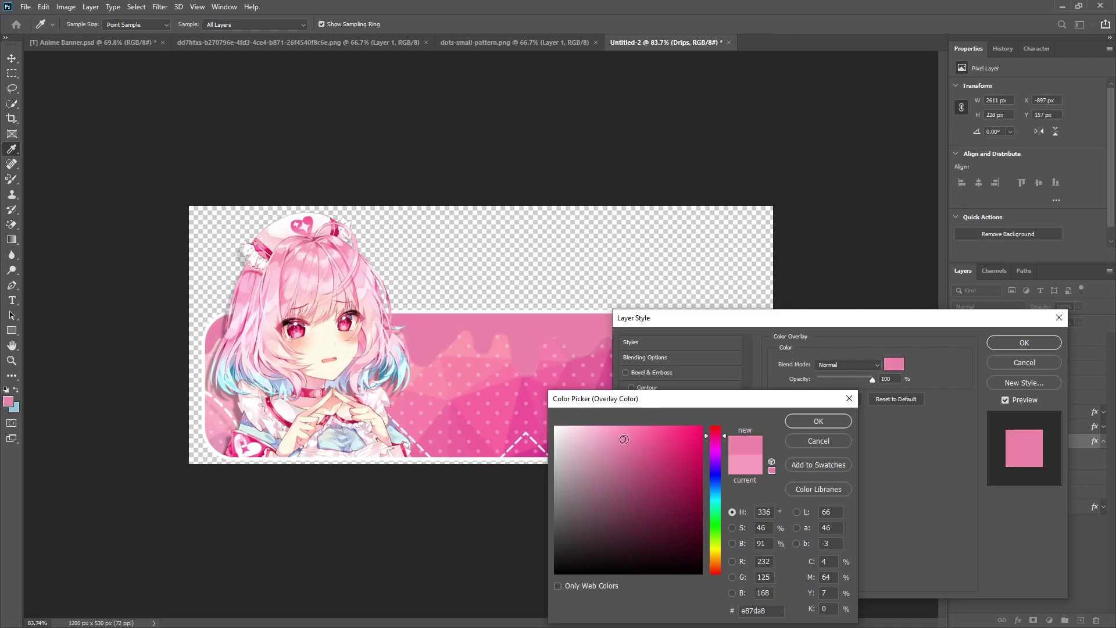
pyautogui.click(802, 420)
pyautogui.click(1048, 338)
# Rasterize the Drips layer style, then paste the saved stroke, pattern and shadow back
pyautogui.rightClick(1046, 447)
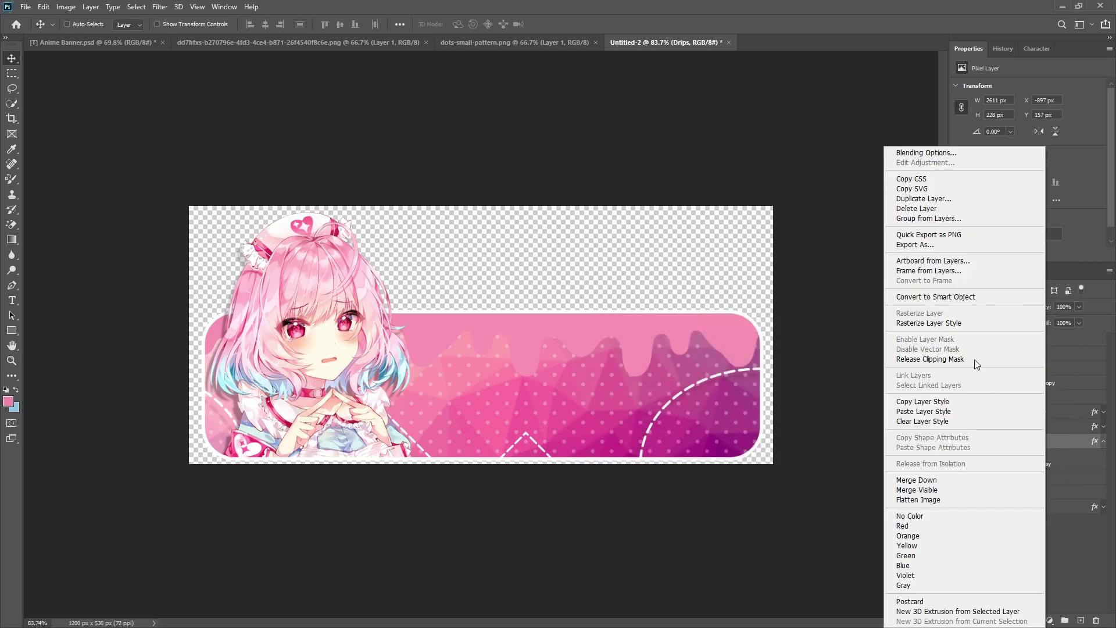
pyautogui.click(930, 324)
pyautogui.rightClick(1042, 446)
pyautogui.click(933, 411)
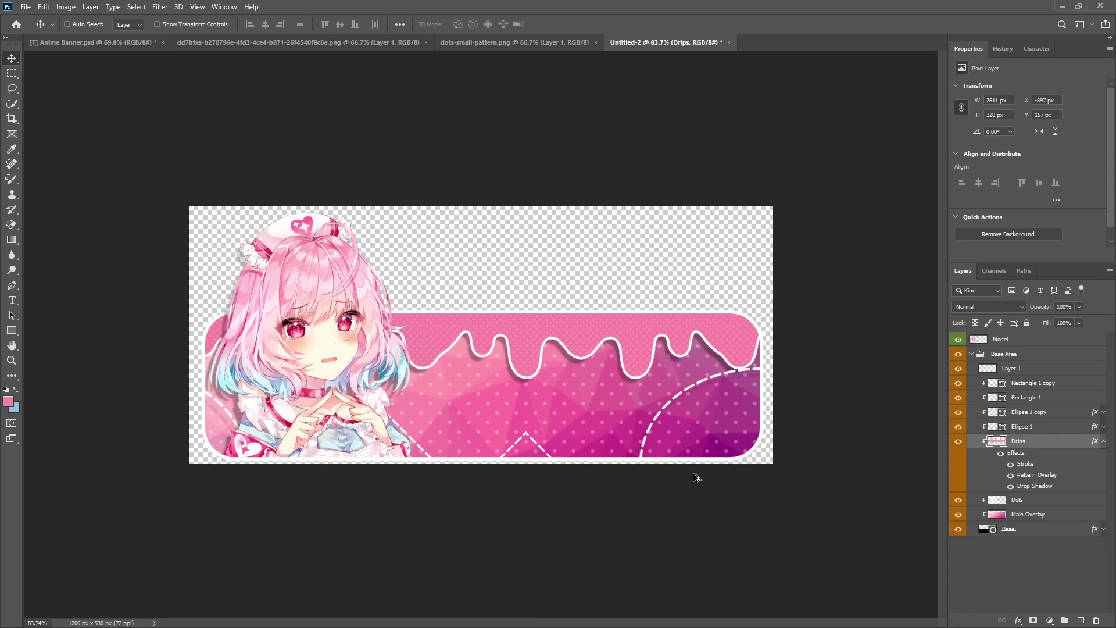
pyautogui.scroll(1, 696, 477)
# Rename the ellipse layers to Circle Right and Circle Left
pyautogui.click(1103, 441)
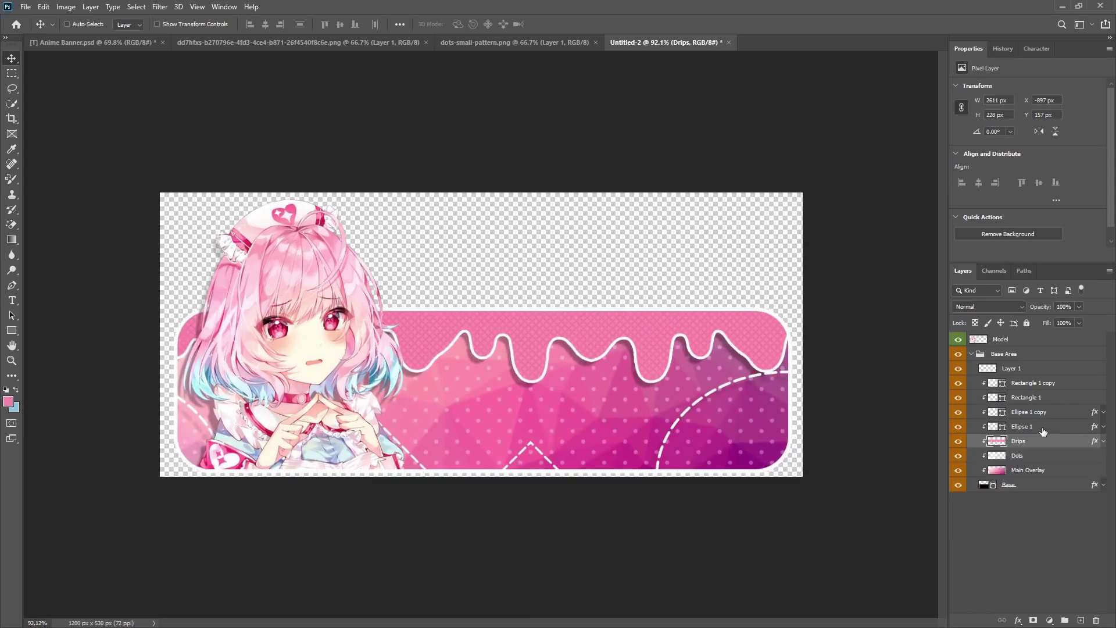
pyautogui.doubleClick(1030, 426)
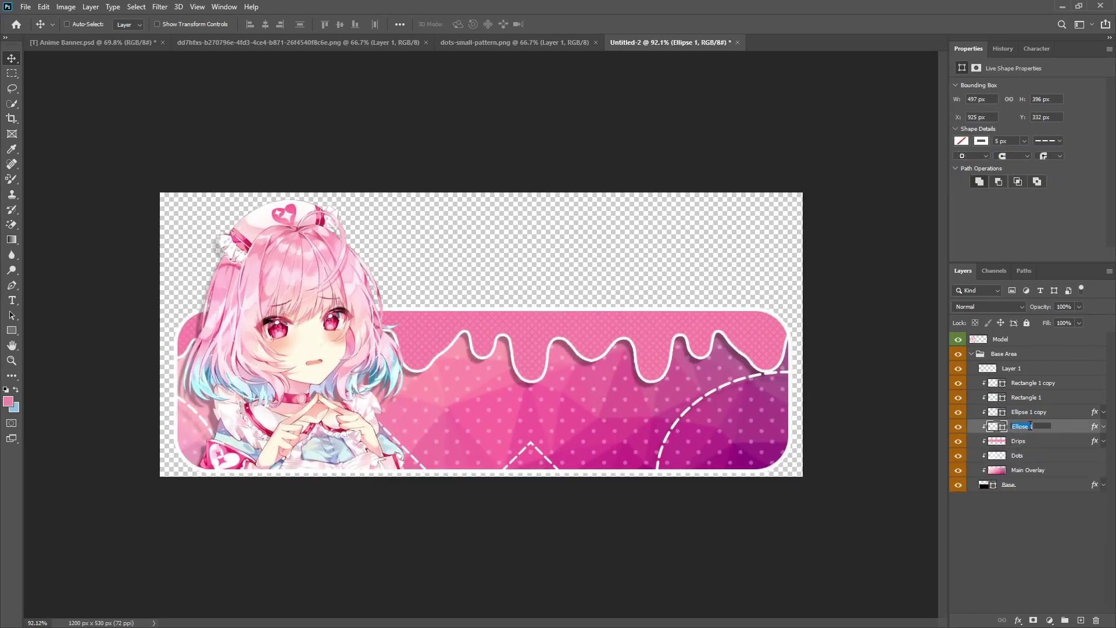
pyautogui.write('Circle Ricght')
pyautogui.press('Return')
pyautogui.doubleClick(1032, 412)
pyautogui.write('Circle Left')
pyautogui.press('Return')
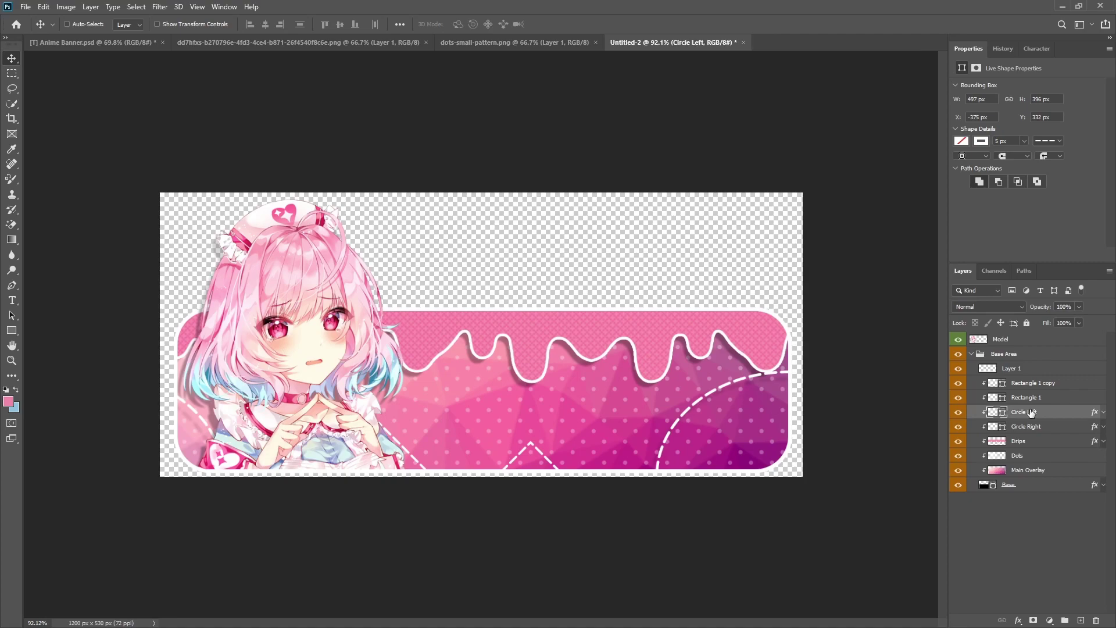
# Rename the rectangle layers to Rec Left and Rec Right
pyautogui.doubleClick(1034, 400)
pyautogui.write('Rec Left')
pyautogui.press('Return')
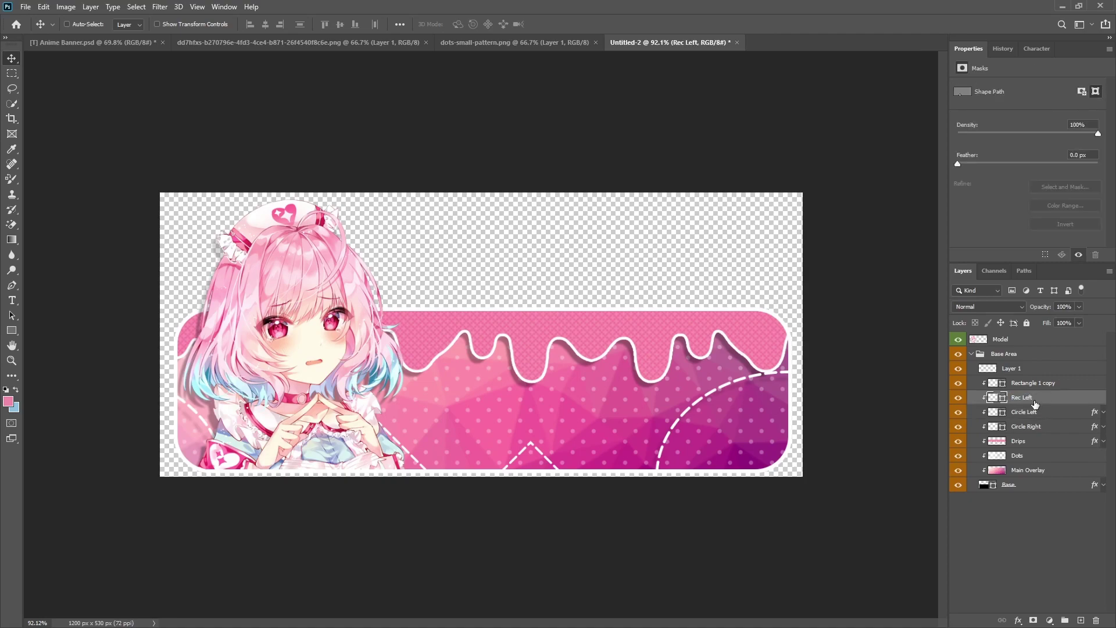
pyautogui.doubleClick(1018, 385)
pyautogui.write('Rec Right')
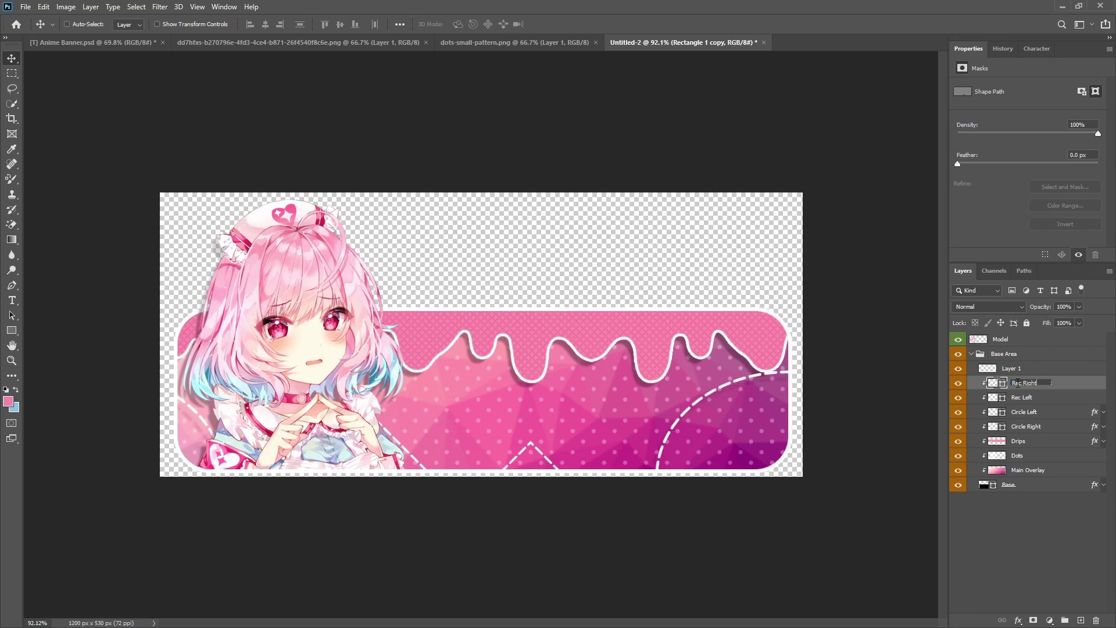
pyautogui.press('Return')
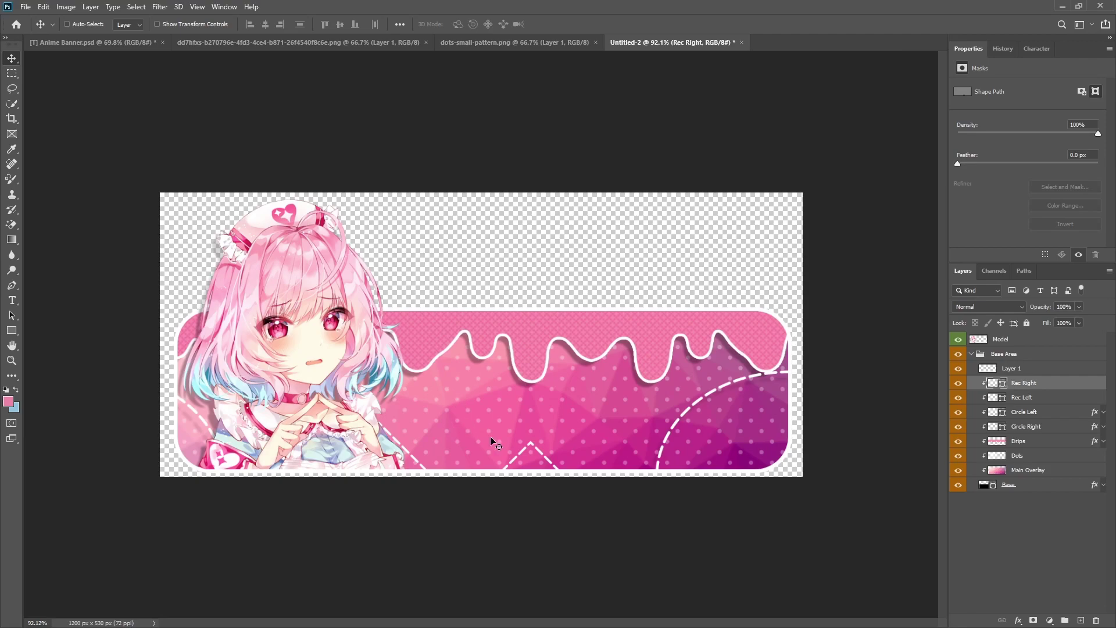
# Collapse Base Area and put a new empty layer inside a blue-labelled group named Text
pyautogui.click(971, 354)
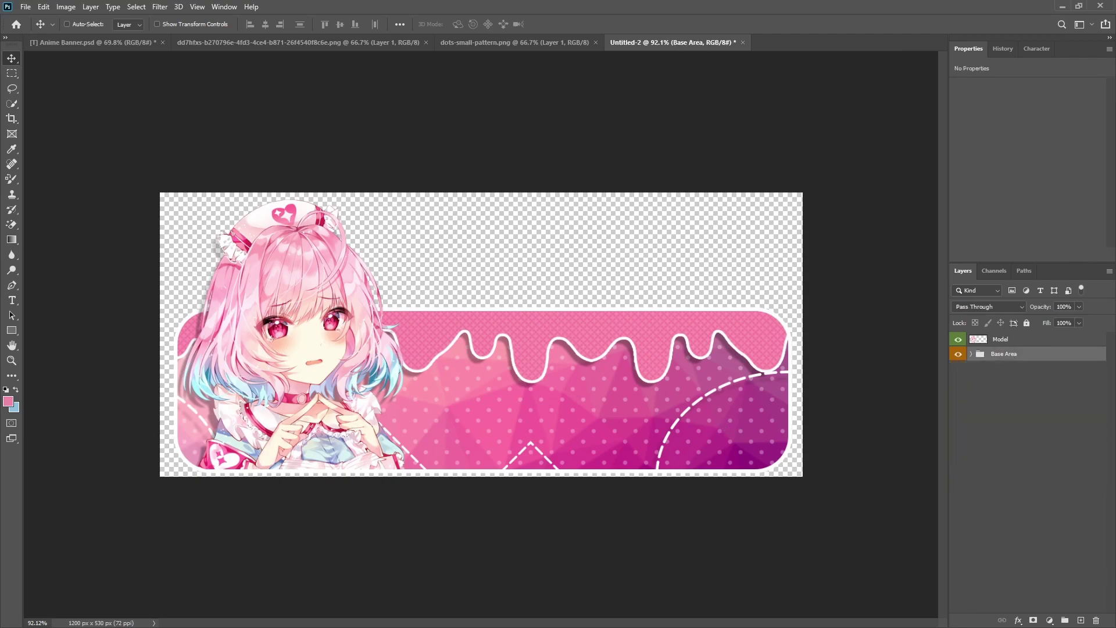
pyautogui.click(1083, 621)
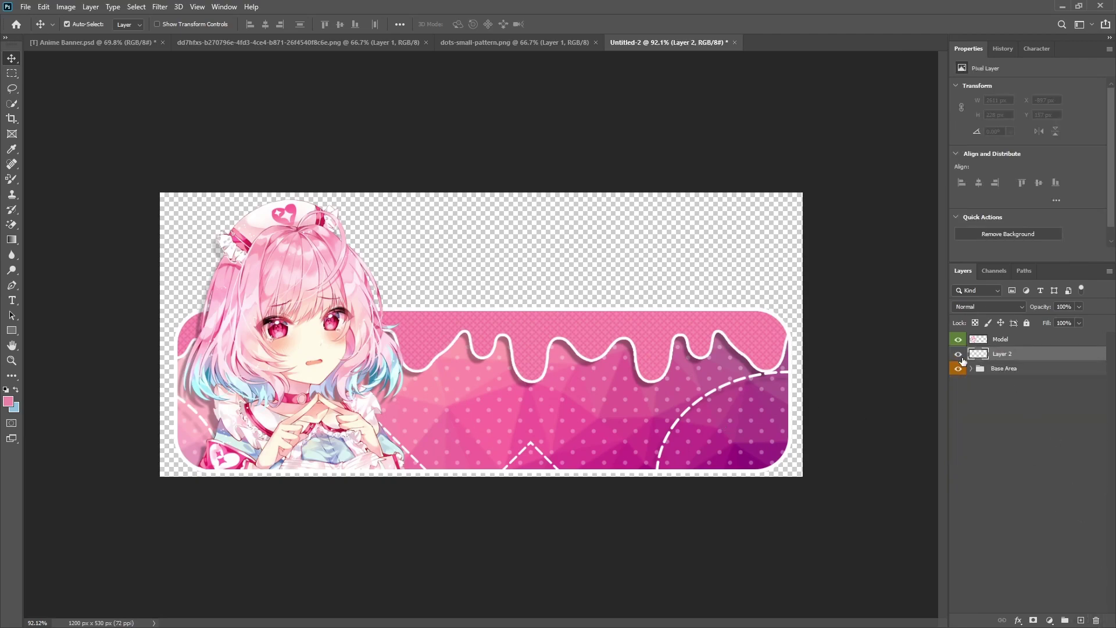
pyautogui.hotkey('ctrl', 'g')
pyautogui.rightClick(963, 359)
pyautogui.click(988, 445)
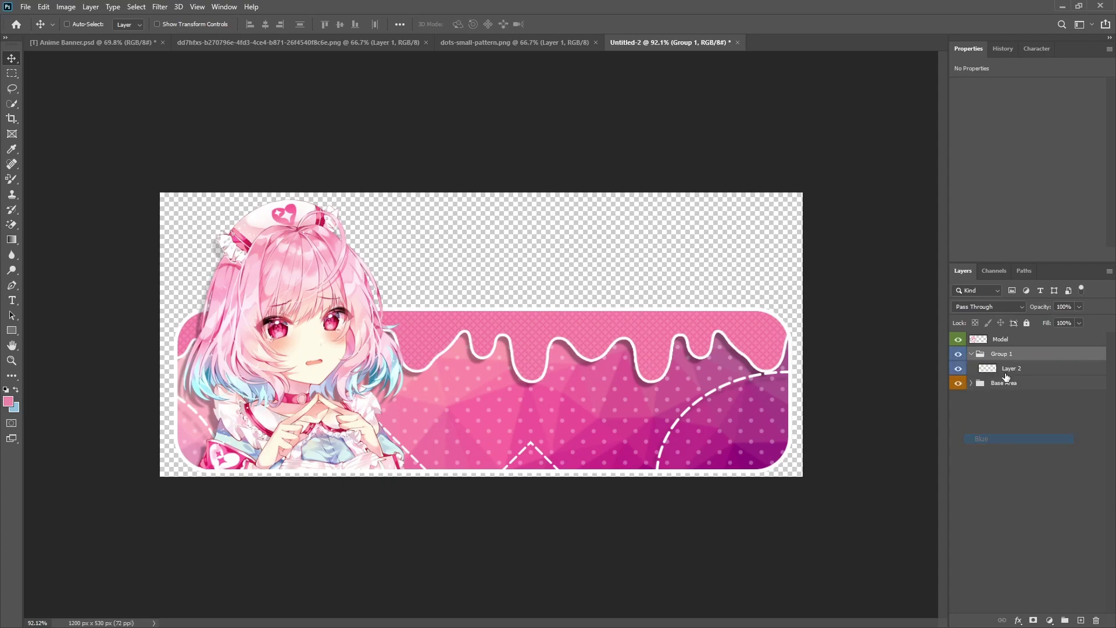
pyautogui.doubleClick(1009, 355)
pyautogui.write('Text')
pyautogui.press('Return')
pyautogui.click(1021, 370)
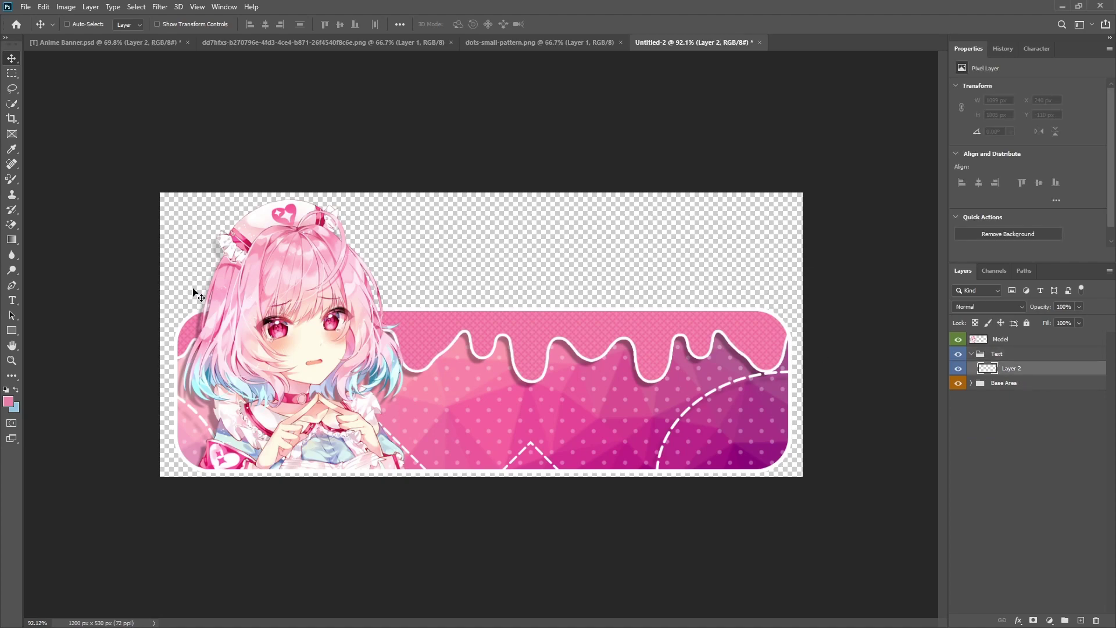
pyautogui.click(11, 300)
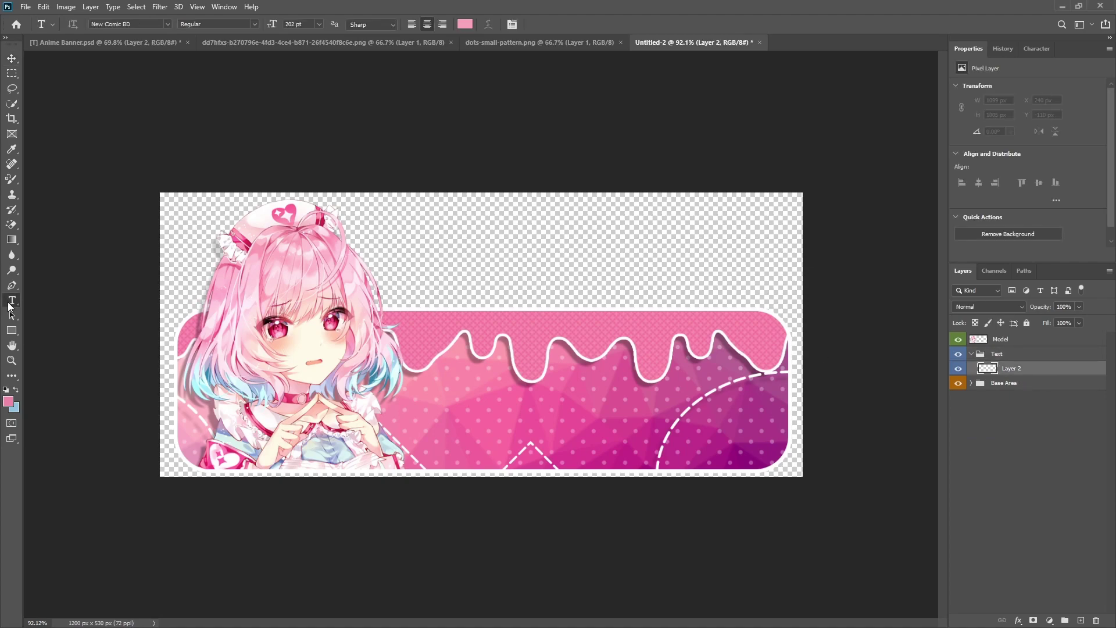
# Replace the placeholder with EVENTS! and move the text into the banner beside the character
pyautogui.click(449, 413)
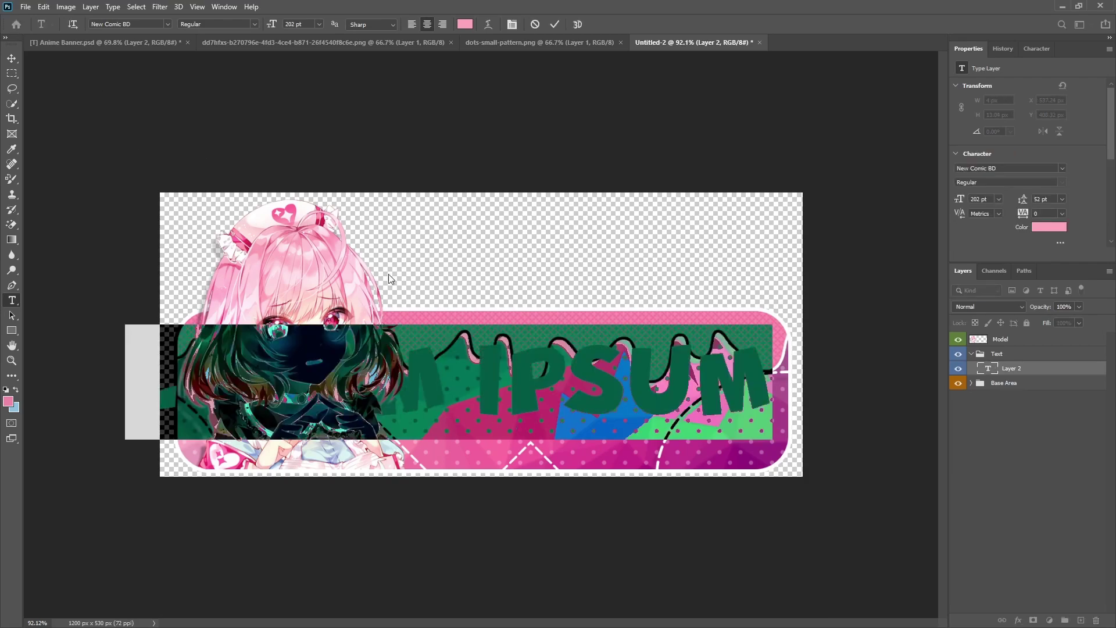
pyautogui.press('BackSpace')
pyautogui.write('EVENTS')
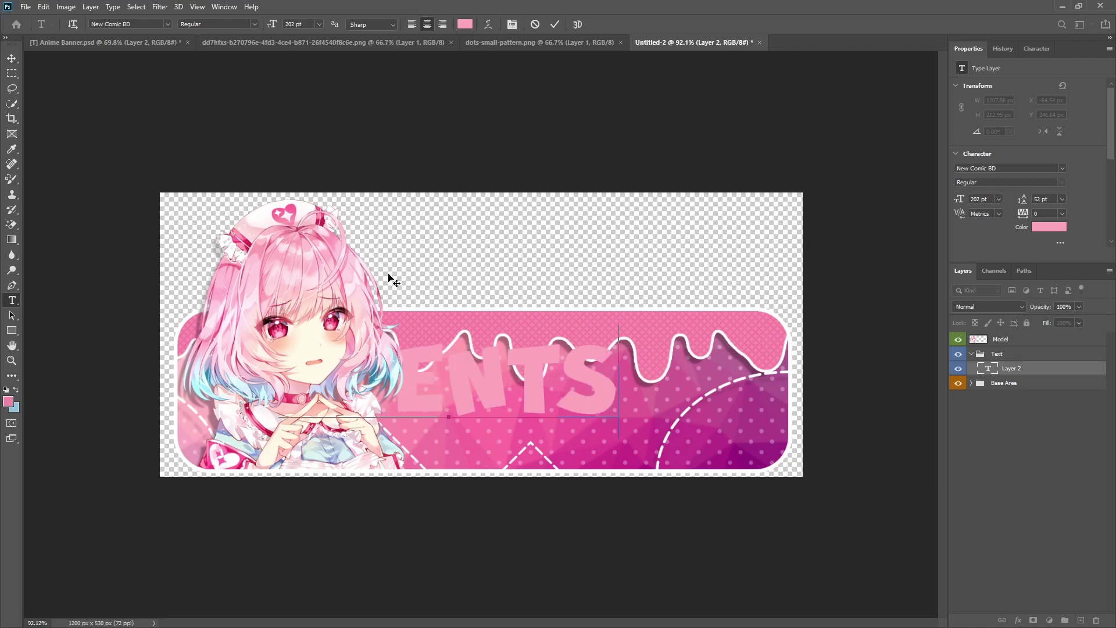
pyautogui.write('!')
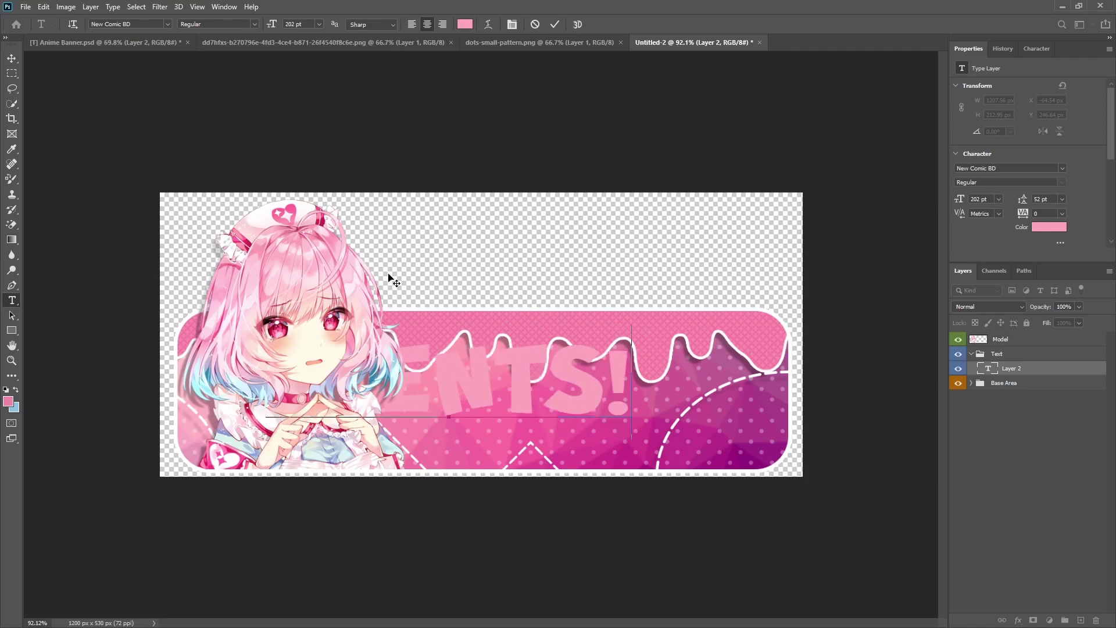
pyautogui.click(554, 26)
pyautogui.press('v')
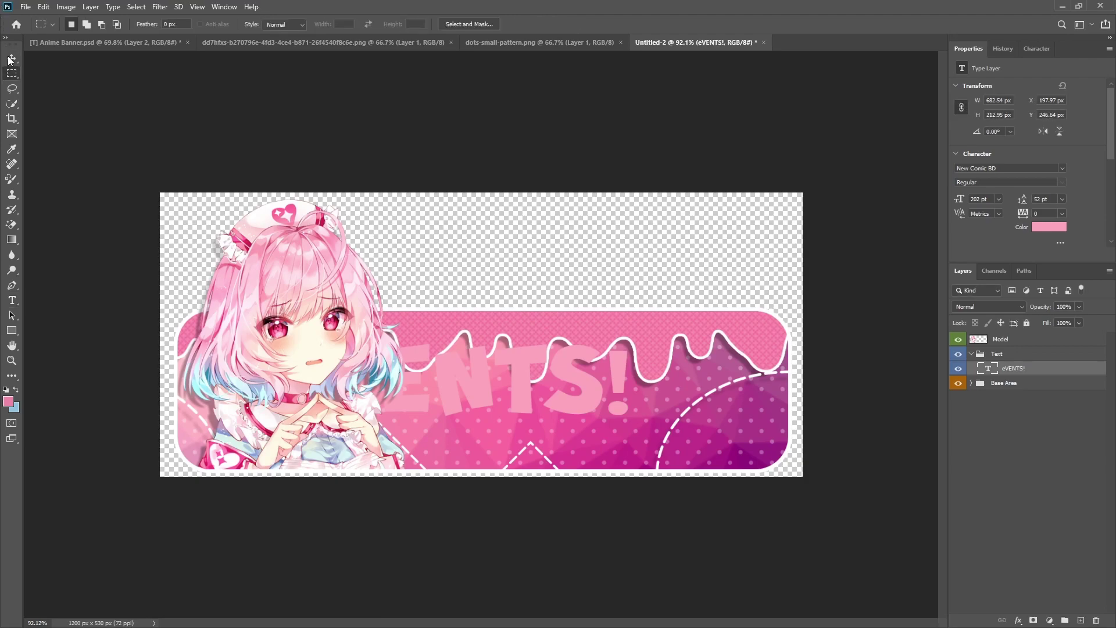
pyautogui.moveTo(484, 388); pyautogui.dragTo(626, 405)
# Give the Text group a white stroke and a drop shadow at 32% opacity
pyautogui.click(1010, 360)
pyautogui.rightClick(1009, 362)
pyautogui.click(918, 172)
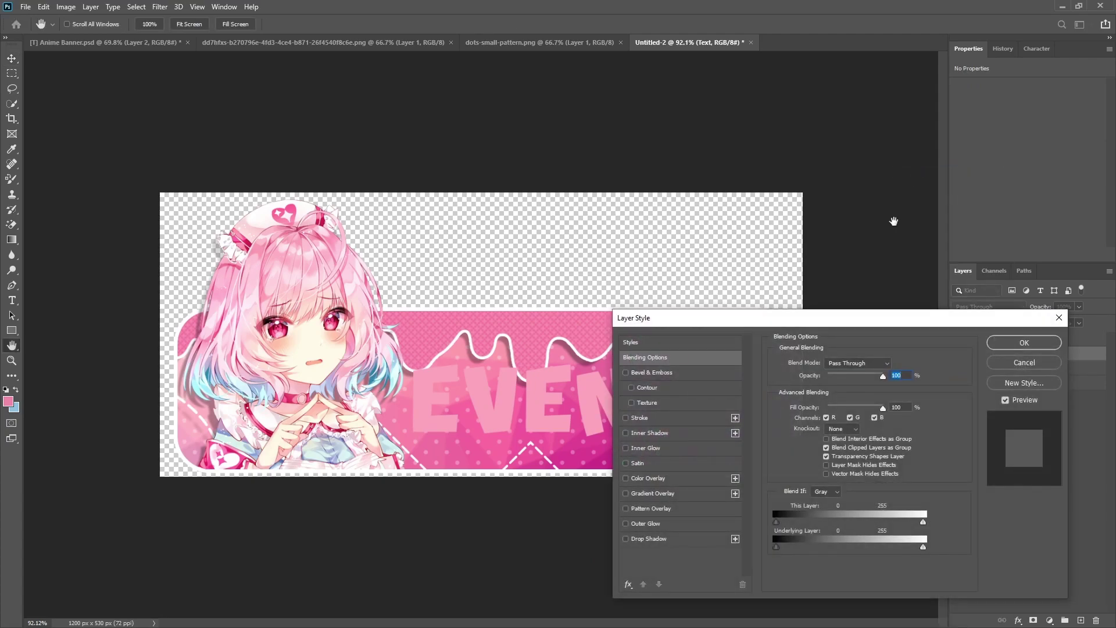
pyautogui.click(627, 417)
pyautogui.click(644, 419)
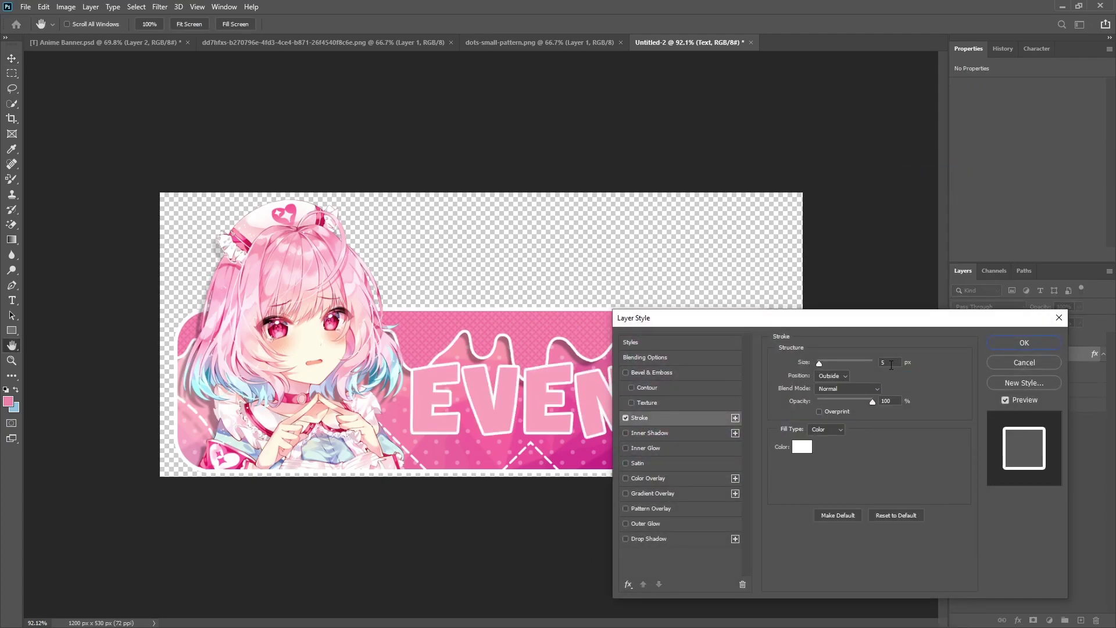
pyautogui.click(651, 539)
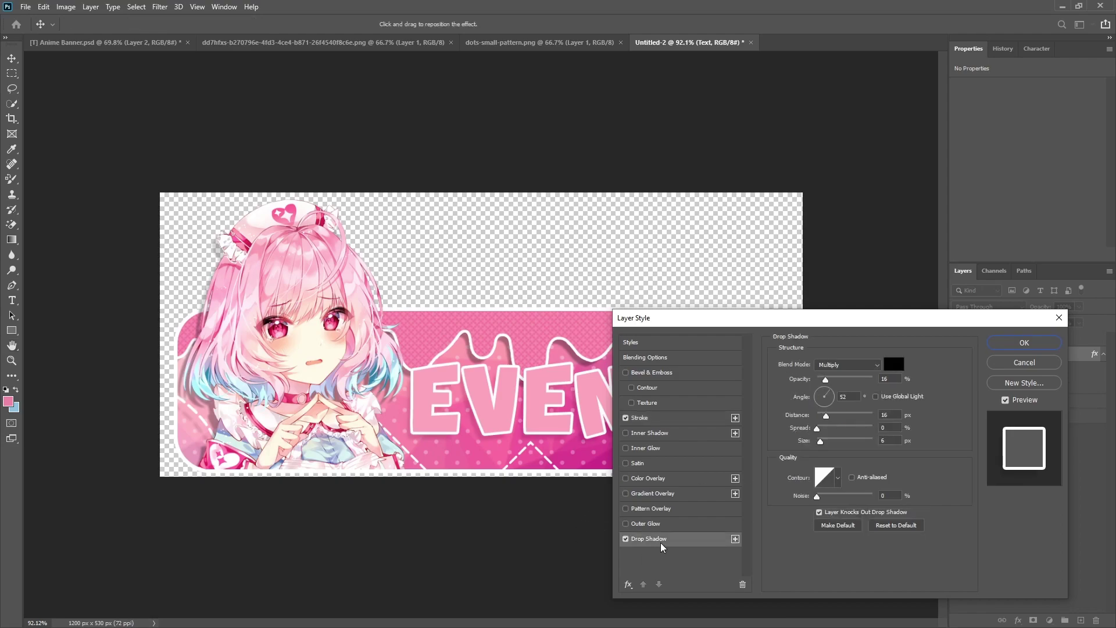
pyautogui.doubleClick(886, 379)
pyautogui.write('32')
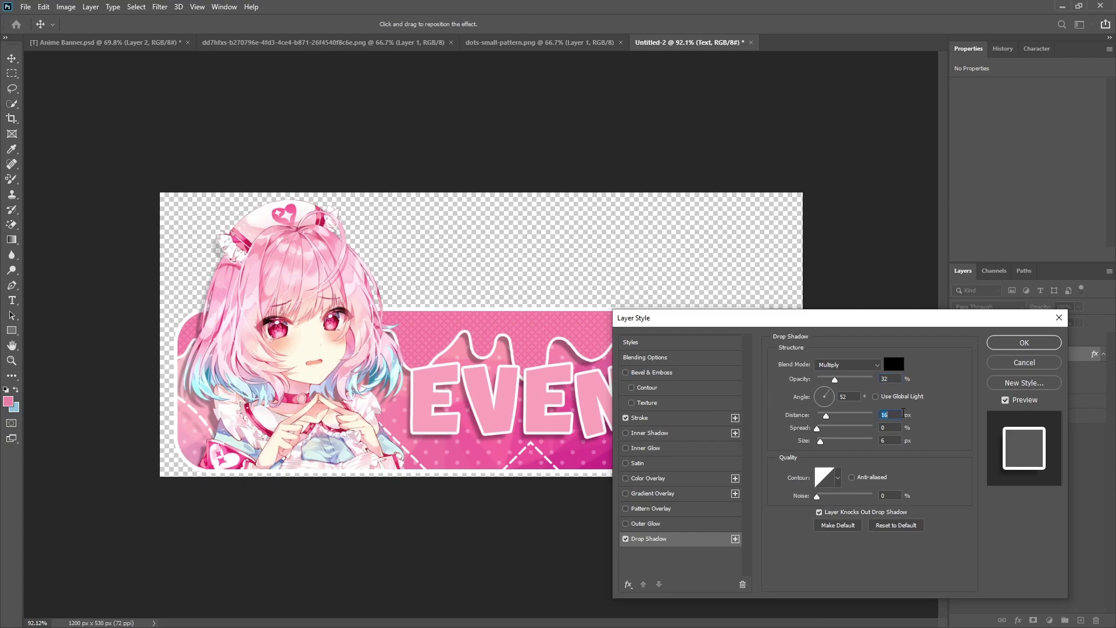
pyautogui.write('174')
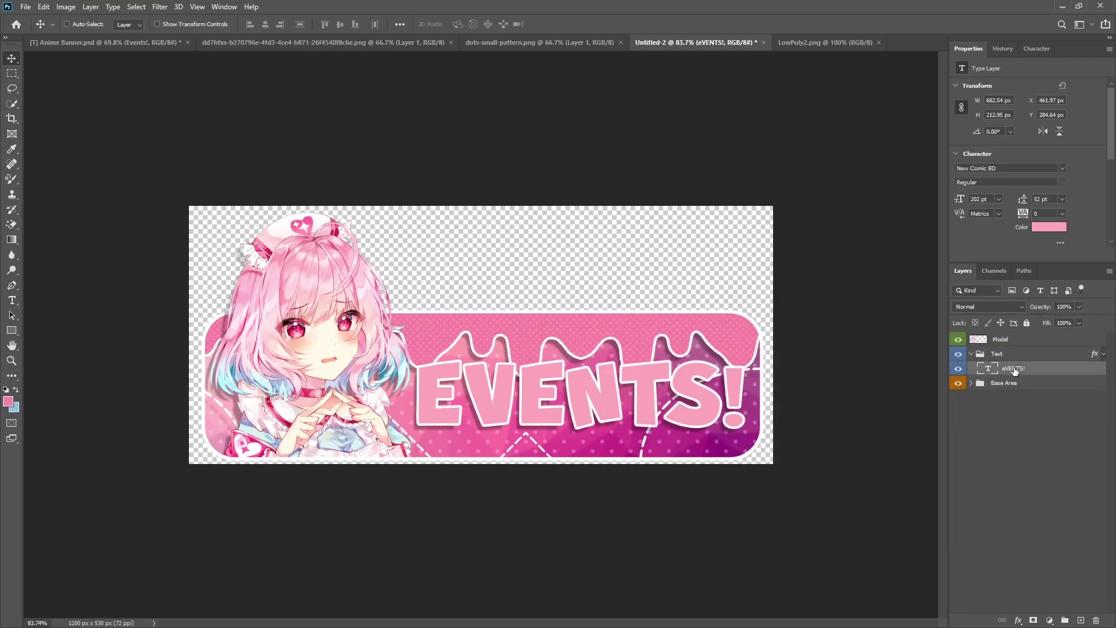
# Add a Gradient Overlay to EVENTS! with its left stop set to pink f990b9 sampled from the artwork
pyautogui.rightClick(1014, 372)
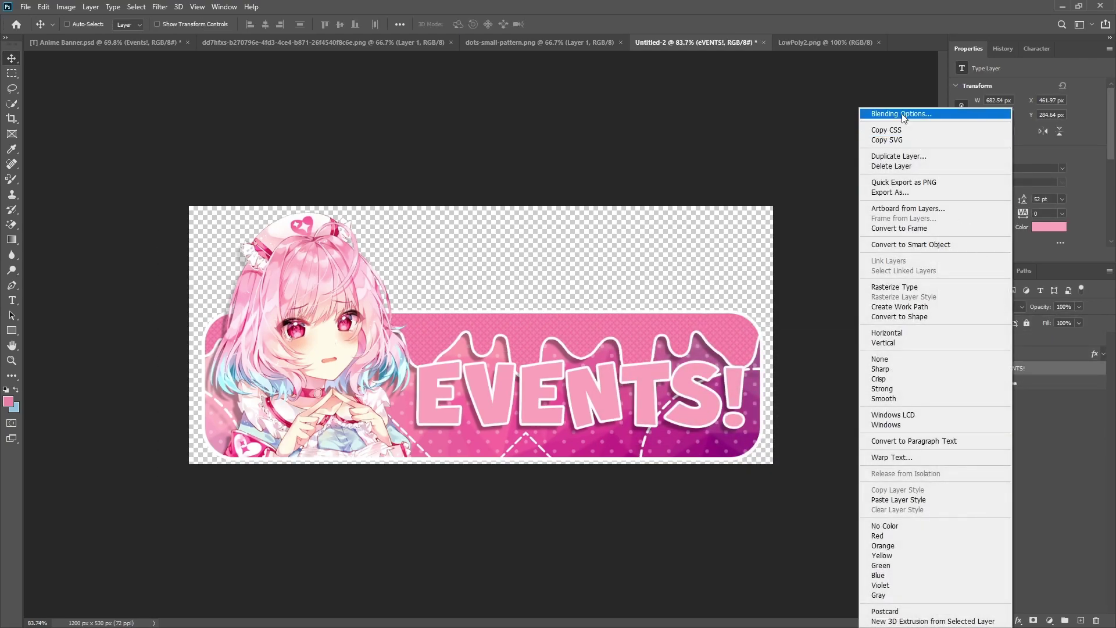
pyautogui.click(903, 114)
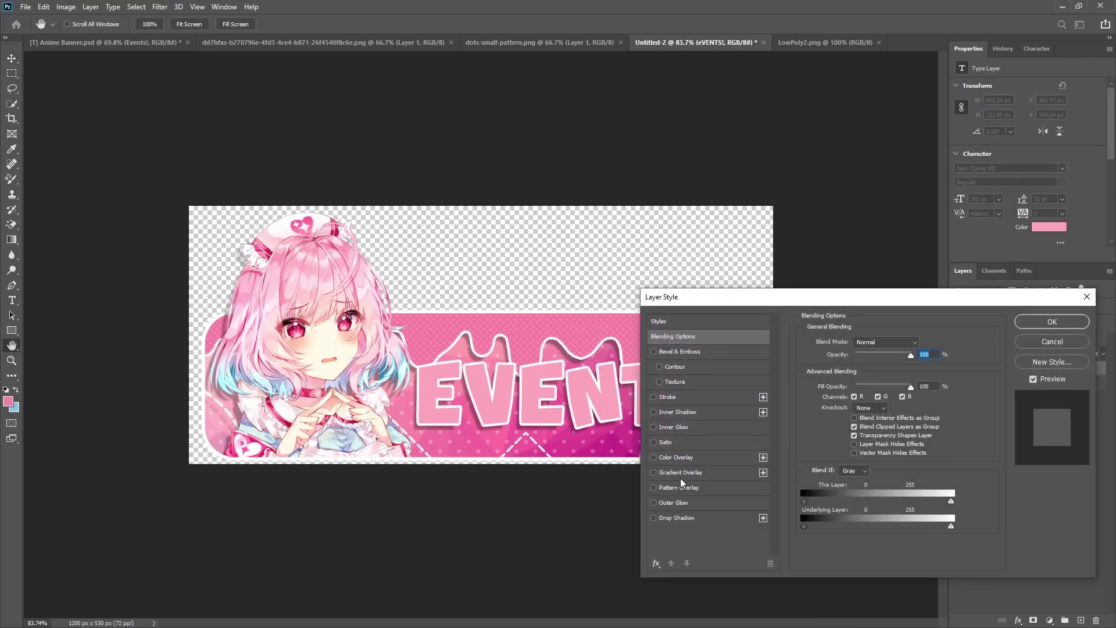
pyautogui.click(681, 472)
pyautogui.click(840, 375)
pyautogui.click(670, 484)
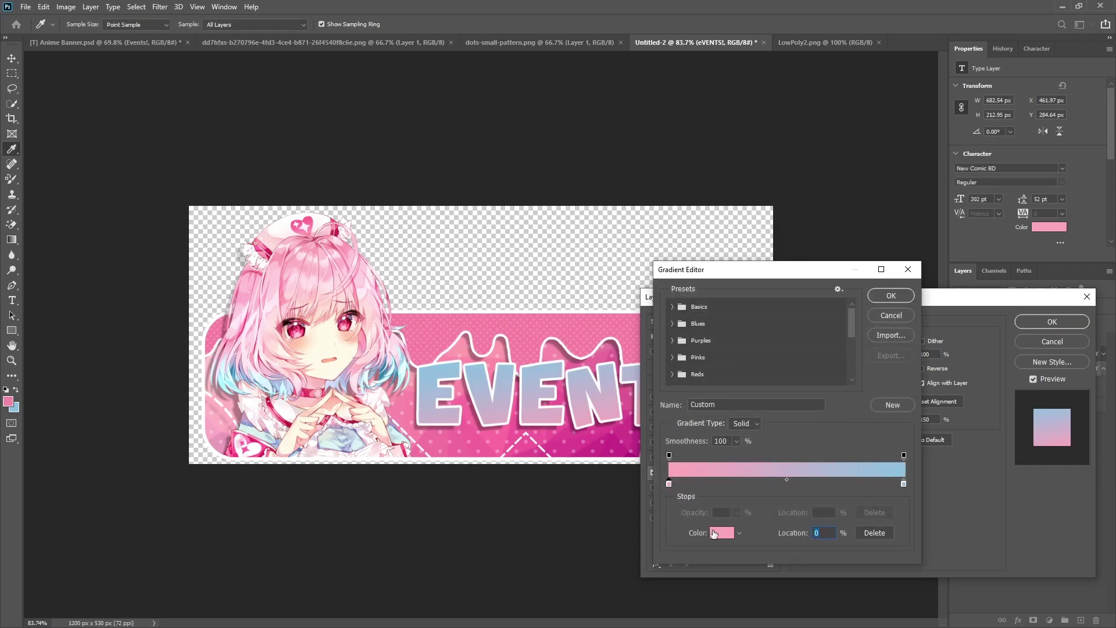
pyautogui.click(714, 533)
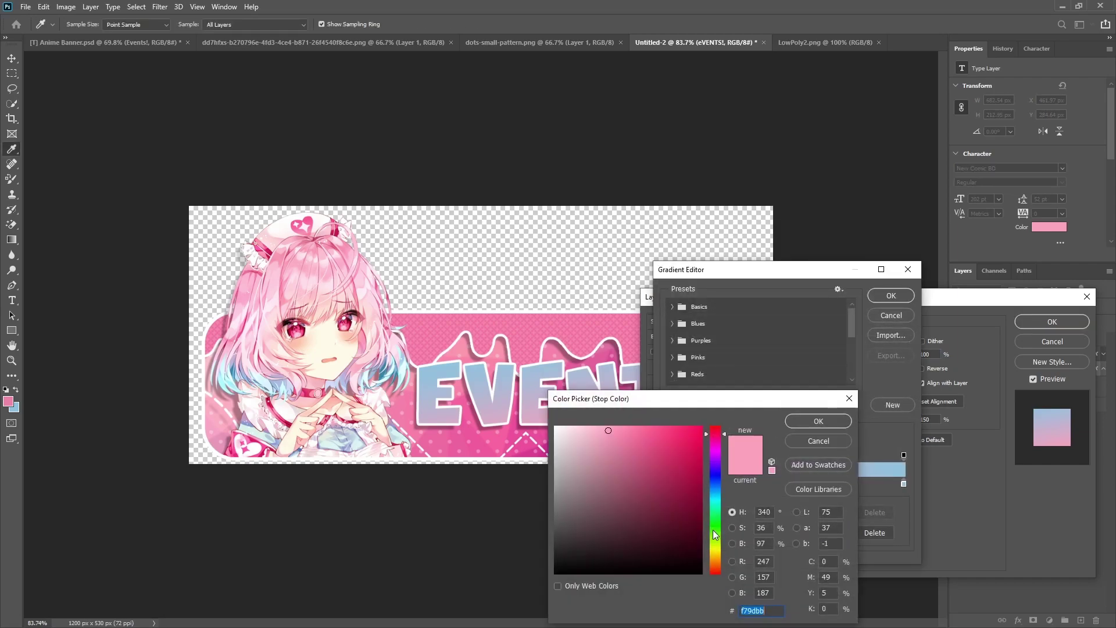
pyautogui.click(349, 269)
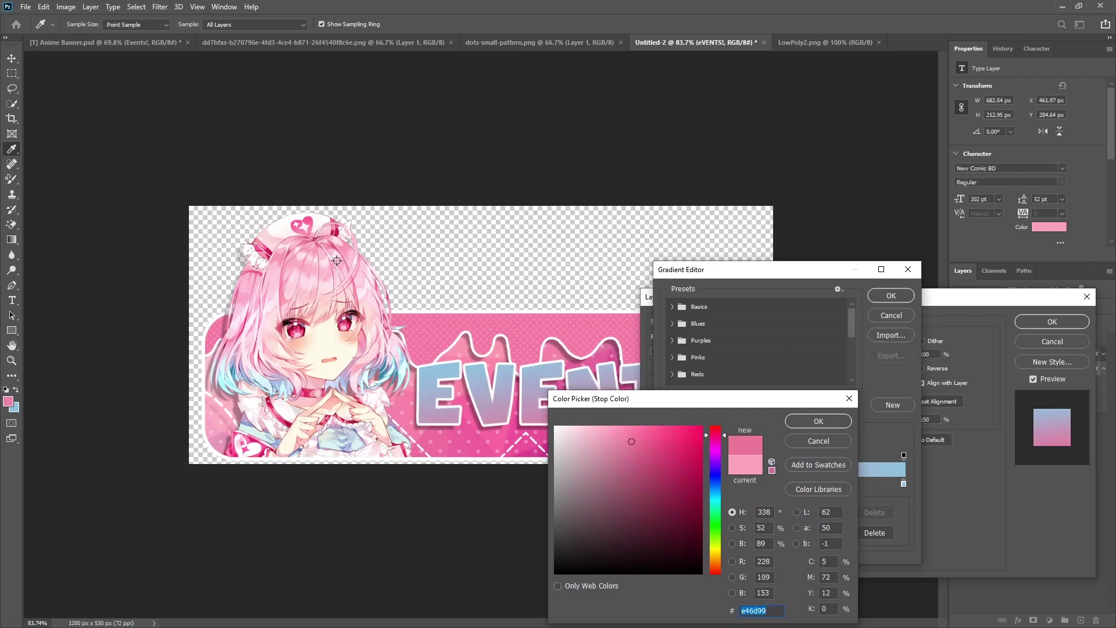
pyautogui.click(336, 261)
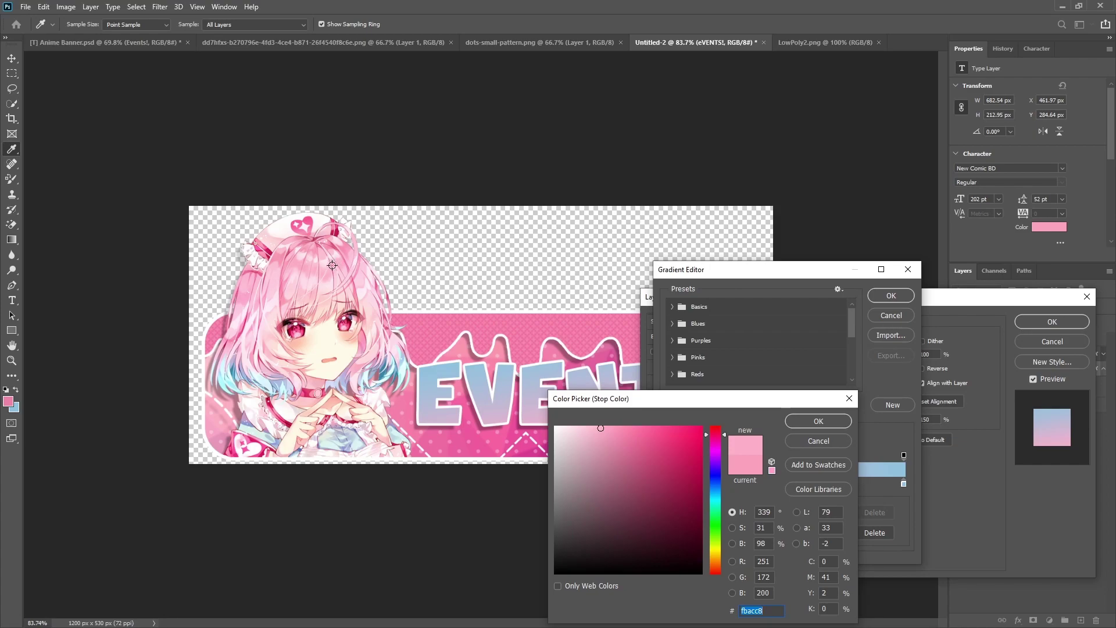
pyautogui.click(333, 263)
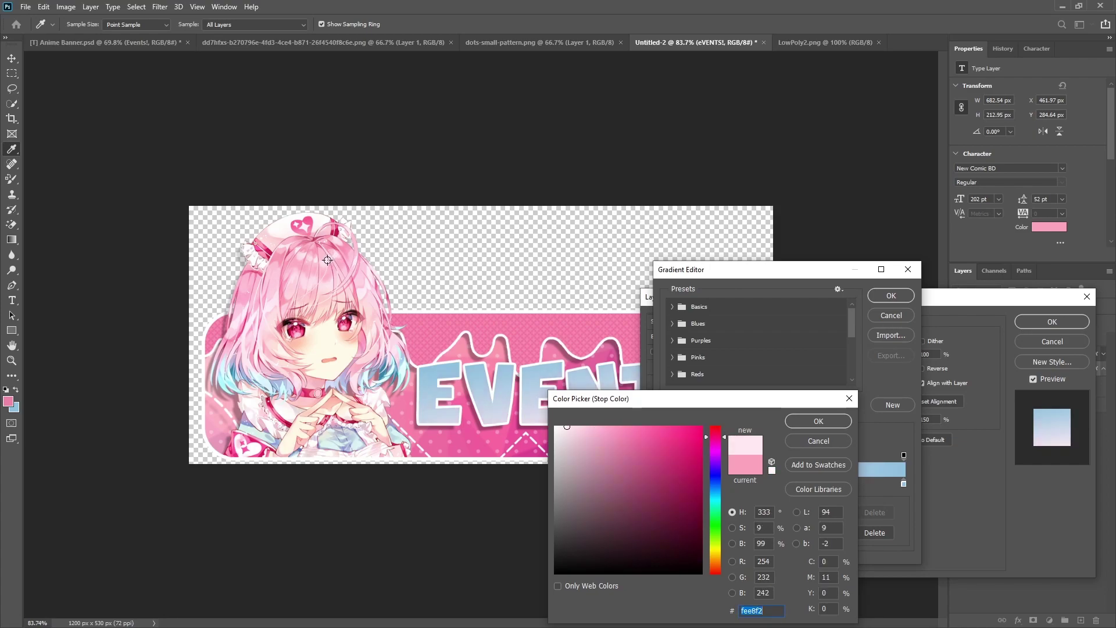
pyautogui.click(326, 265)
pyautogui.click(354, 268)
pyautogui.click(359, 277)
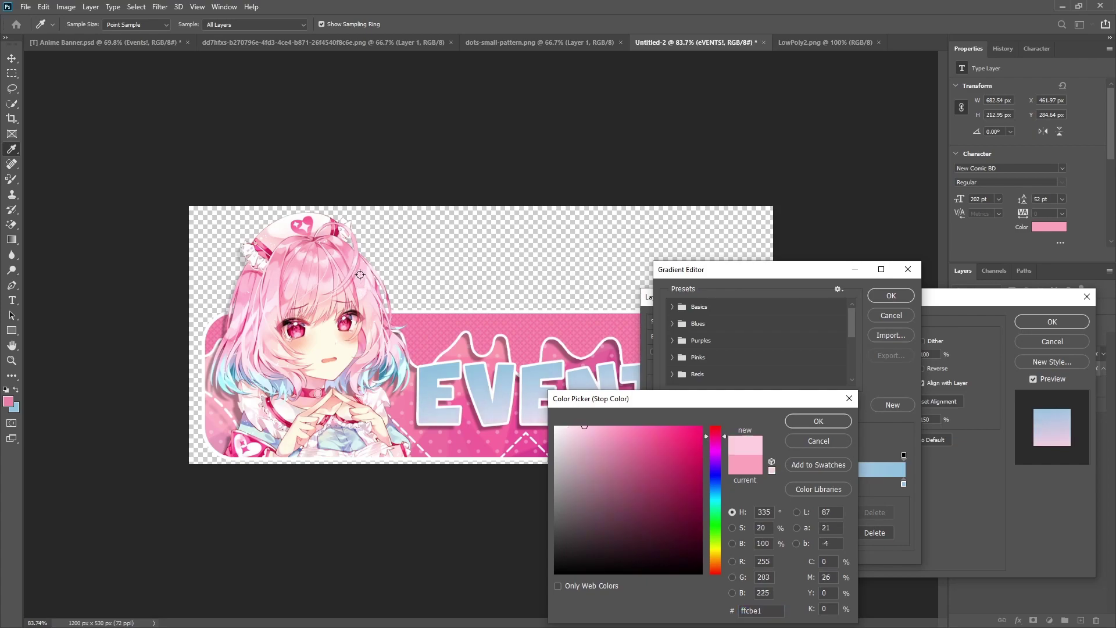
pyautogui.click(355, 271)
pyautogui.click(360, 261)
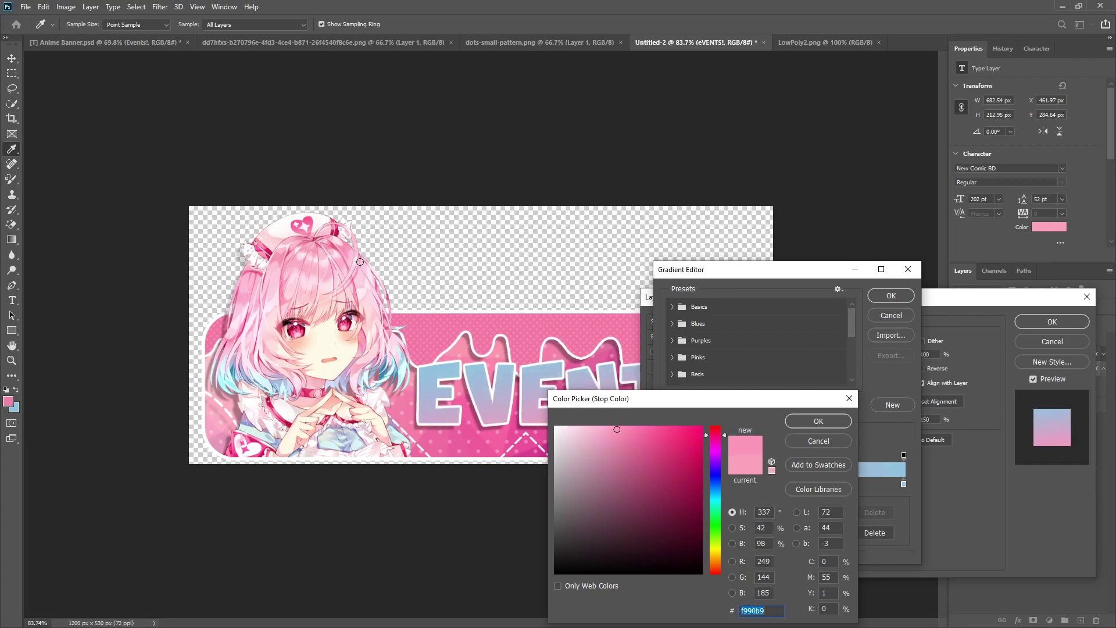
pyautogui.click(825, 420)
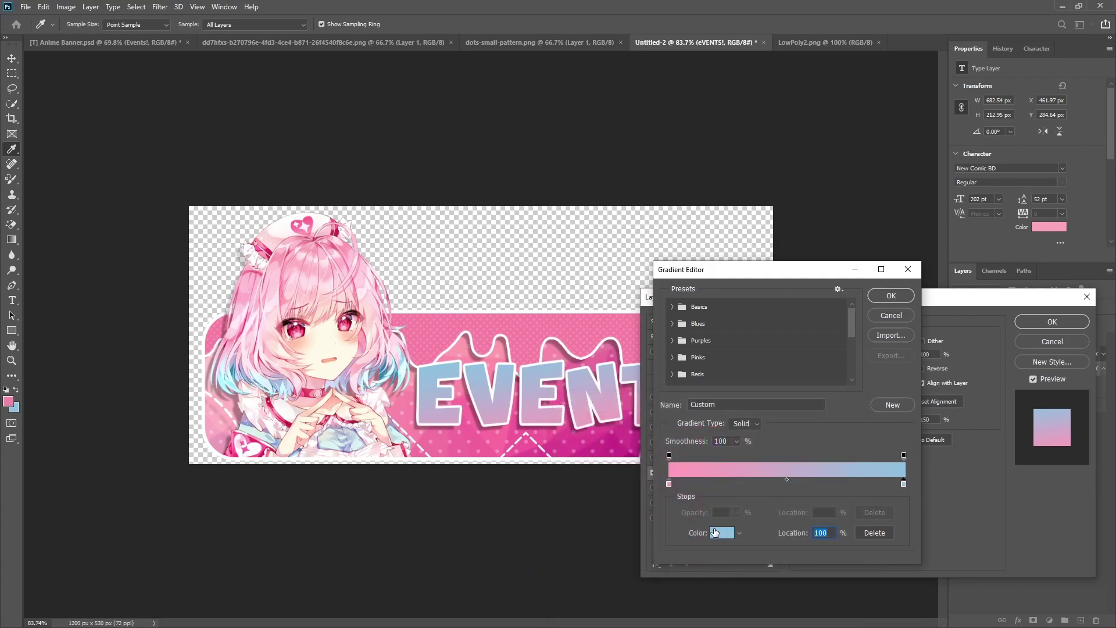
# Set the gradient's right stop to blue 84b7da sampled from the character's hair
pyautogui.click(715, 531)
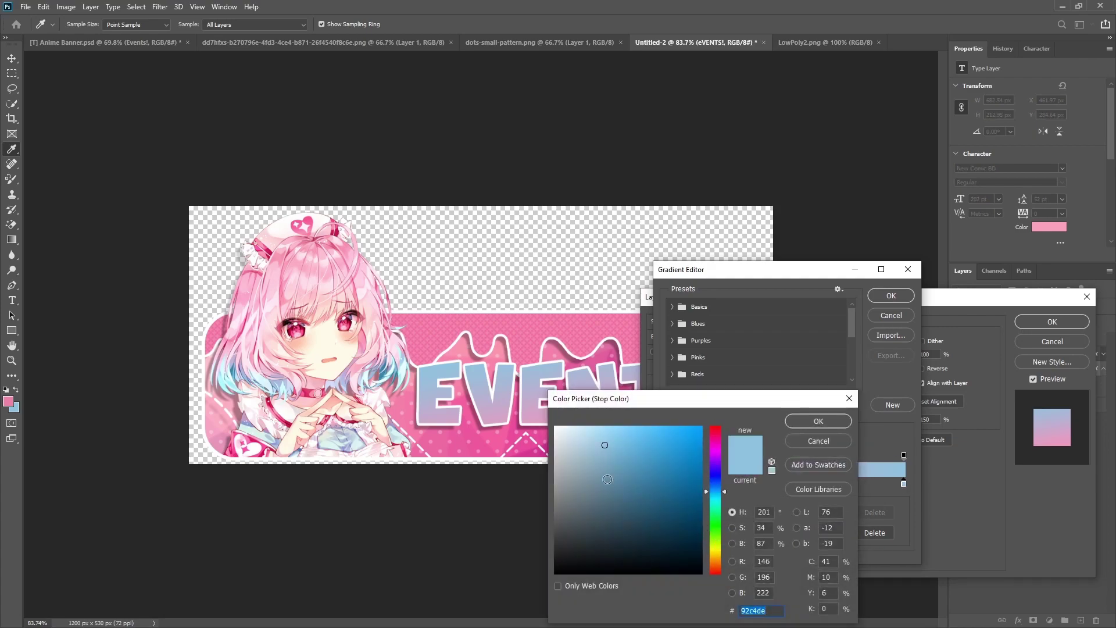
pyautogui.click(400, 377)
pyautogui.click(403, 382)
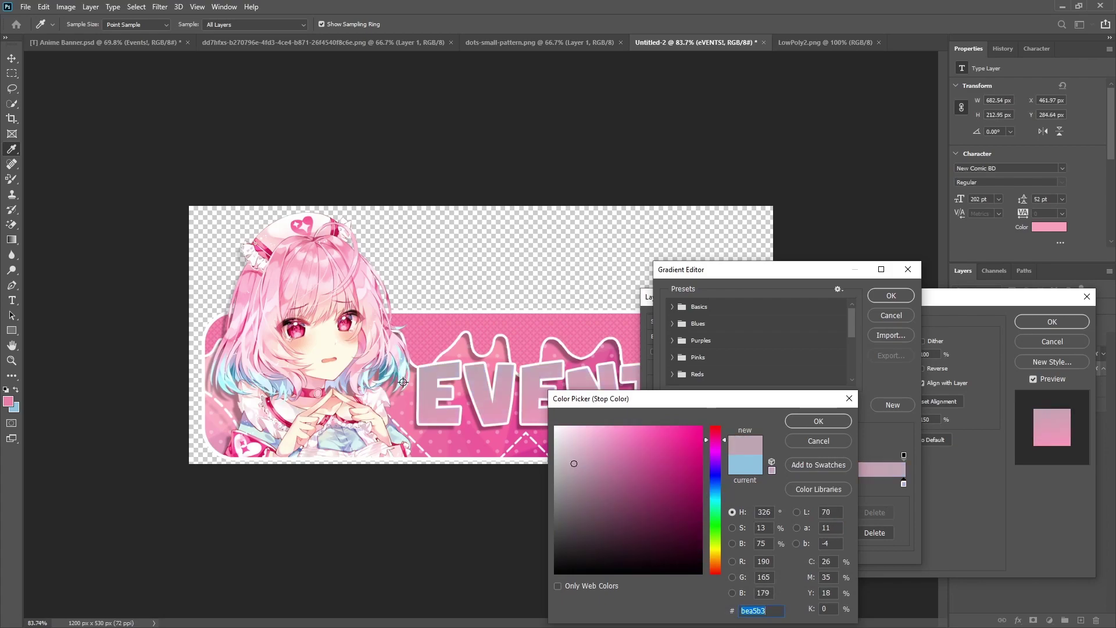
pyautogui.click(401, 373)
pyautogui.click(402, 364)
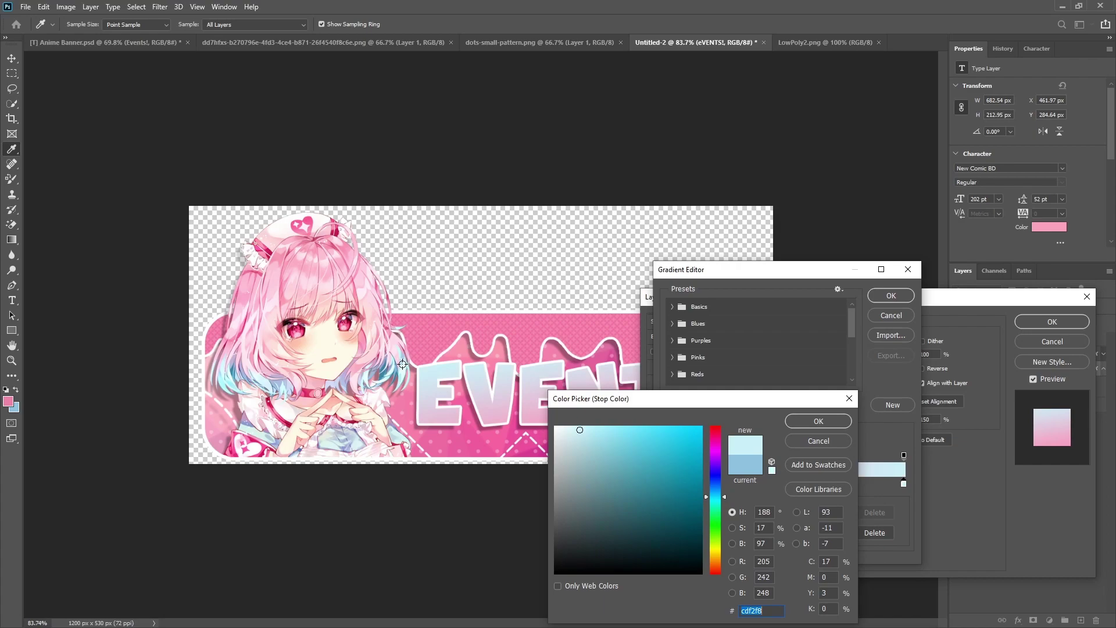
pyautogui.click(403, 364)
pyautogui.click(404, 357)
pyautogui.click(403, 362)
pyautogui.click(403, 370)
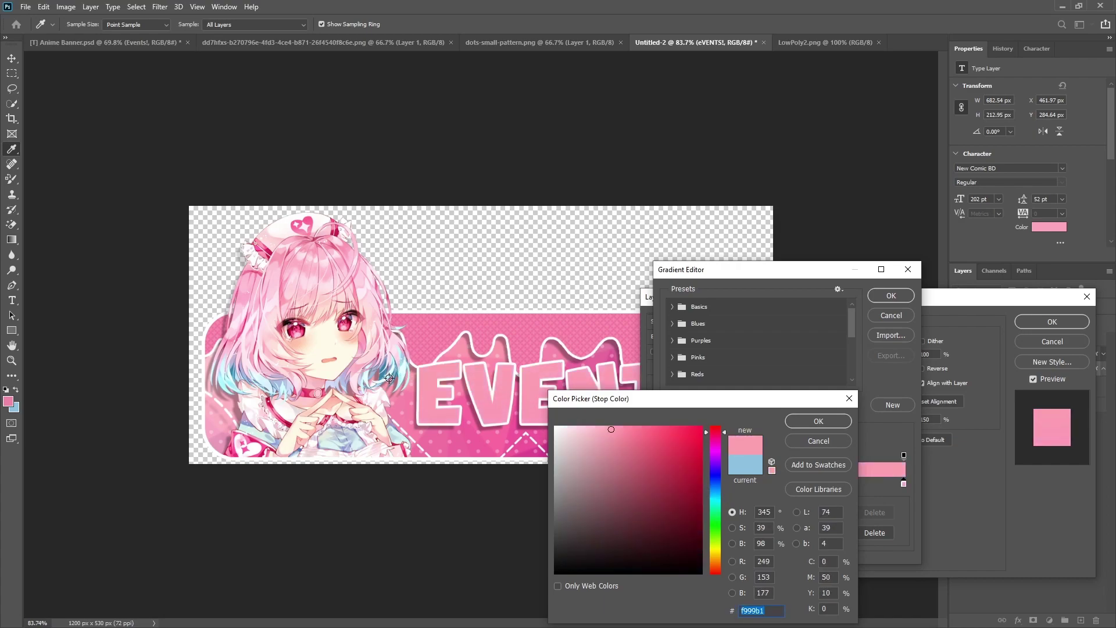
pyautogui.click(389, 377)
pyautogui.click(389, 370)
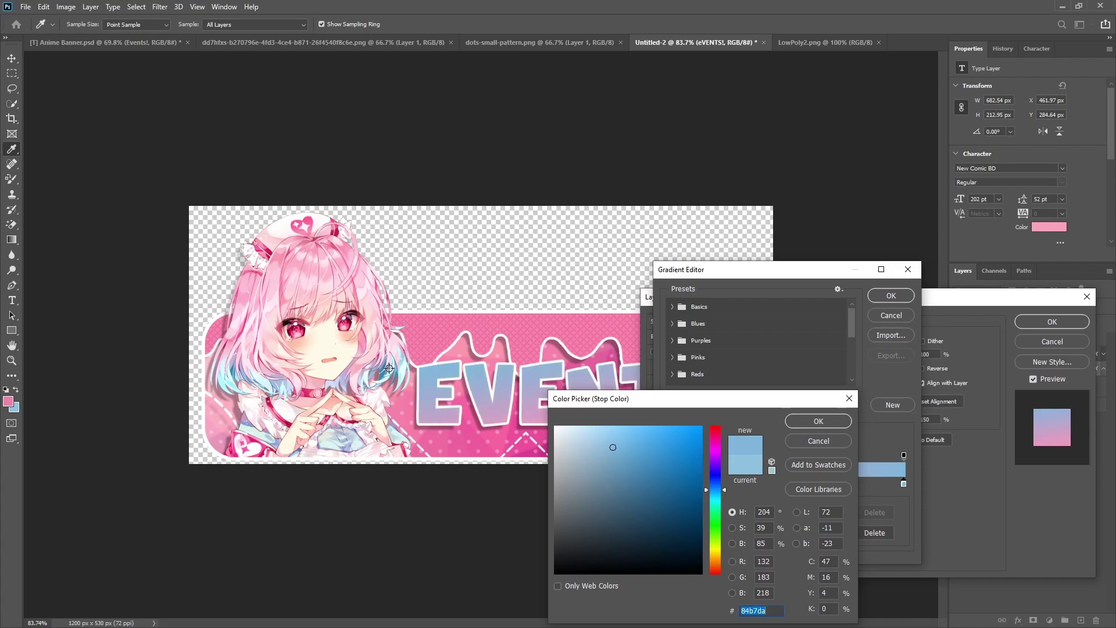
pyautogui.click(812, 424)
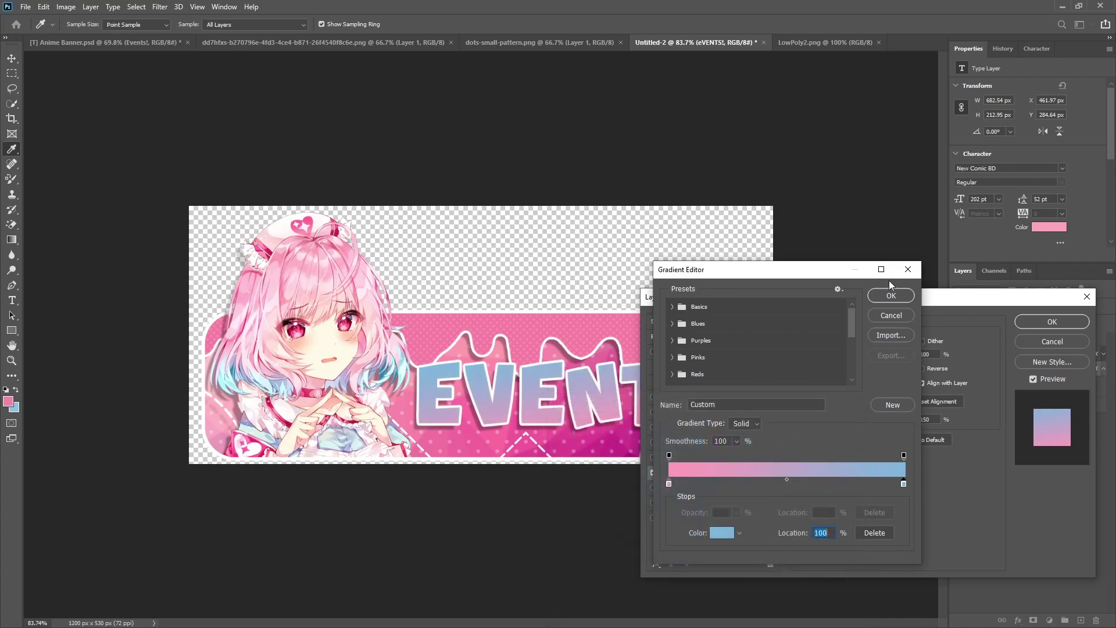
pyautogui.click(884, 295)
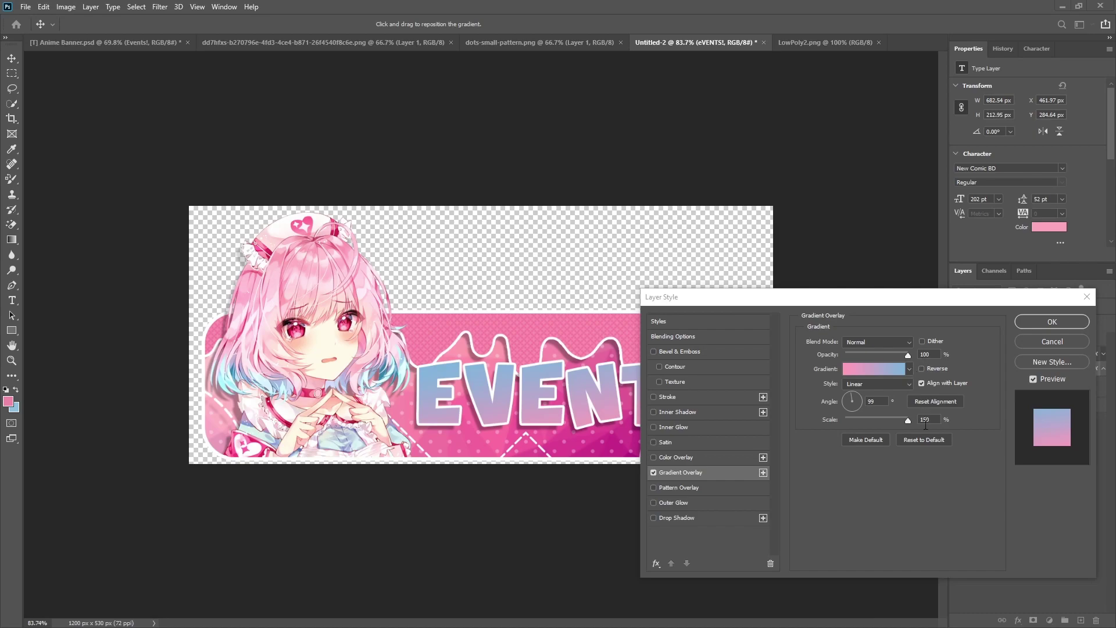
# Set the gradient overlay's scale to 65% and its angle to 90°
pyautogui.doubleClick(925, 419)
pyautogui.write('65')
pyautogui.doubleClick(885, 402)
pyautogui.write('9')
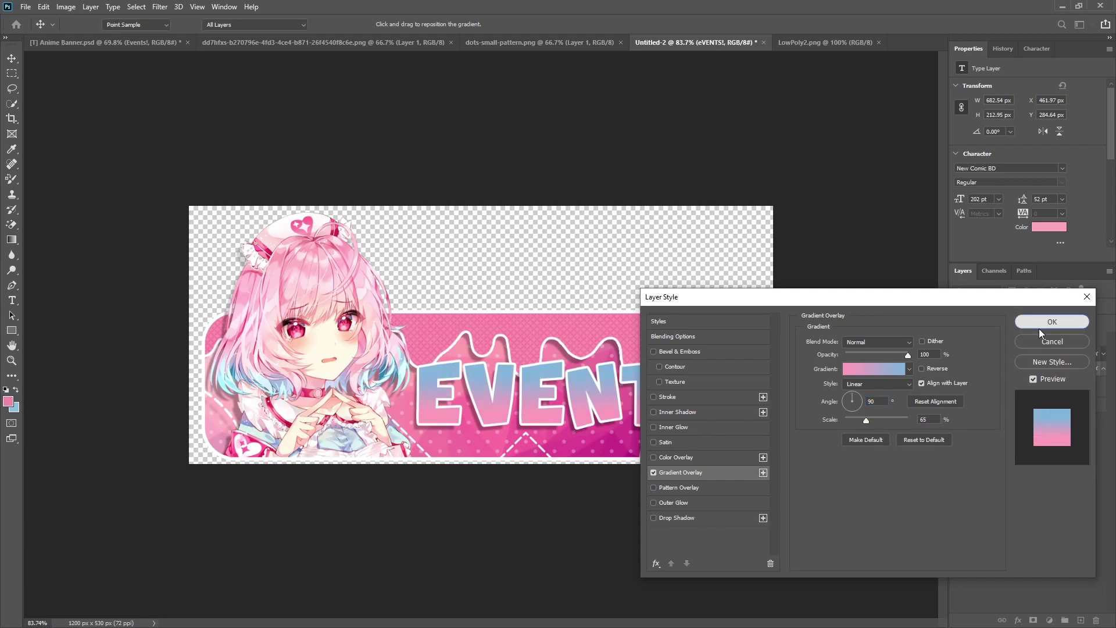
# Apply the overlay, duplicate the EVENTS! layer, hide the original, and rasterize the copy's style
pyautogui.click(1038, 329)
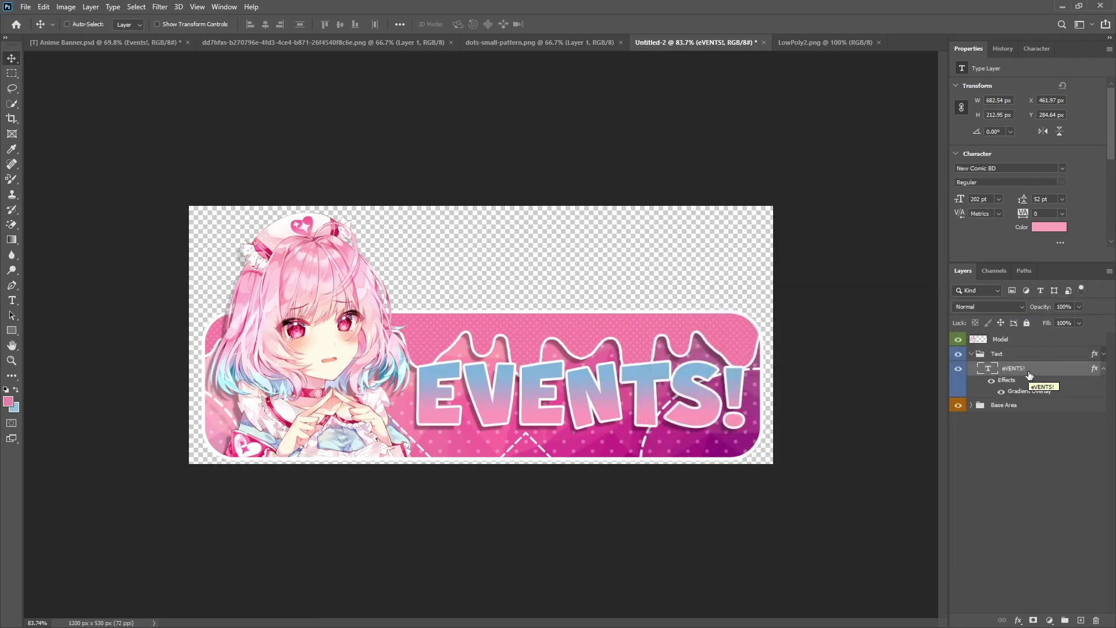
pyautogui.press('ctrl')
pyautogui.hotkey('ctrl', 'j')
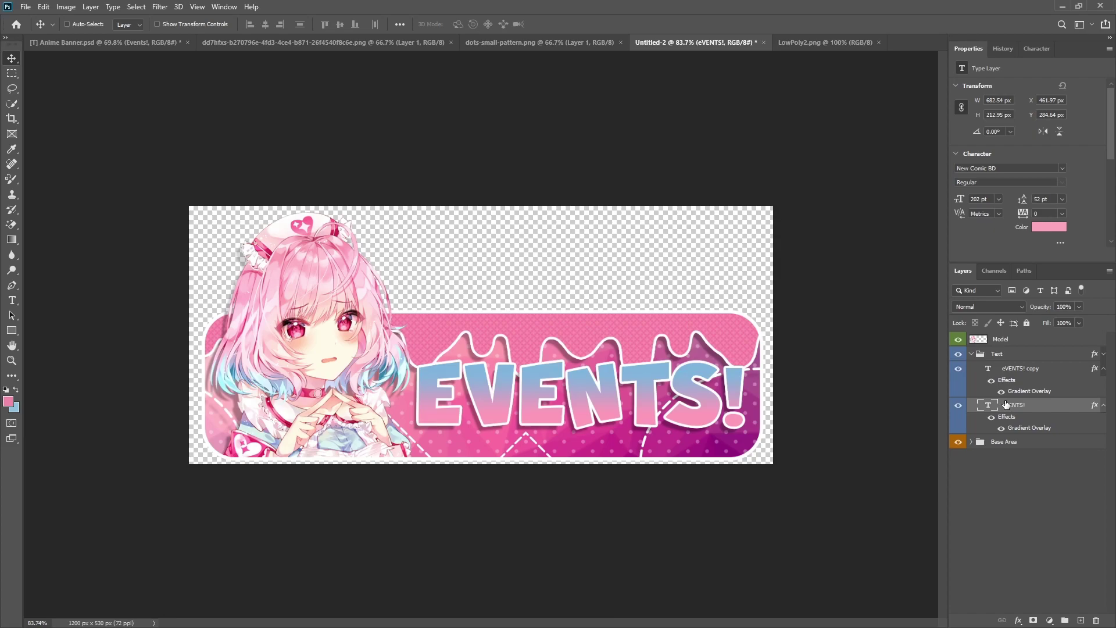
pyautogui.click(1103, 406)
pyautogui.click(959, 406)
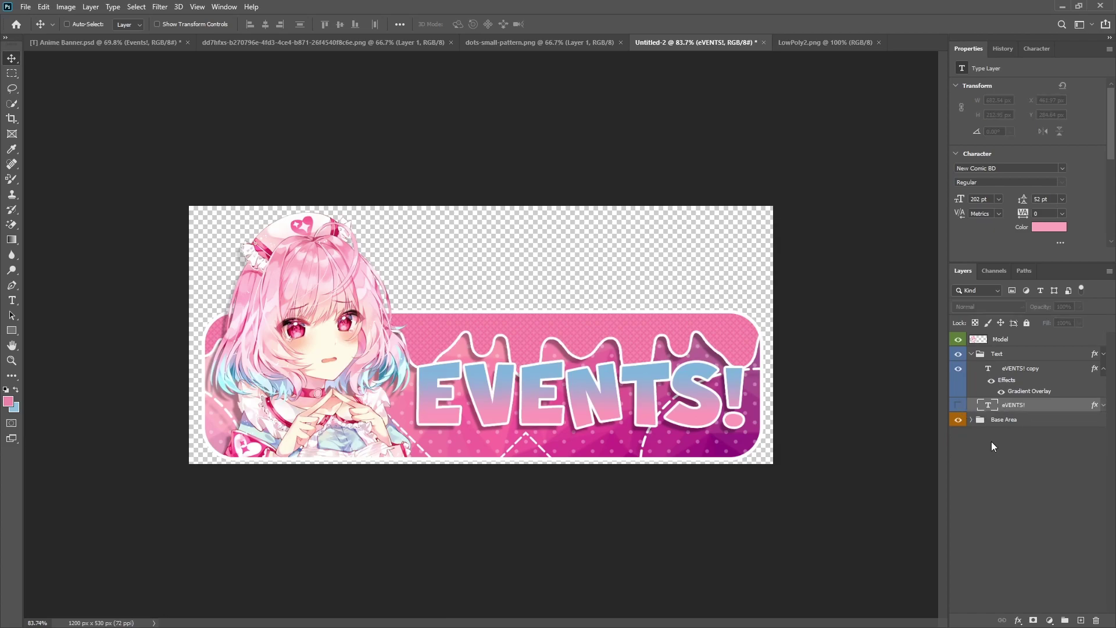
pyautogui.click(1030, 370)
pyautogui.rightClick(1030, 369)
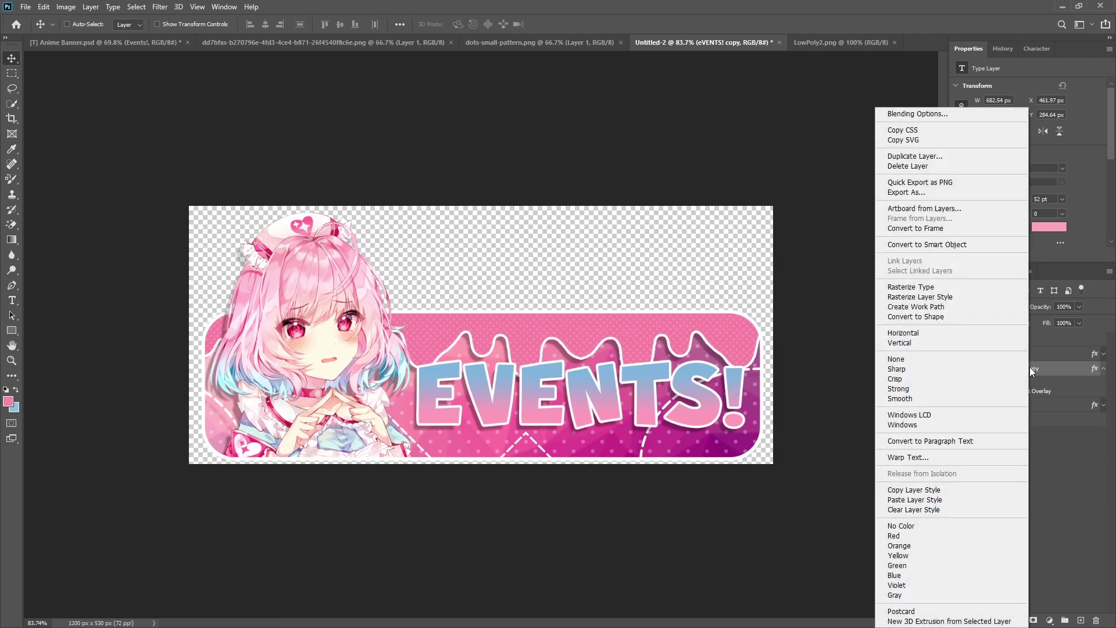
pyautogui.click(923, 297)
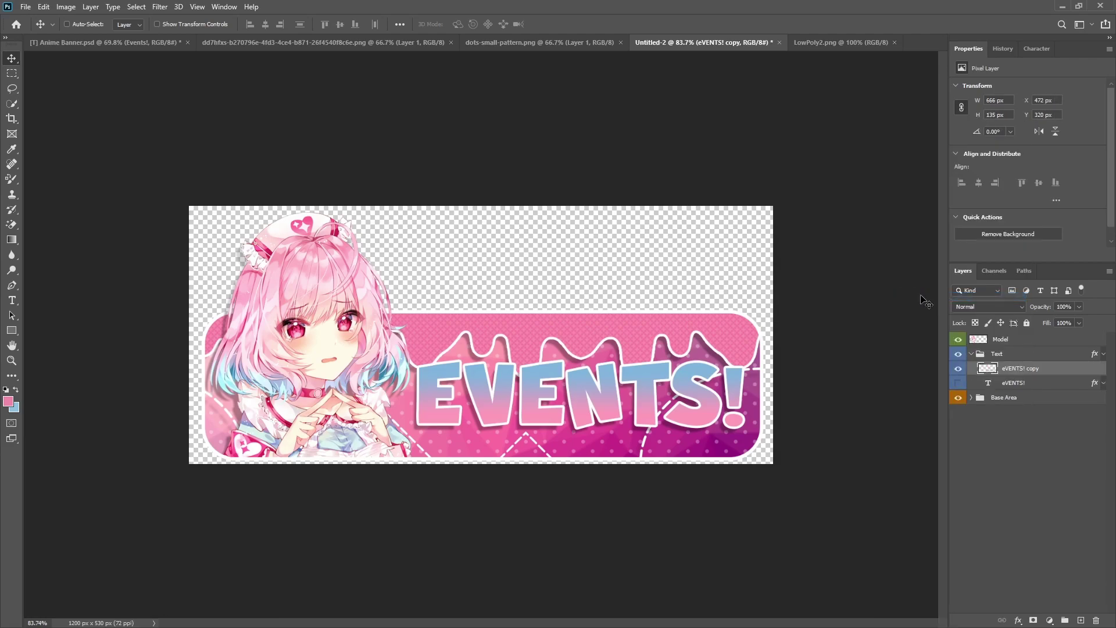
# Bring LowPoly2 into the banner as a Hard Light, 50% layer named oVERLAY, clipped to the text
pyautogui.click(818, 48)
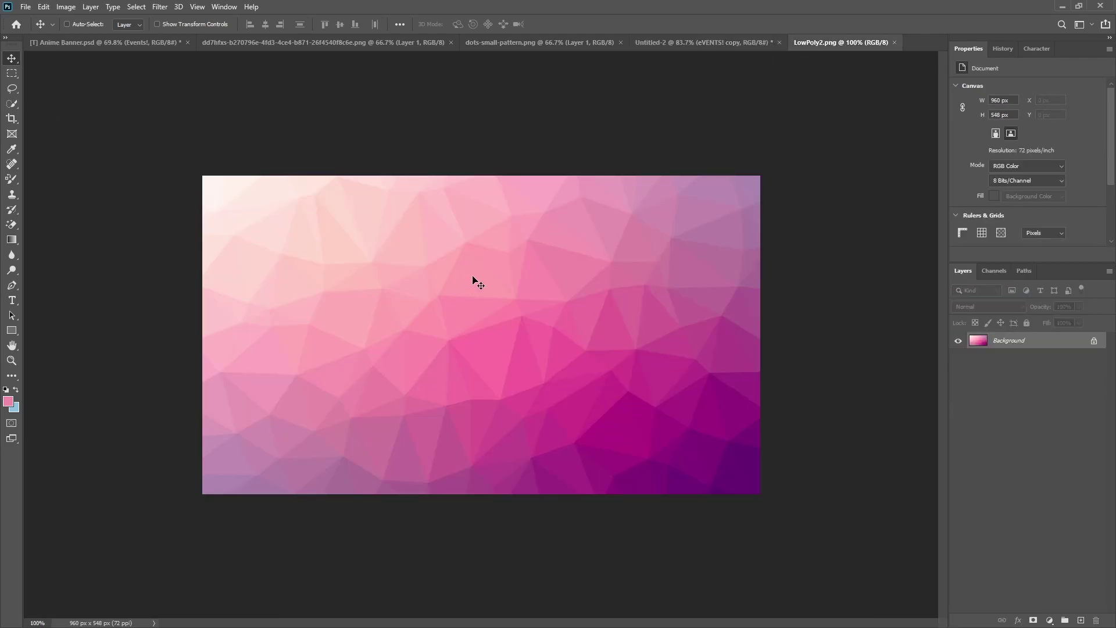
pyautogui.moveTo(680, 42); pyautogui.dragTo(605, 393)
pyautogui.click(995, 307)
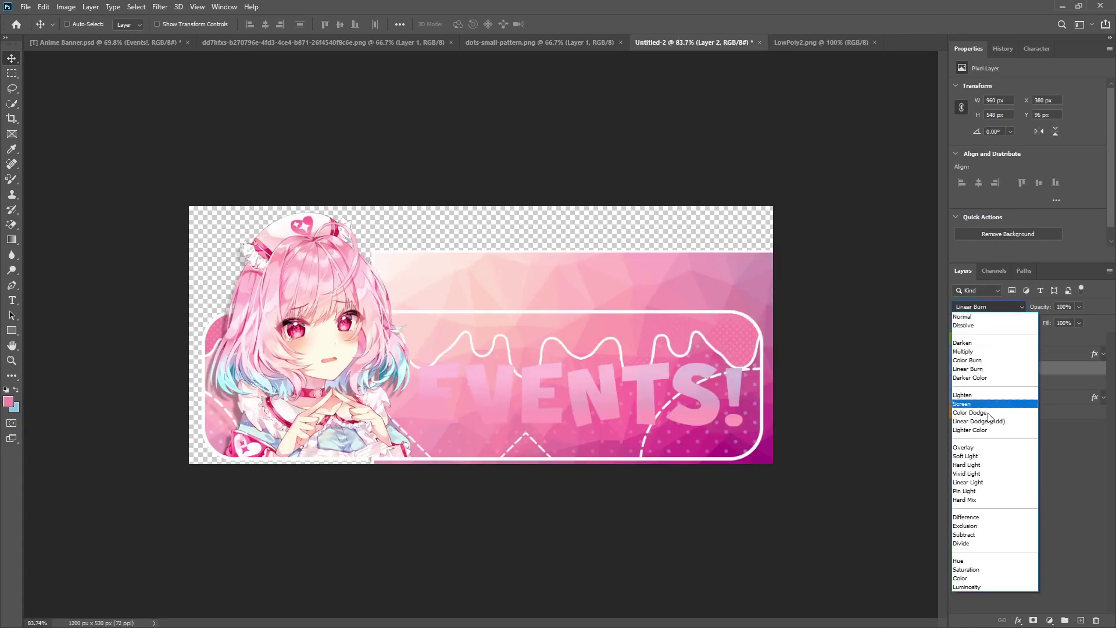
pyautogui.click(997, 459)
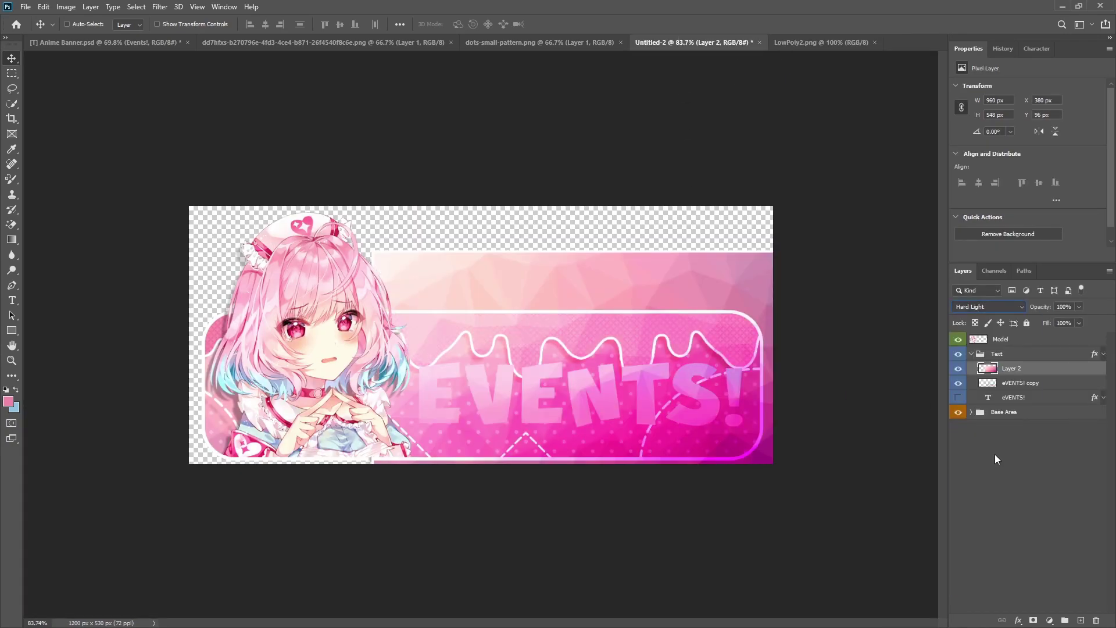
pyautogui.click(1068, 307)
pyautogui.write('50')
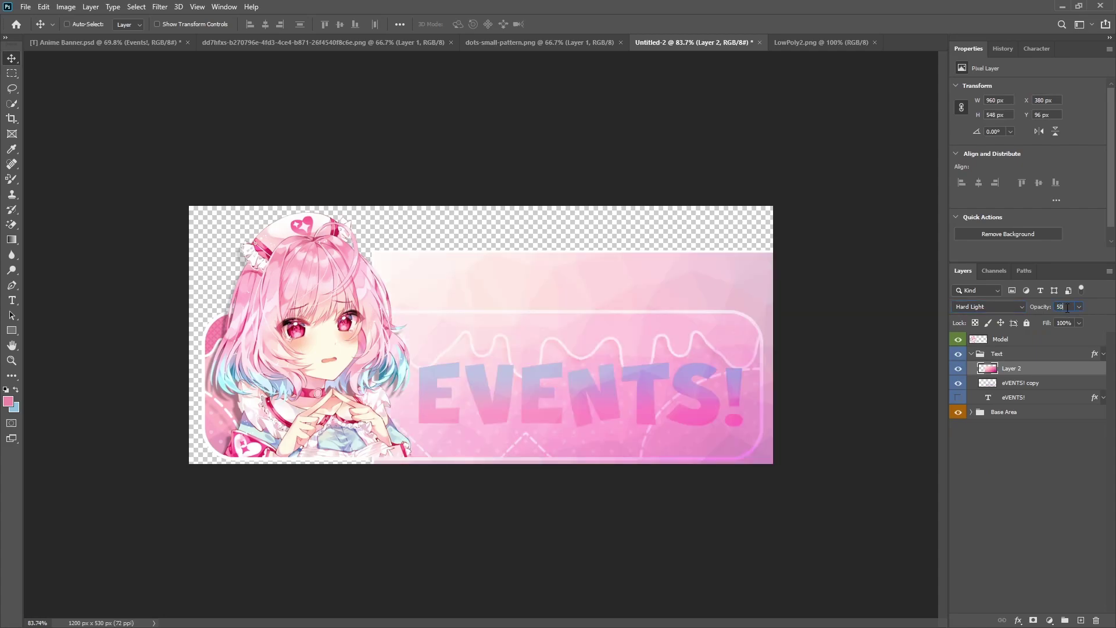
pyautogui.keyDown('alt'); pyautogui.click(1022, 375); pyautogui.keyUp('alt')
pyautogui.doubleClick(1022, 369)
pyautogui.write('oVERLAY')
pyautogui.press('Return')
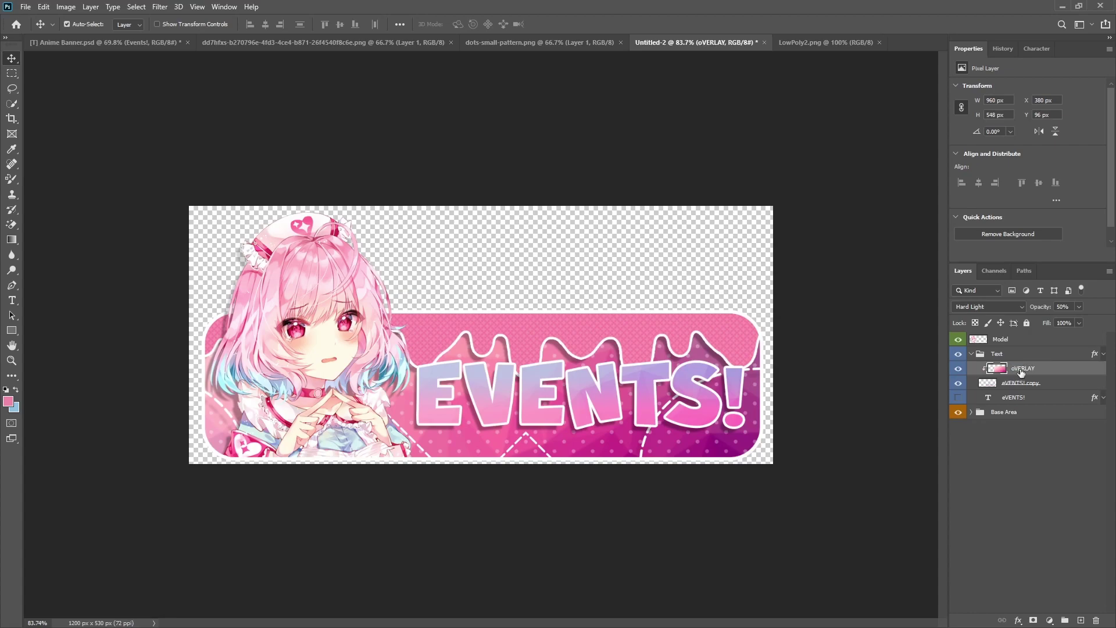
# Rotate the oVERLAY layer about 32°, stretch it taller and position it over the text
pyautogui.hotkey('ctrl', 't')
pyautogui.moveTo(363, 223); pyautogui.dragTo(524, 154)
pyautogui.moveTo(581, 372); pyautogui.dragTo(593, 418)
pyautogui.moveTo(546, 173); pyautogui.dragTo(536, 138)
pyautogui.moveTo(578, 369); pyautogui.dragTo(578, 376)
pyautogui.moveTo(622, 205); pyautogui.dragTo(581, 204)
pyautogui.moveTo(644, 434); pyautogui.dragTo(643, 434)
pyautogui.moveTo(653, 475); pyautogui.dragTo(652, 464)
pyautogui.click(573, 24)
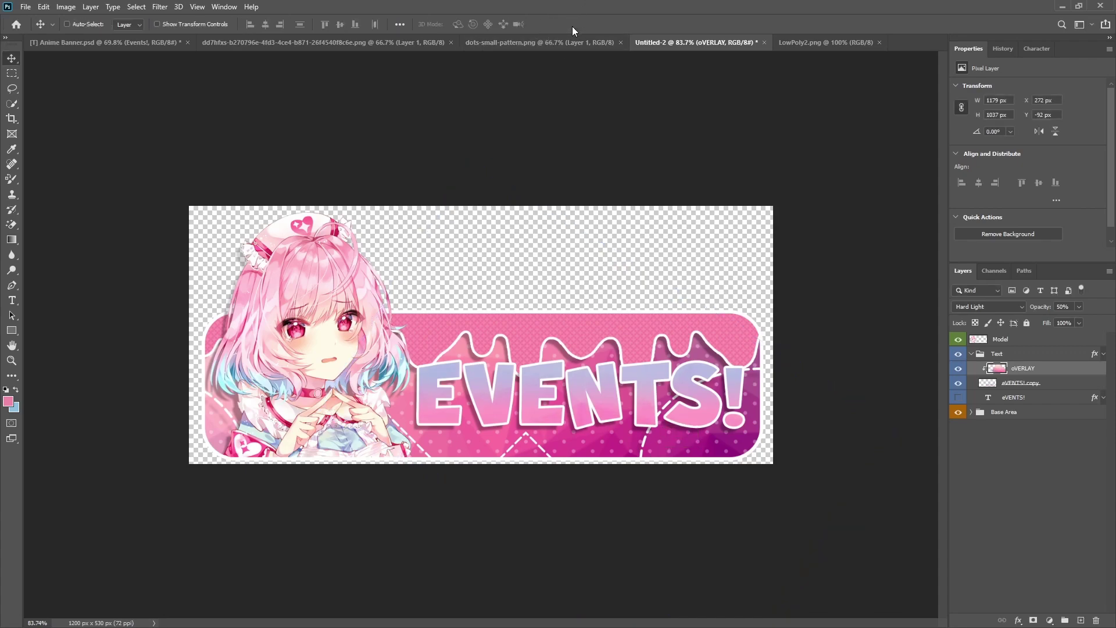
# Add a new empty layer below the Base Area group, group it, and label the group Violet
pyautogui.click(1032, 400)
pyautogui.click(972, 354)
pyautogui.click(1051, 501)
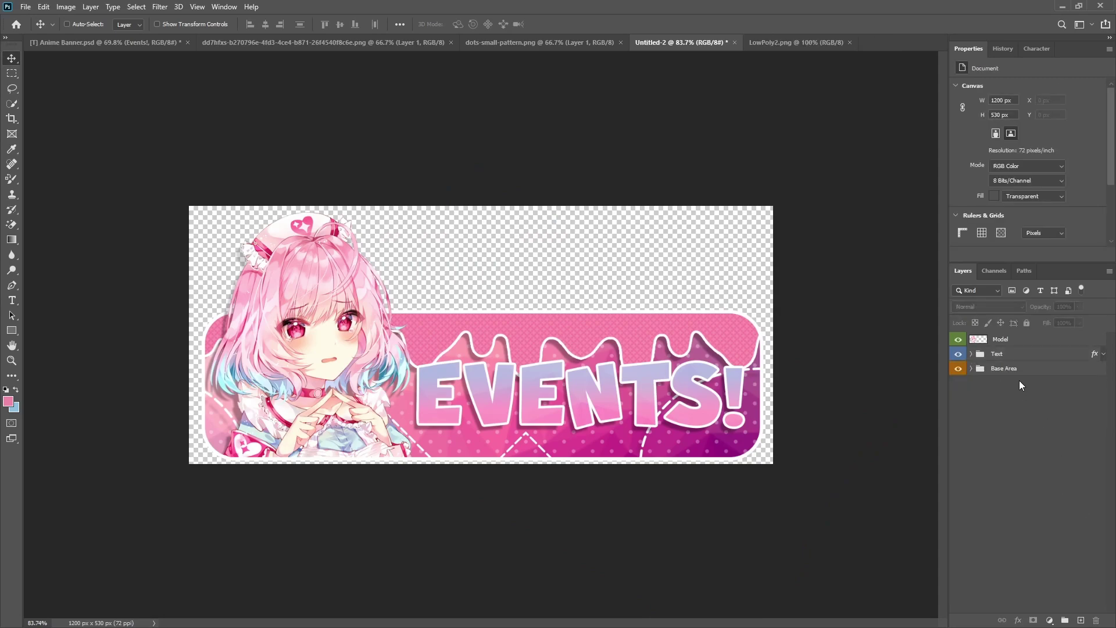
pyautogui.click(1081, 620)
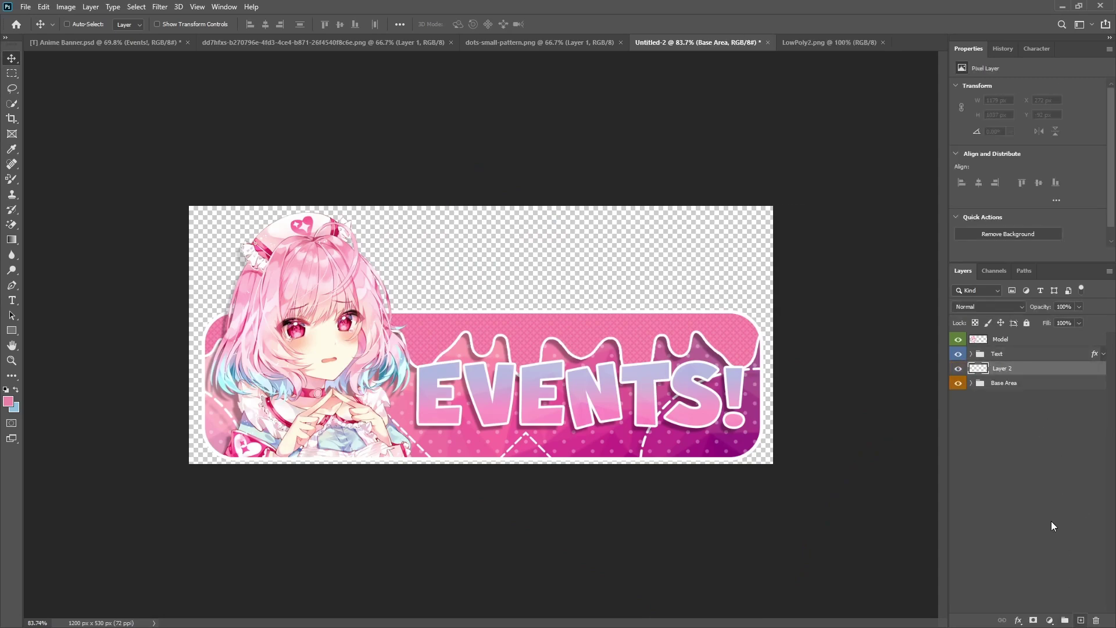
pyautogui.moveTo(1011, 371); pyautogui.dragTo(1013, 419)
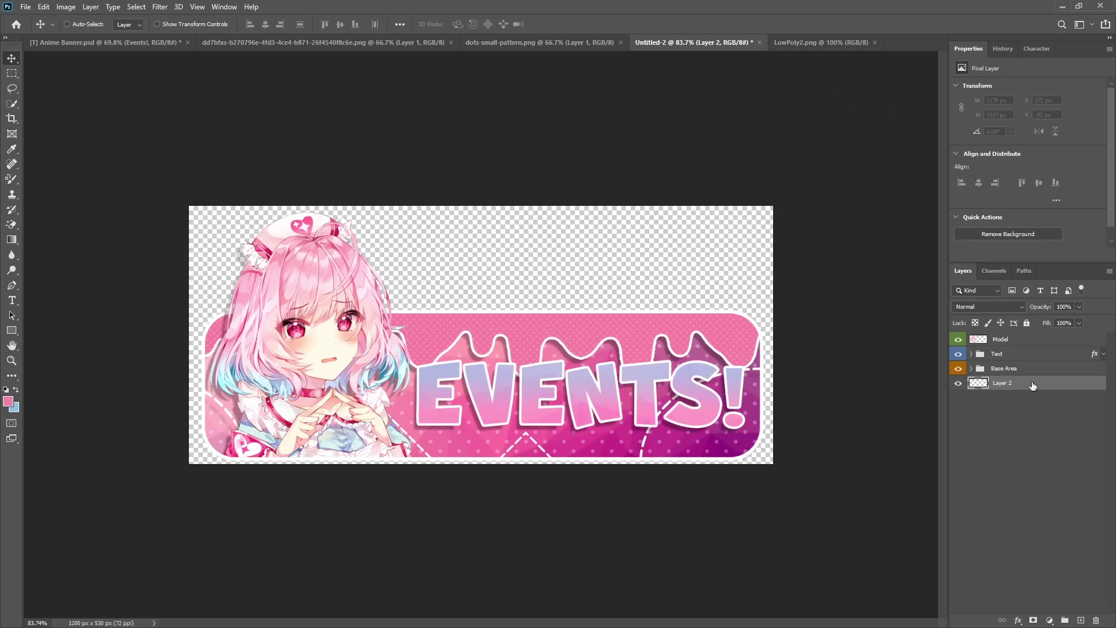
pyautogui.hotkey('ctrl', 'g')
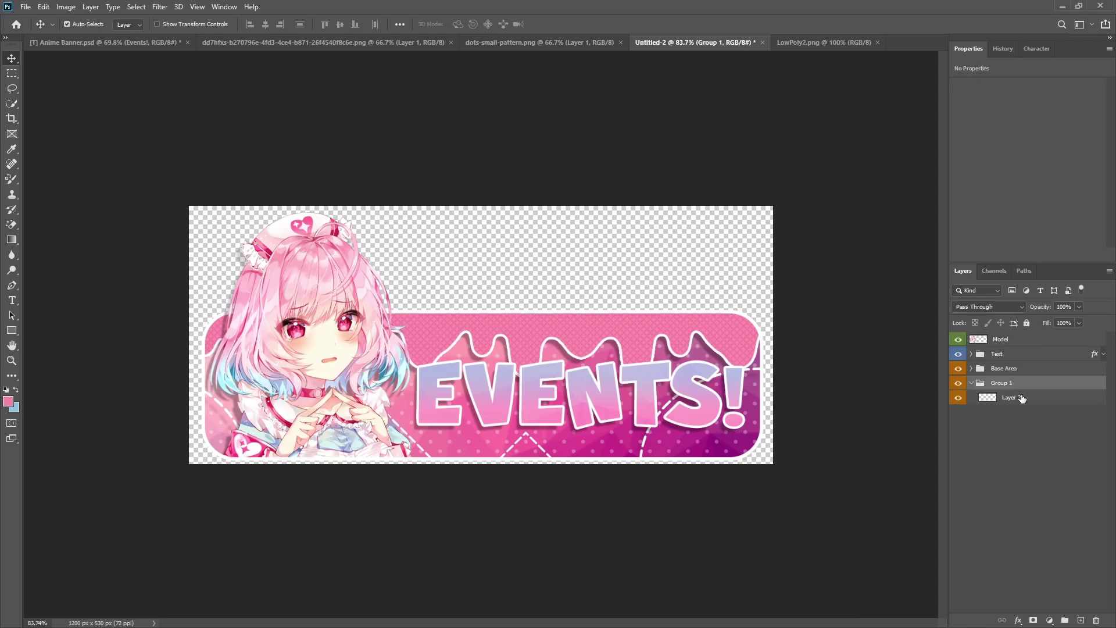
pyautogui.rightClick(959, 383)
pyautogui.click(997, 478)
# Draw a black, stroke-free rounded rectangle bar above the banner
pyautogui.click(1014, 401)
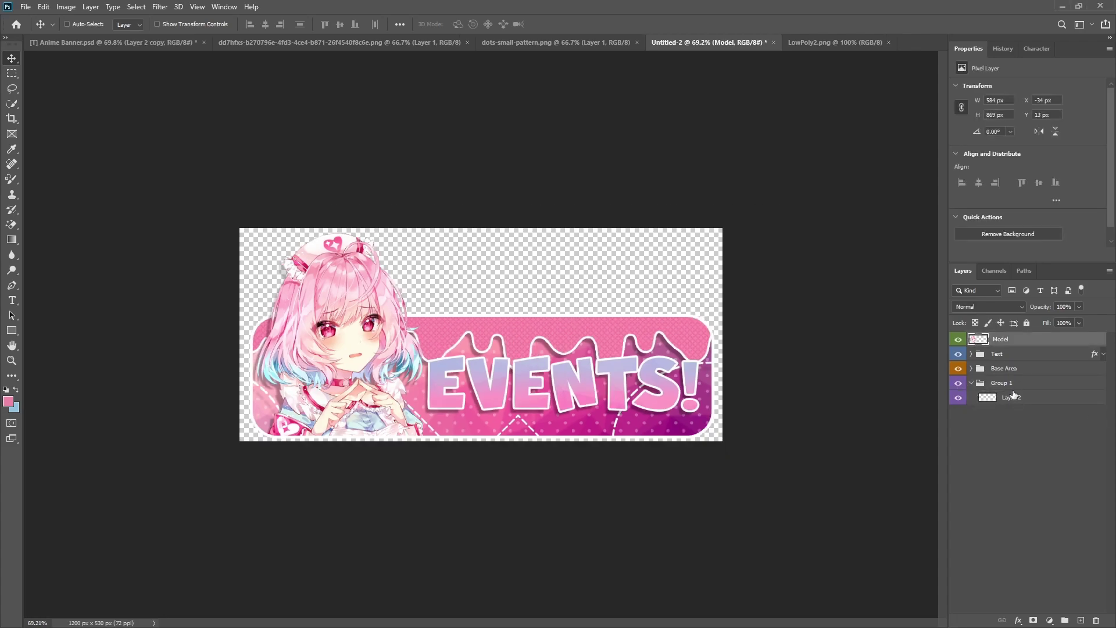
pyautogui.click(994, 400)
pyautogui.click(11, 331)
pyautogui.rightClick(6, 337)
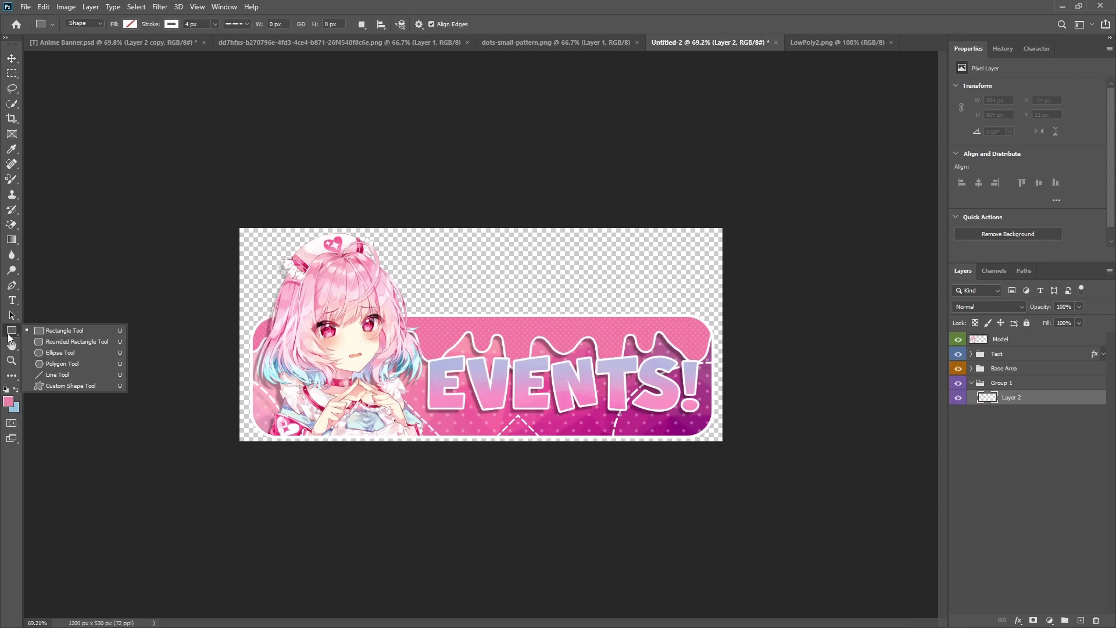
pyautogui.click(44, 339)
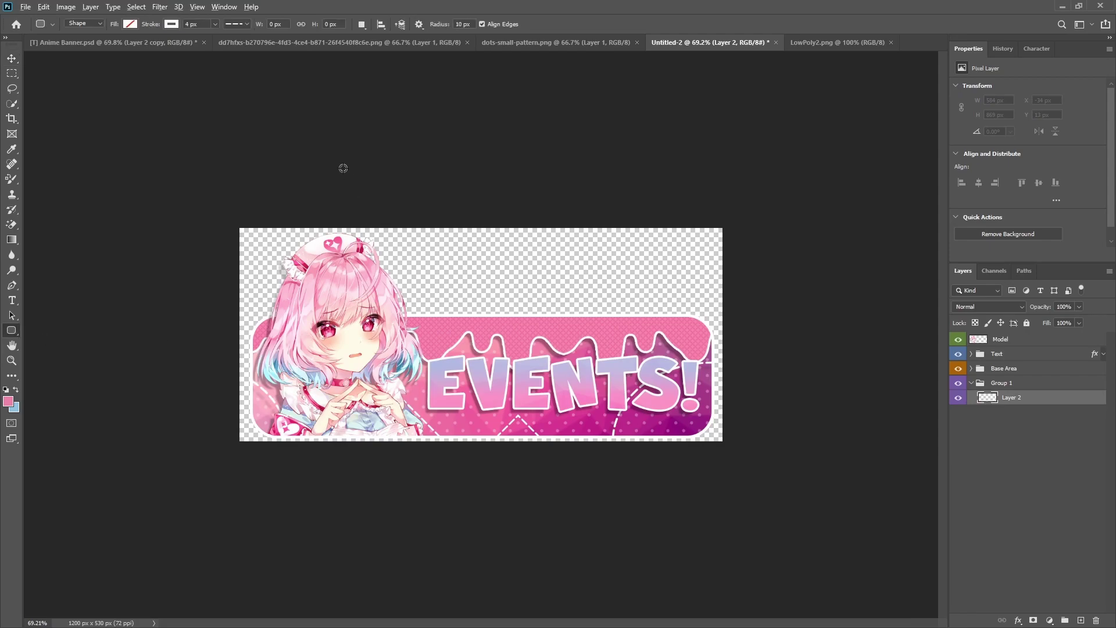
pyautogui.click(131, 24)
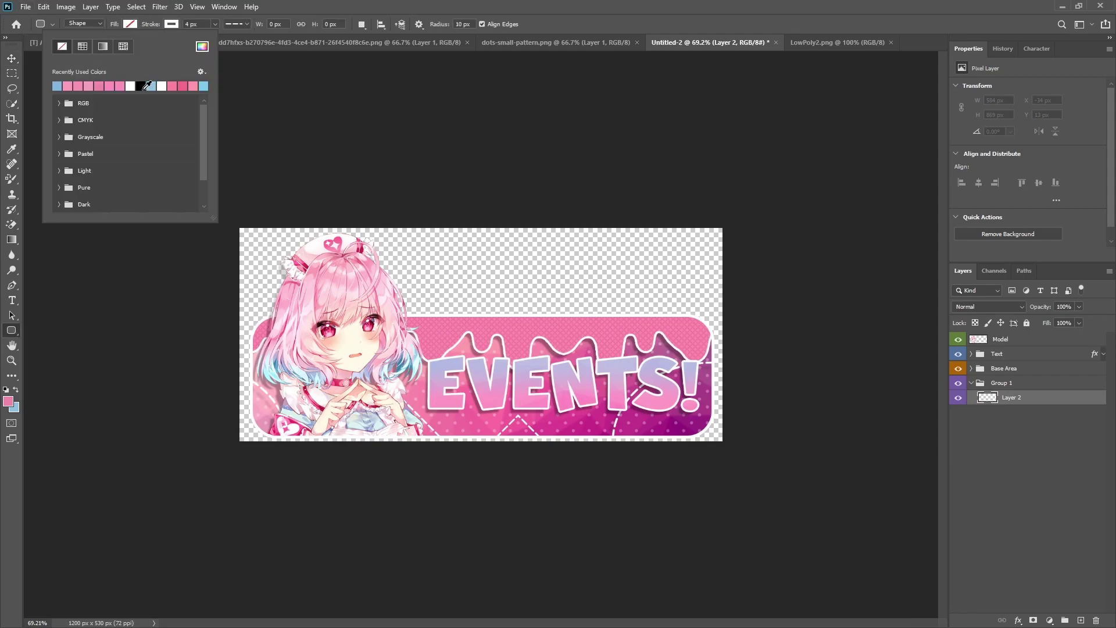
pyautogui.click(141, 87)
pyautogui.click(172, 24)
pyautogui.click(104, 46)
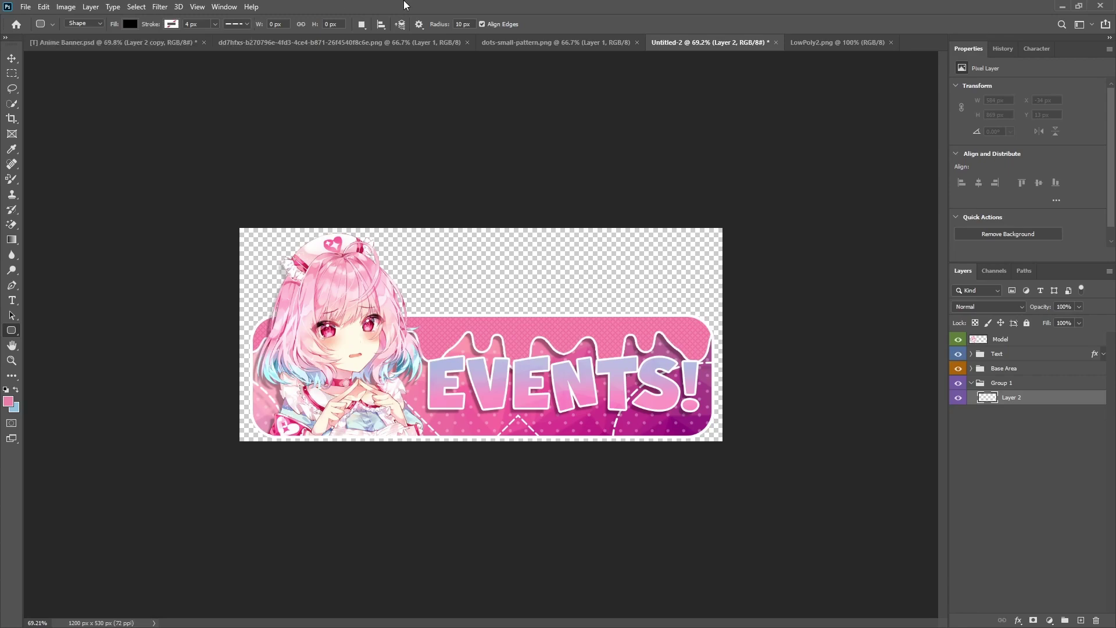
pyautogui.scroll(3, 372, 279)
pyautogui.moveTo(358, 275)
pyautogui.mouseDown()
pyautogui.moveTo(675, 329)
pyautogui.moveTo(686, 315)
pyautogui.mouseUp()
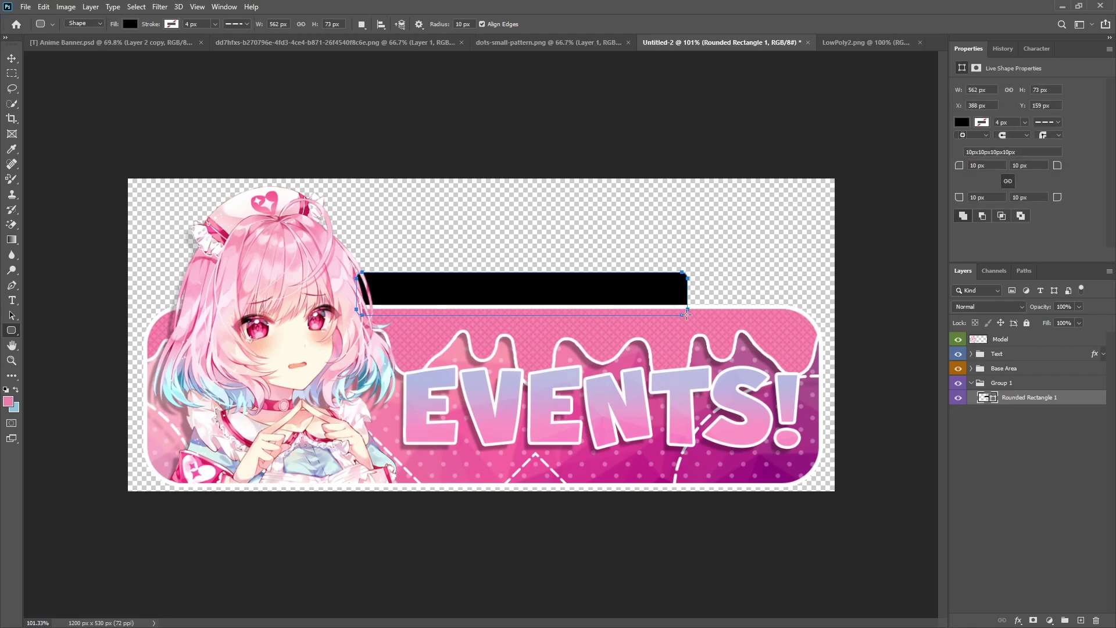
# Lower the black bar slightly and round its corners to 33 px
pyautogui.click(12, 58)
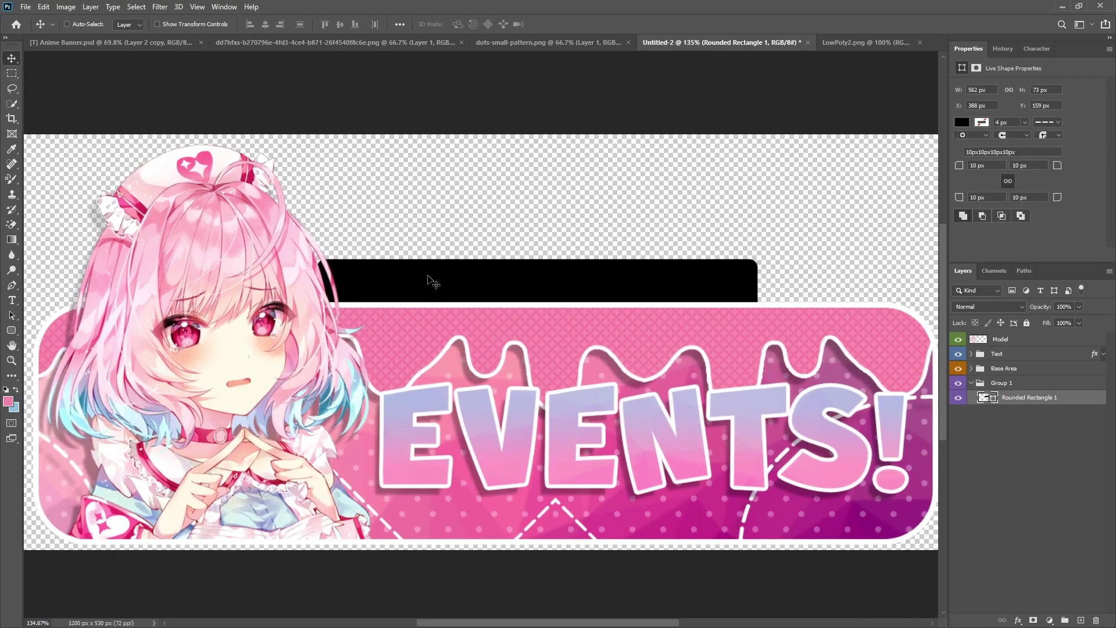
pyautogui.moveTo(428, 276); pyautogui.dragTo(425, 283)
pyautogui.moveTo(956, 167); pyautogui.dragTo(981, 169)
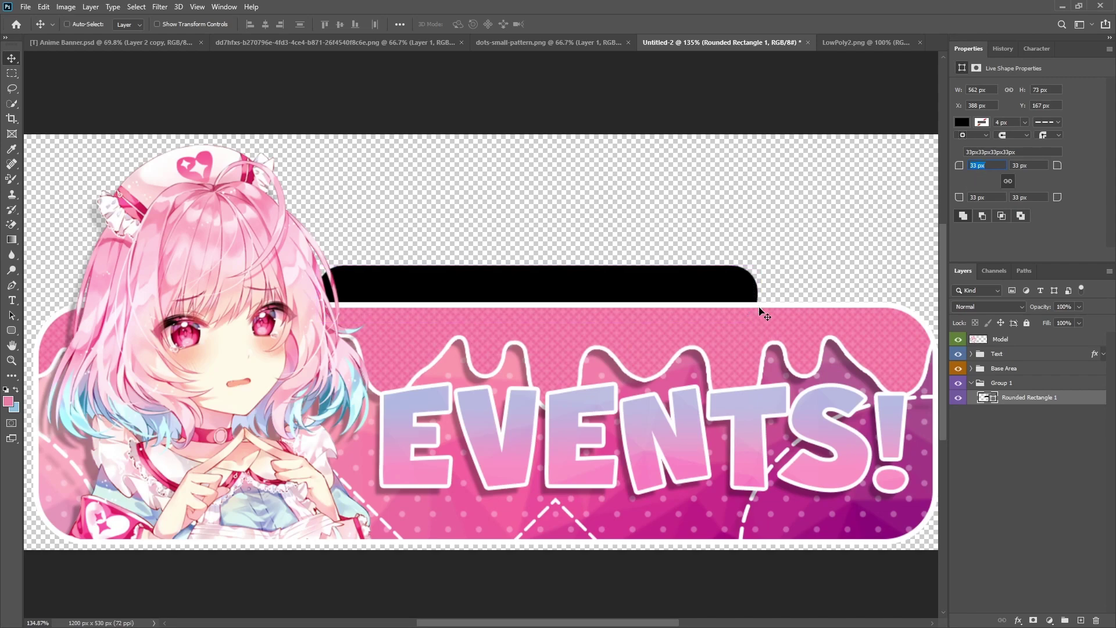
pyautogui.press('ctrl')
# Widen the bar to 671 px on both sides and nudge it onto the banner's top edge
pyautogui.hotkey('ctrl', 't')
pyautogui.moveTo(319, 295); pyautogui.dragTo(257, 294)
pyautogui.scroll(-2, 570, 290)
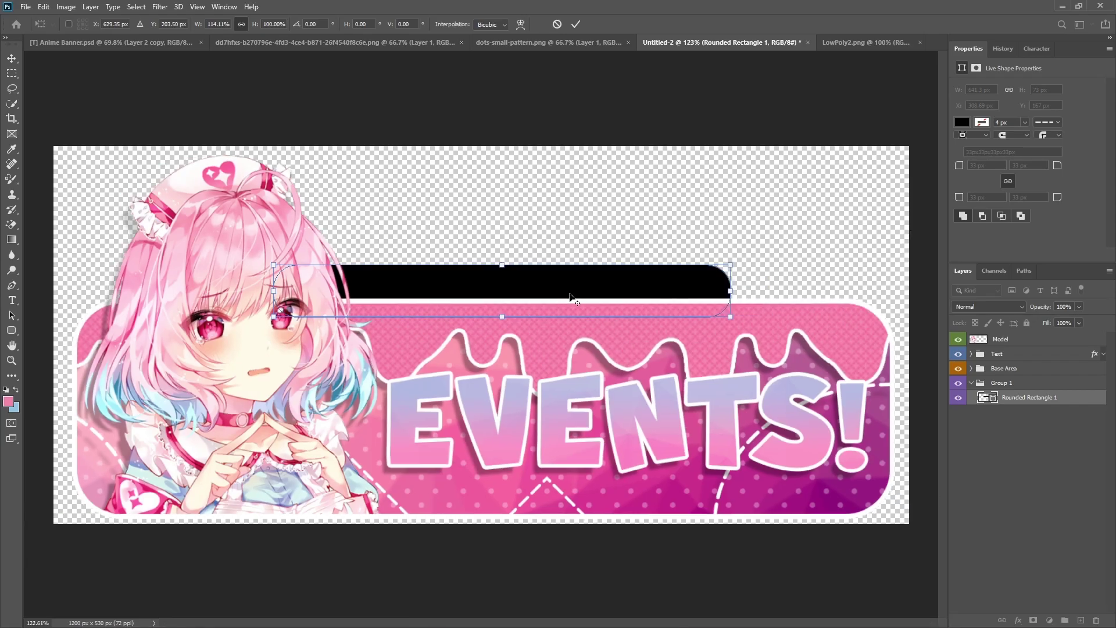
pyautogui.moveTo(757, 294); pyautogui.dragTo(764, 305)
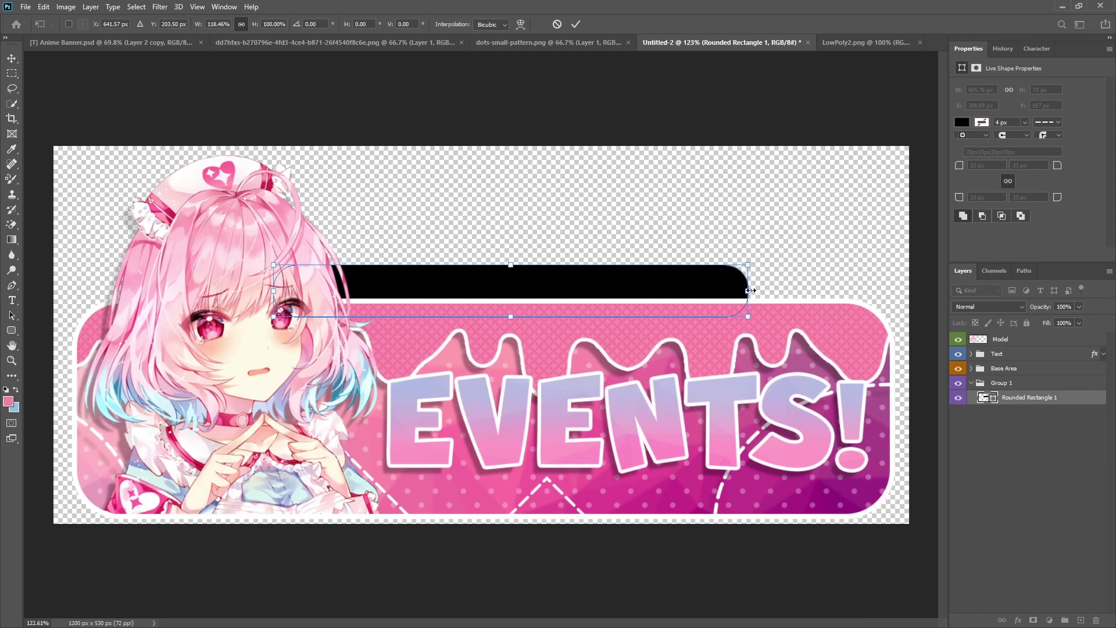
pyautogui.moveTo(750, 290); pyautogui.dragTo(755, 290)
pyautogui.click(575, 24)
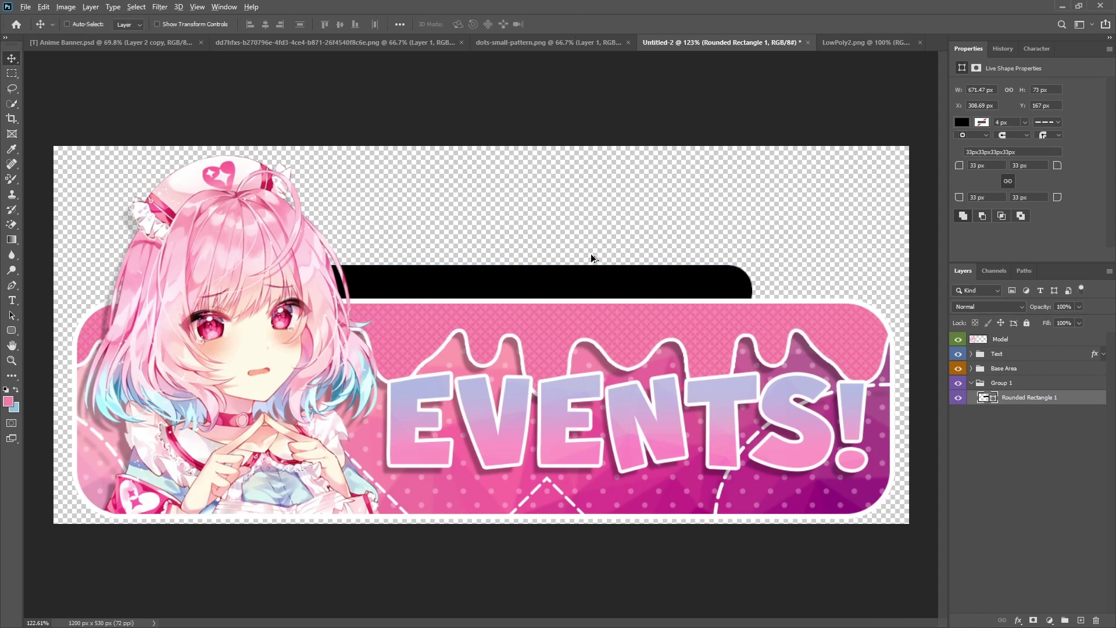
pyautogui.scroll(5, 586, 261)
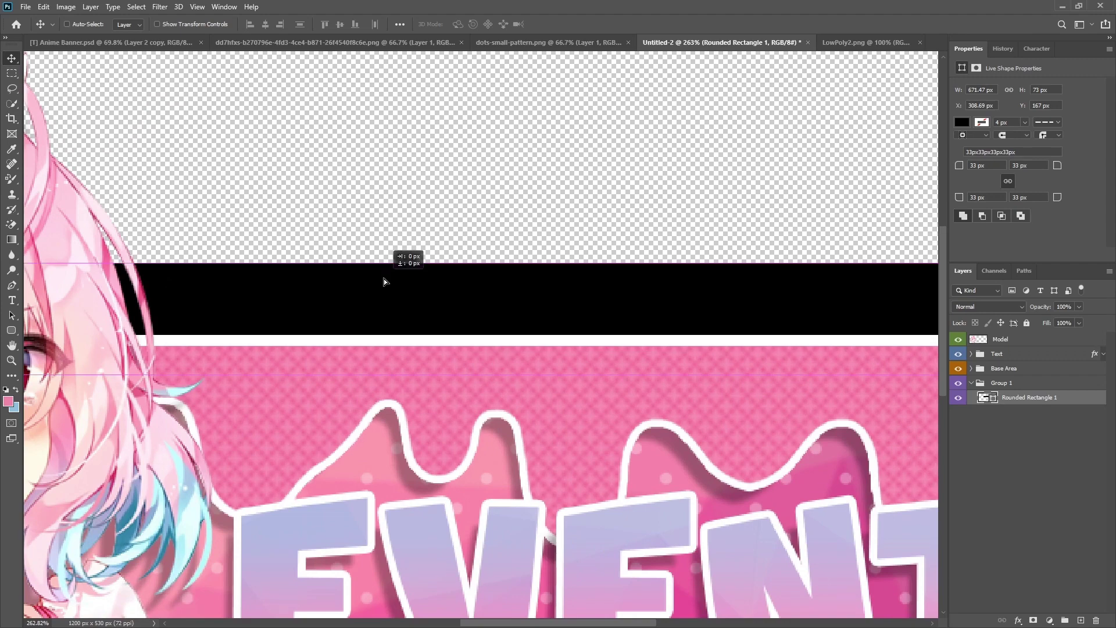
pyautogui.press('Down')
pyautogui.press('Down')
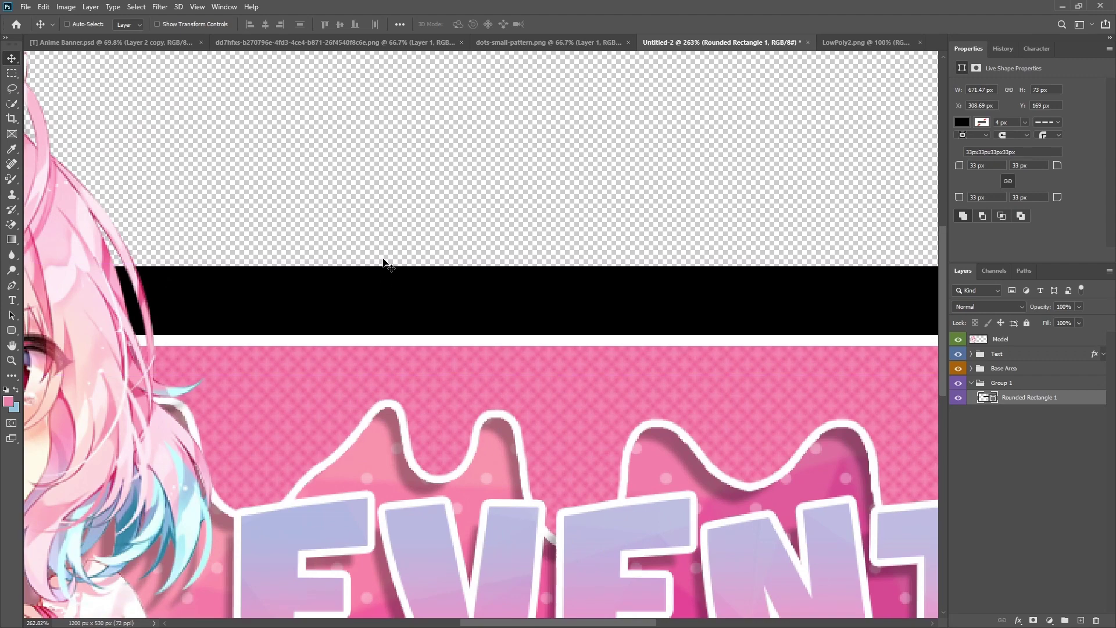
pyautogui.press('Up')
pyautogui.scroll(-4, 382, 261)
# Rename Group 1 to 'Top Section'
pyautogui.click(971, 354)
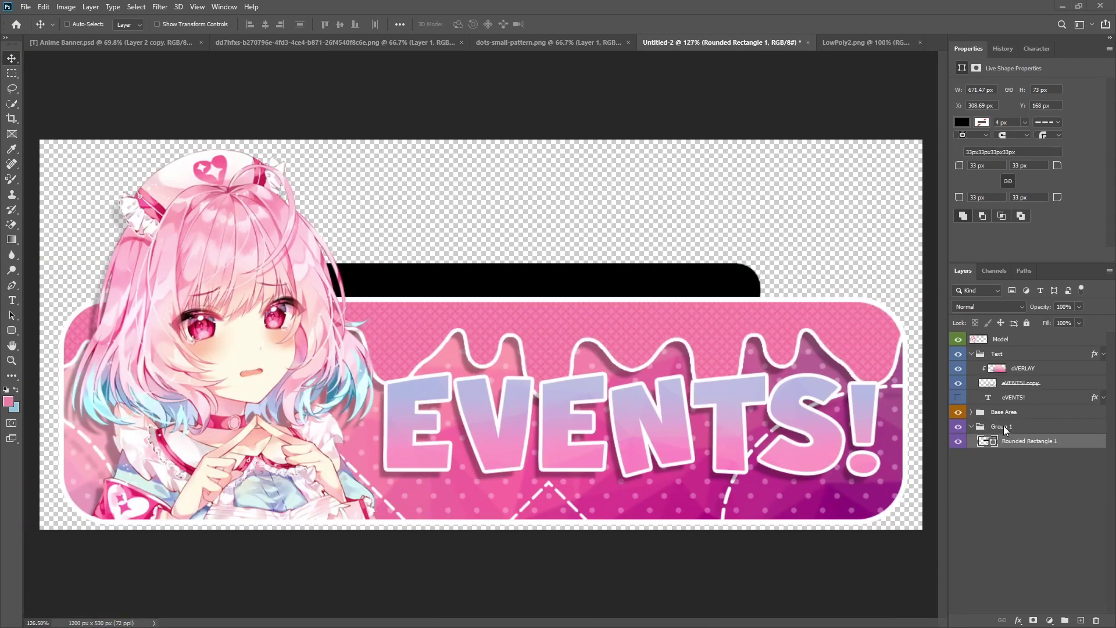
pyautogui.click(1003, 428)
pyautogui.doubleClick(1004, 428)
pyautogui.write('Top Se')
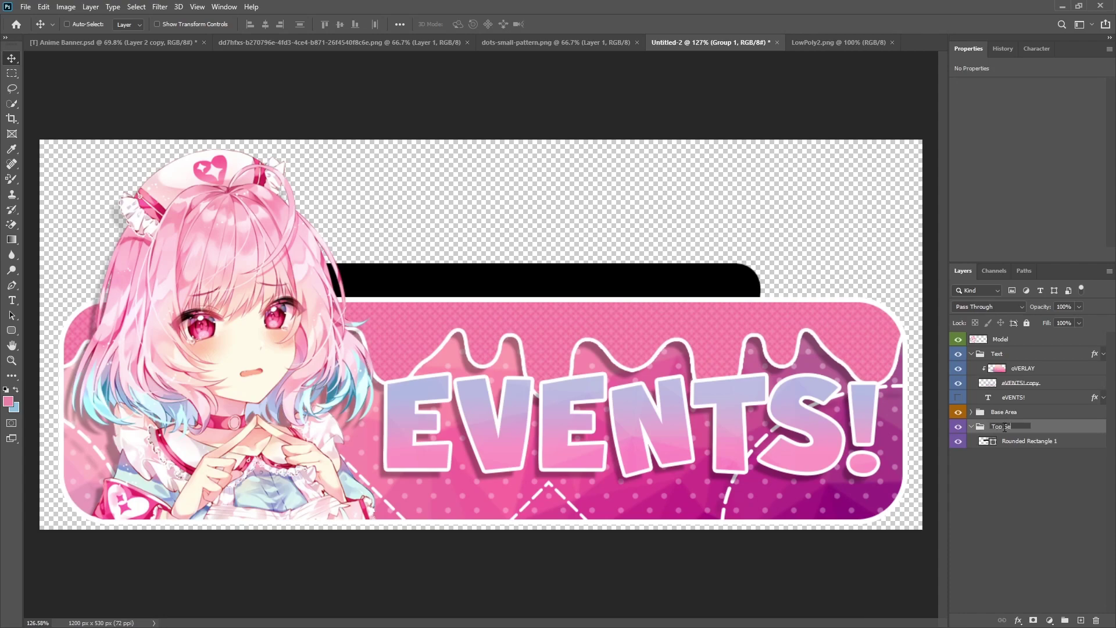
pyautogui.write('ction')
pyautogui.press('Return')
# Add a diagonal line-pixel Pattern Overlay to Top Section at 18% opacity and 149 scale
pyautogui.rightClick(1004, 429)
pyautogui.click(916, 171)
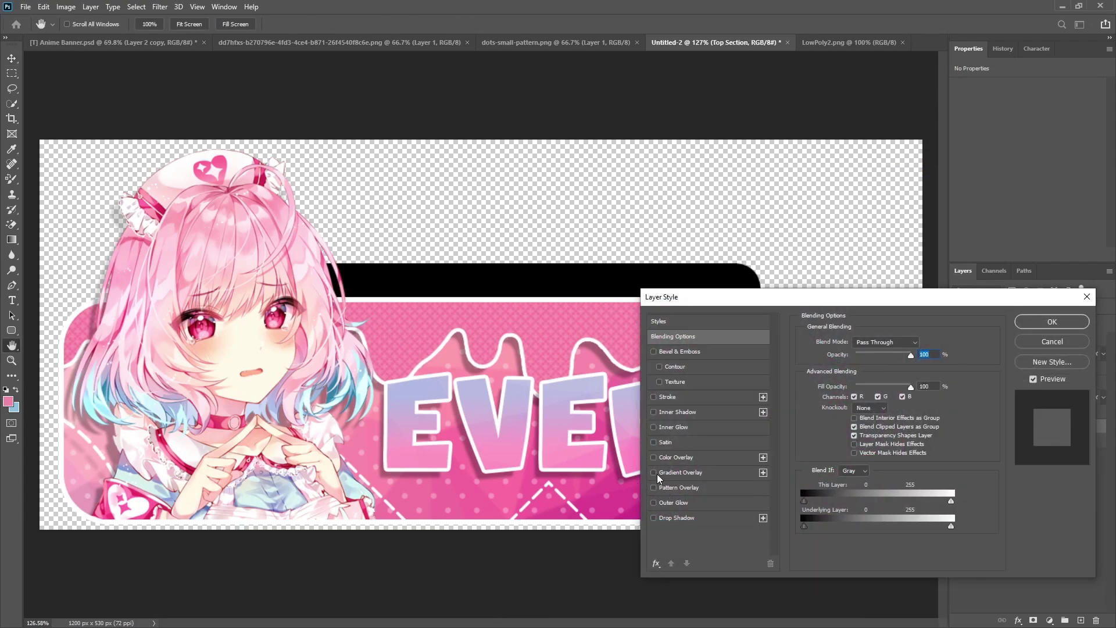
pyautogui.click(693, 488)
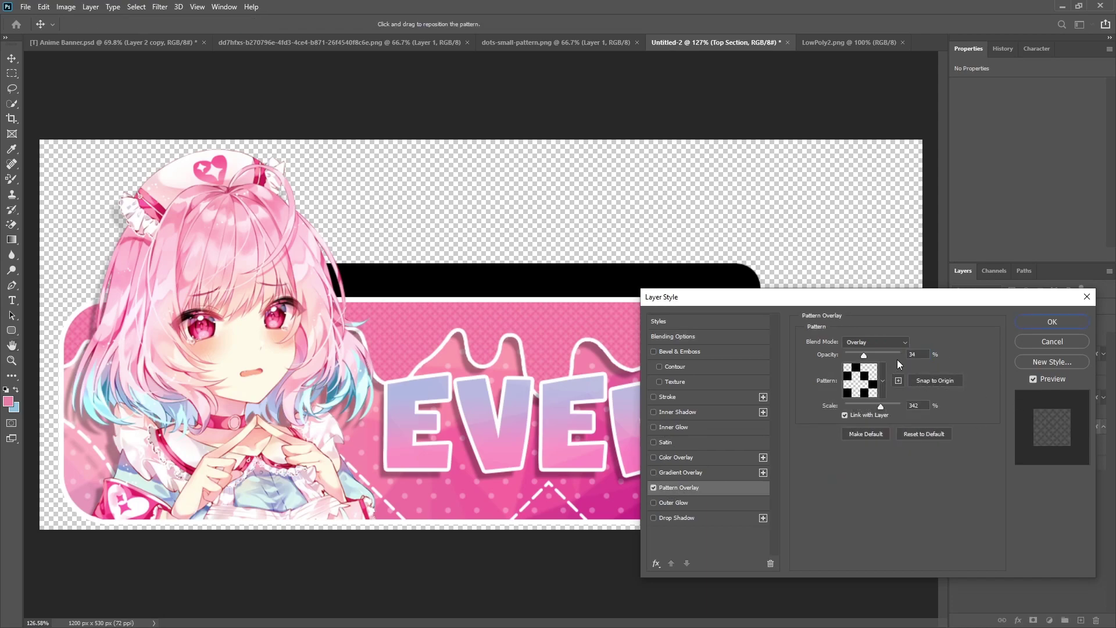
pyautogui.click(883, 380)
pyautogui.scroll(-3, 838, 454)
pyautogui.scroll(4, 837, 454)
pyautogui.scroll(2, 854, 452)
pyautogui.click(815, 455)
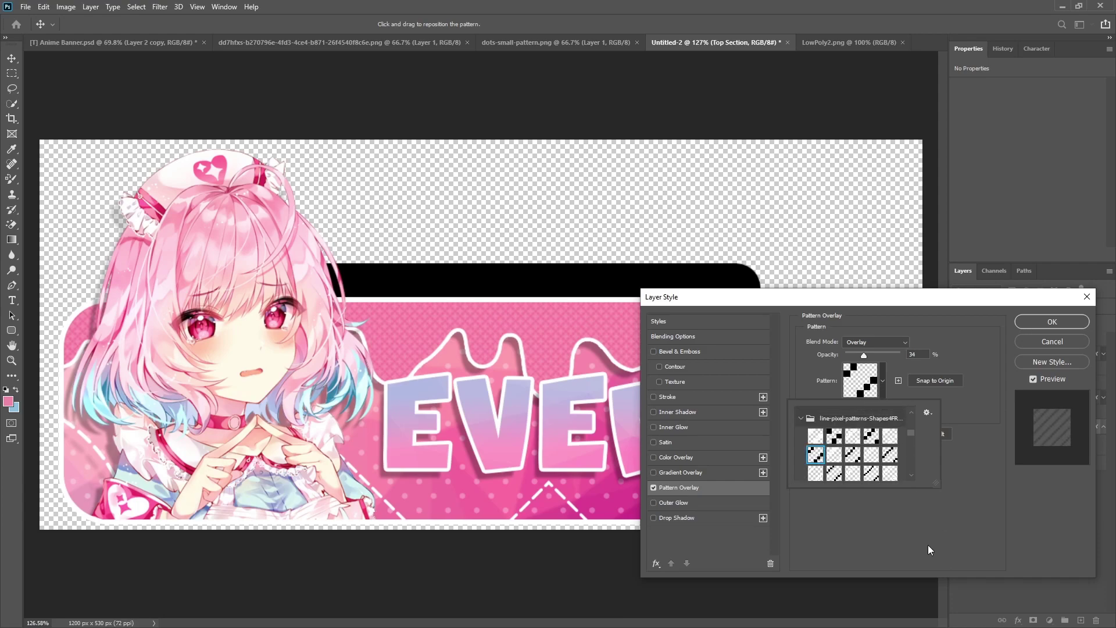
pyautogui.click(918, 526)
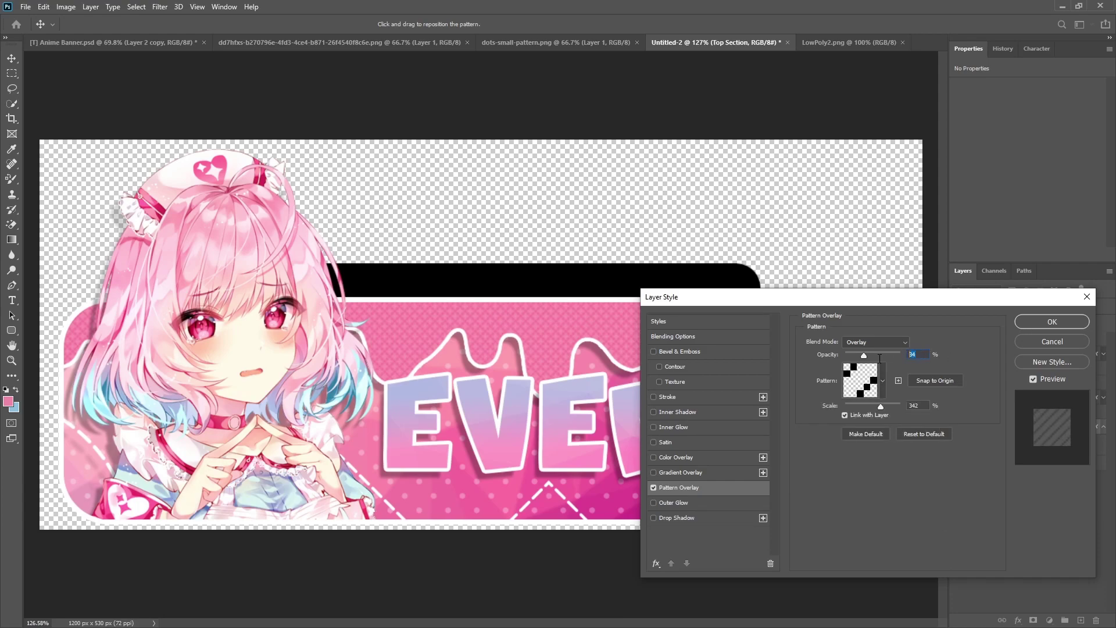
pyautogui.write('18')
pyautogui.press('Tab')
pyautogui.write('149')
pyautogui.click(1046, 323)
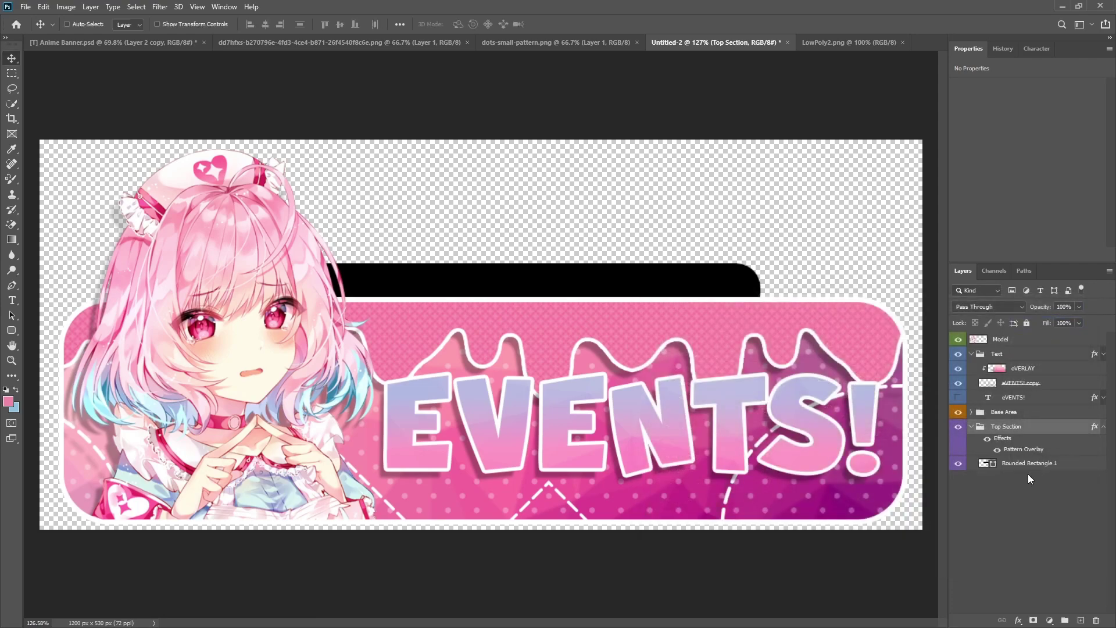
# Copy the eVENTS! layer style onto Rounded Rectangle 1 and rasterize that style
pyautogui.click(1029, 442)
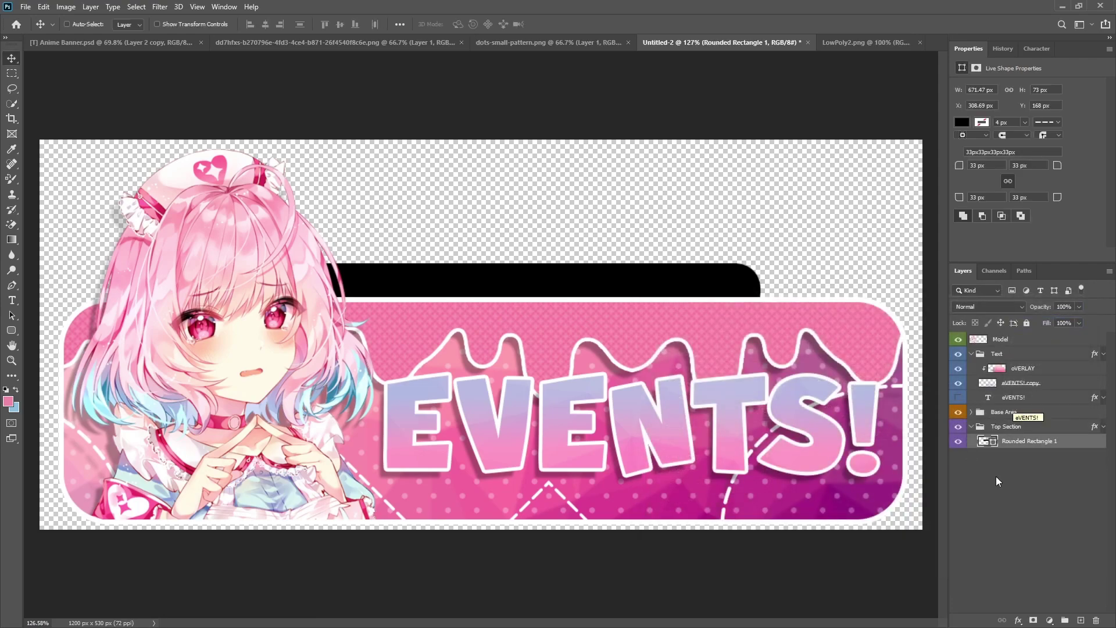
pyautogui.rightClick(1013, 398)
pyautogui.click(912, 489)
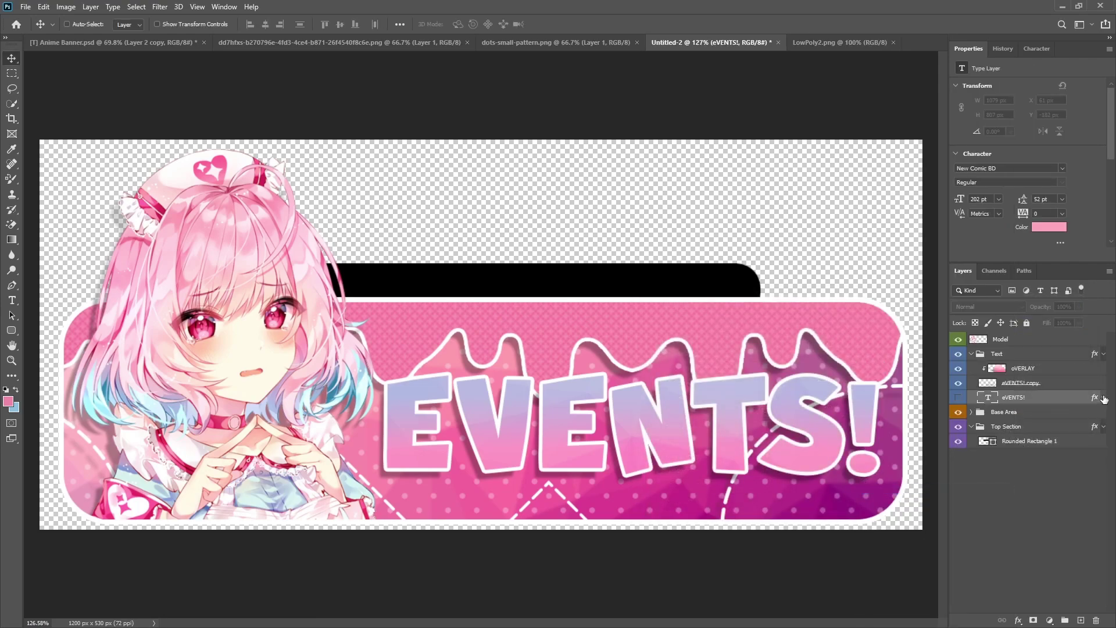
pyautogui.click(1104, 398)
pyautogui.click(1104, 397)
pyautogui.click(1029, 441)
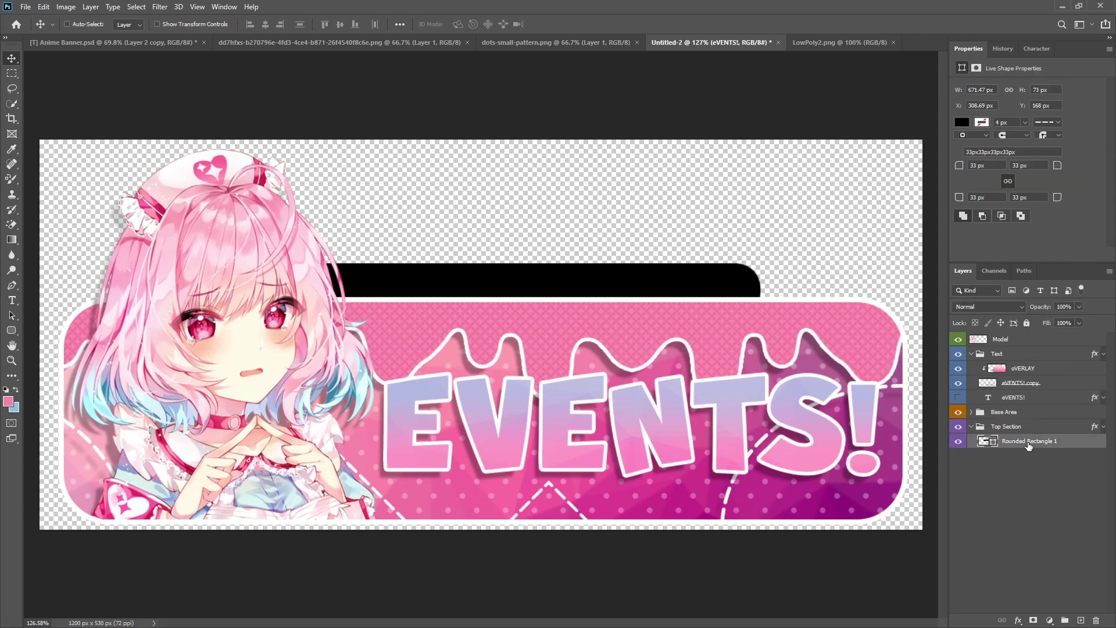
pyautogui.rightClick(1029, 441)
pyautogui.click(904, 411)
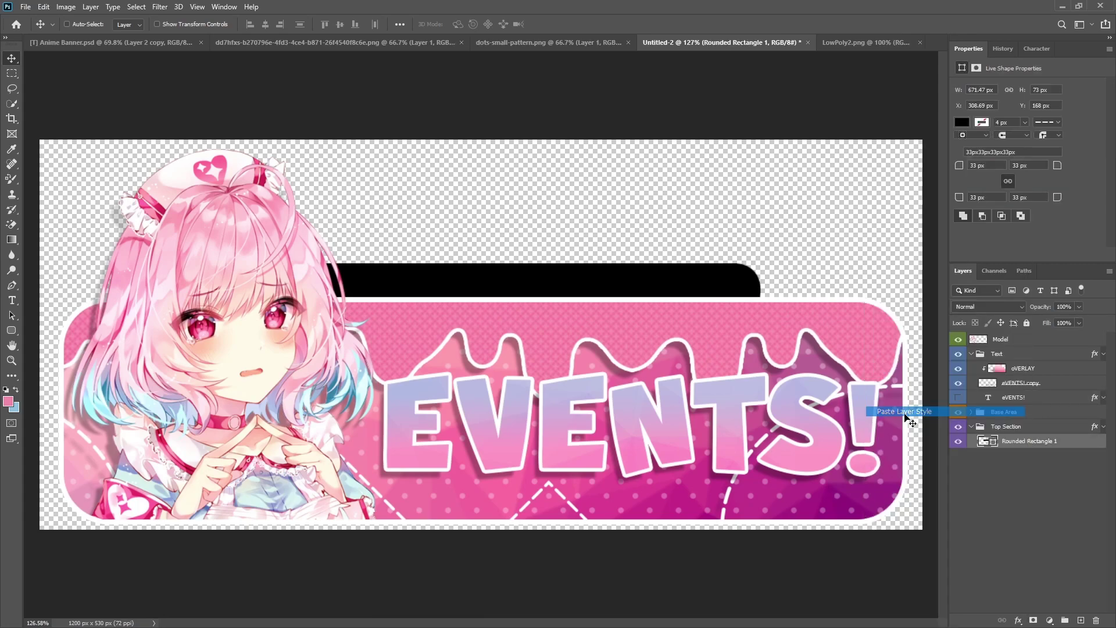
pyautogui.rightClick(1011, 443)
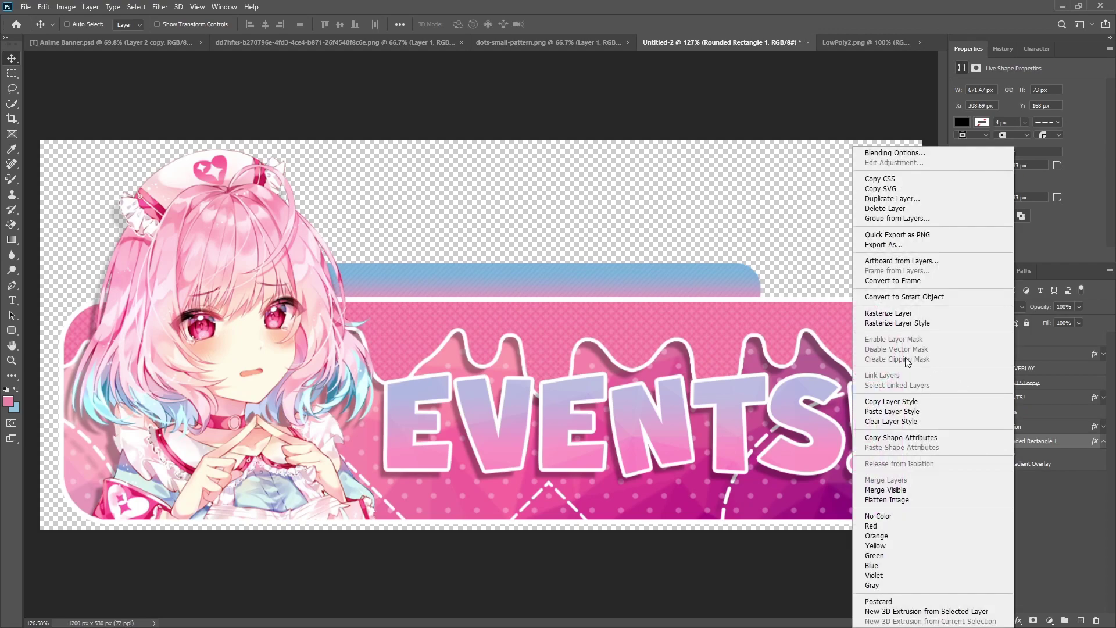
pyautogui.click(908, 323)
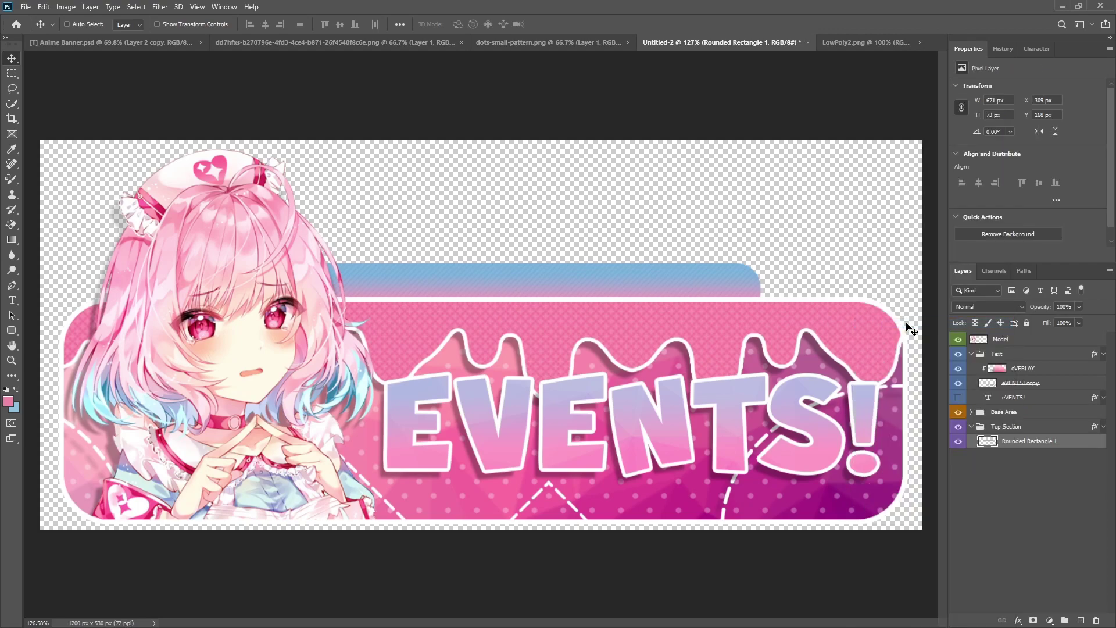
# Duplicate the oVERLAY texture into Top Section, clip it to the tab, and shift it up-left
pyautogui.click(1016, 369)
pyautogui.hotkey('ctrl', 'j')
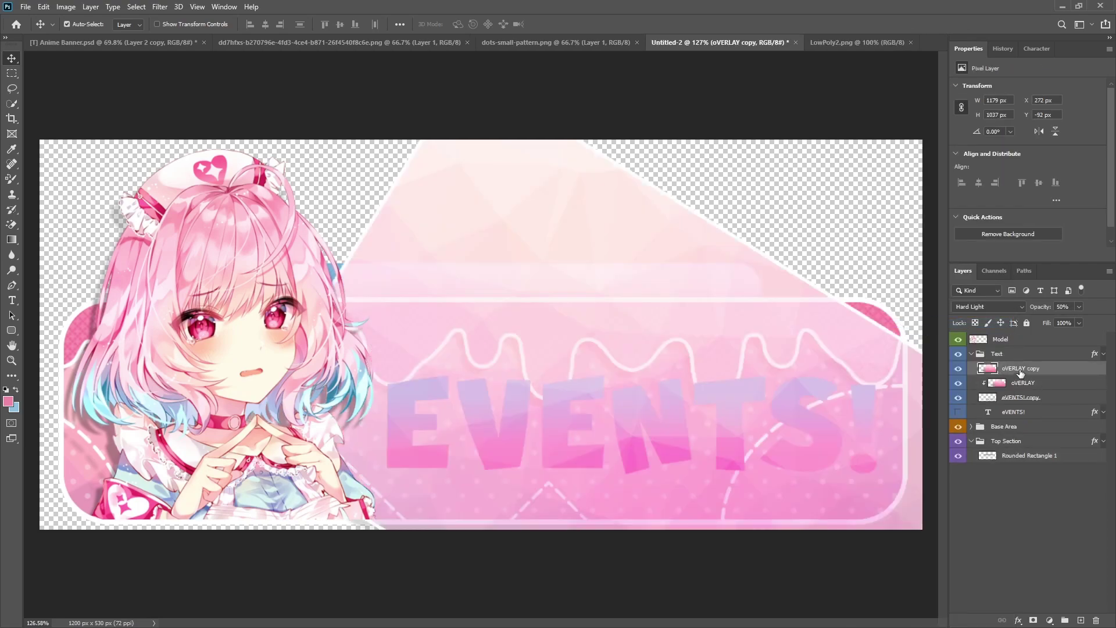
pyautogui.moveTo(1018, 369); pyautogui.dragTo(1031, 444)
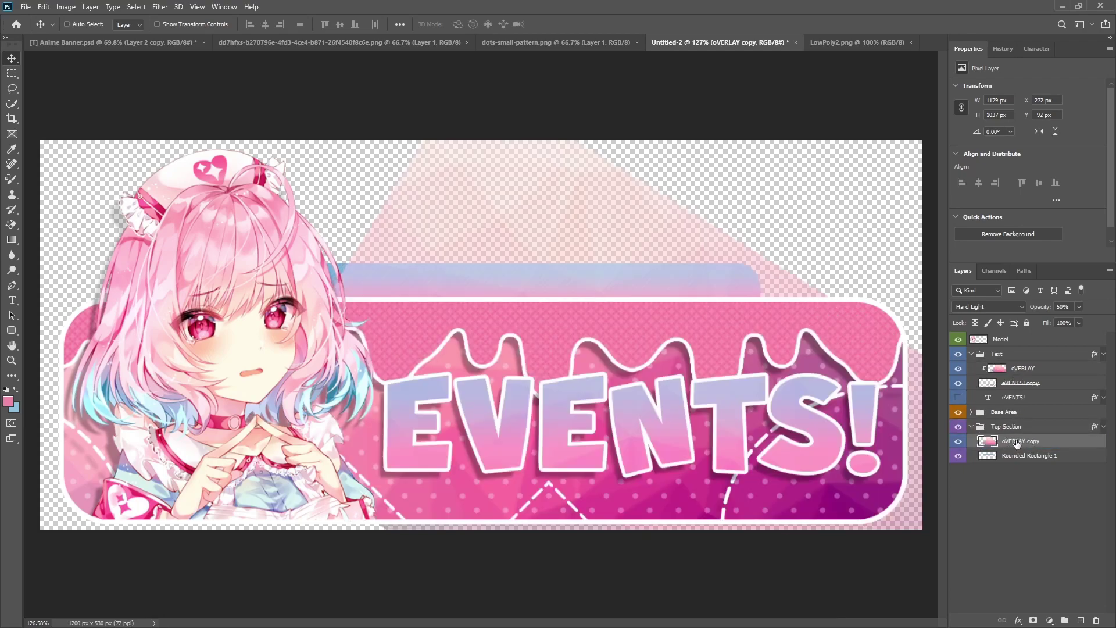
pyautogui.hotkey('ctrl', 'alt', 'g')
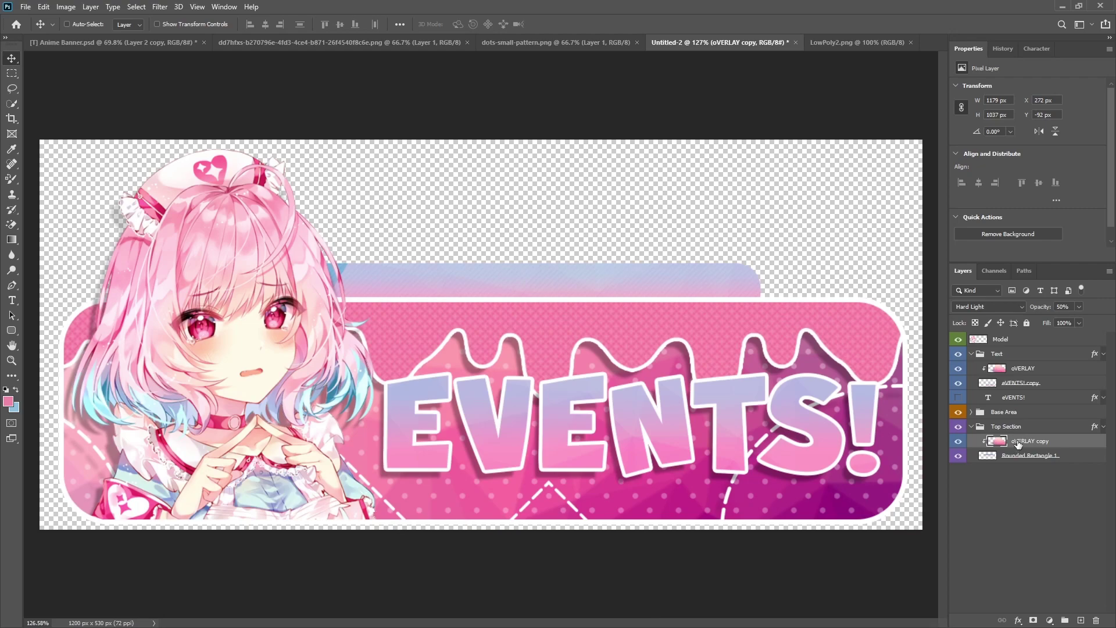
pyautogui.hotkey('ctrl', 't')
pyautogui.moveTo(663, 401); pyautogui.dragTo(519, 287)
pyautogui.click(576, 24)
pyautogui.rightClick(1014, 459)
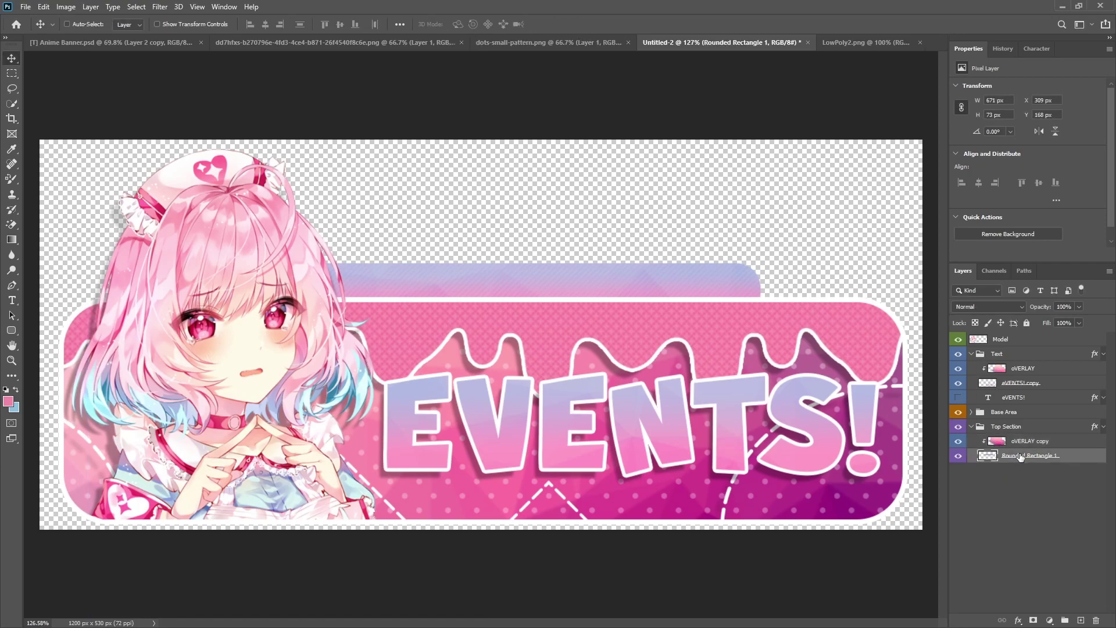
# Give the top tab a 7 px white outside stroke
pyautogui.click(917, 153)
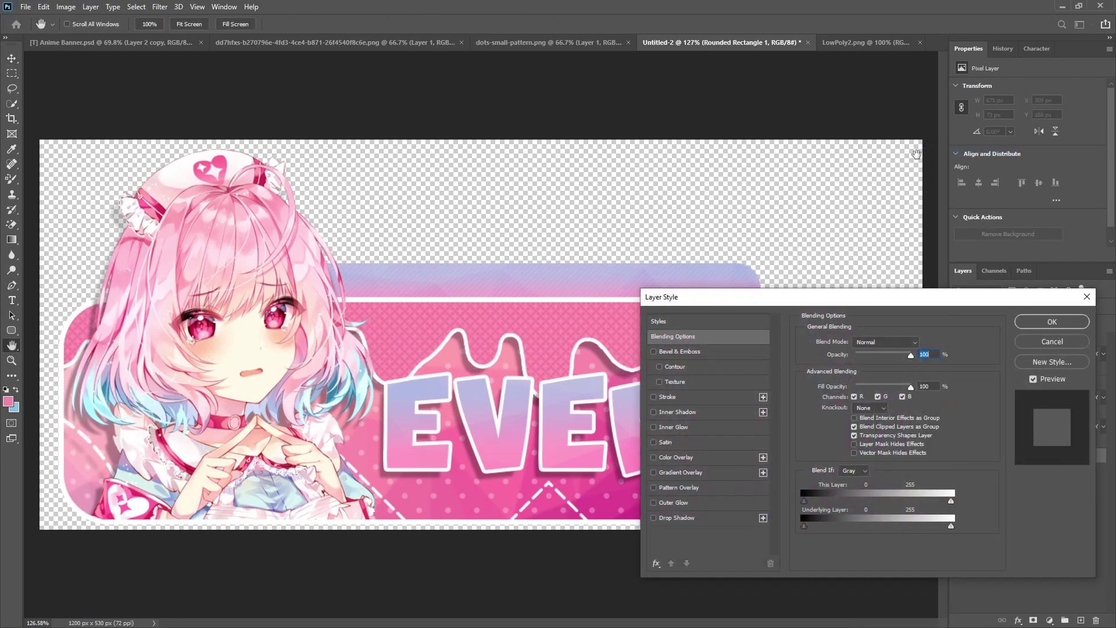
pyautogui.click(691, 396)
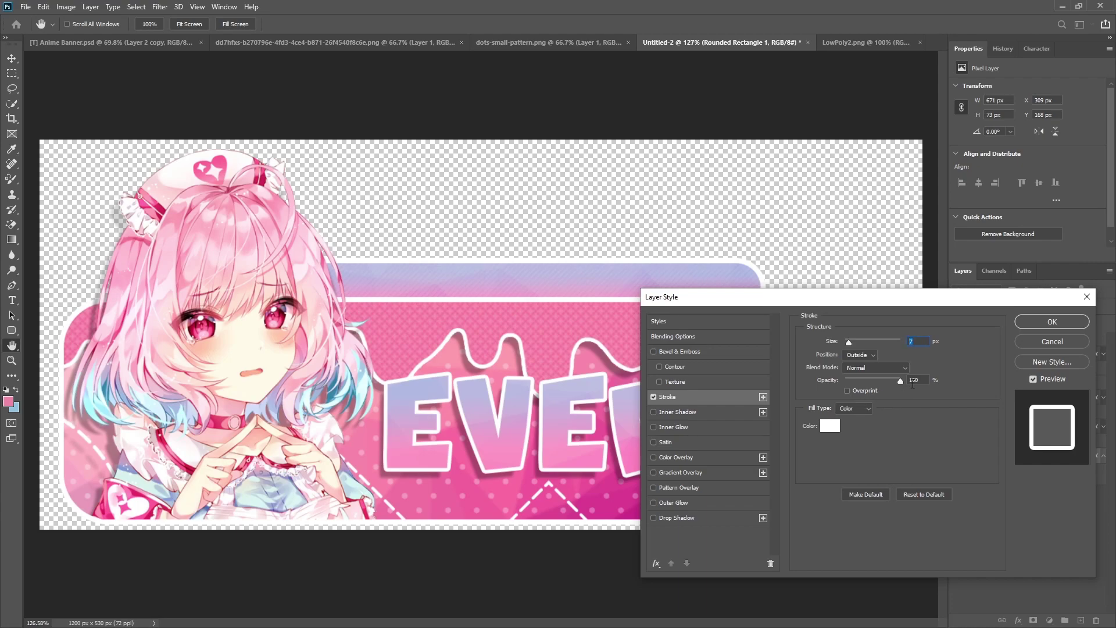
pyautogui.click(1041, 323)
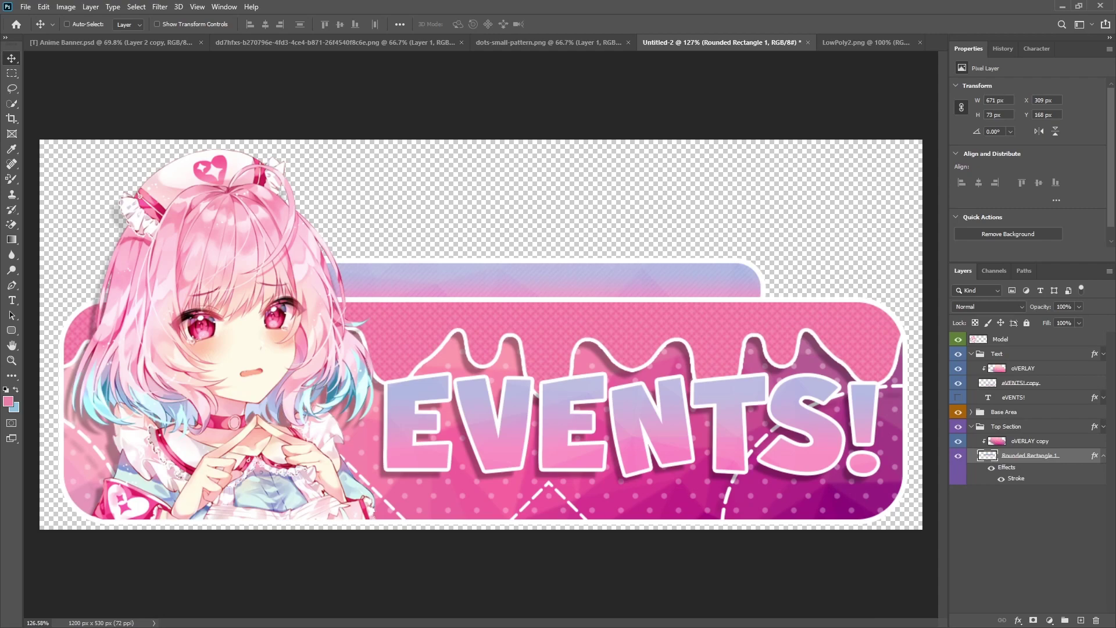
# Keep Top Section labelled violet and rename Rounded Rectangle 1 to 'Base'
pyautogui.scroll(-1, 481, 334)
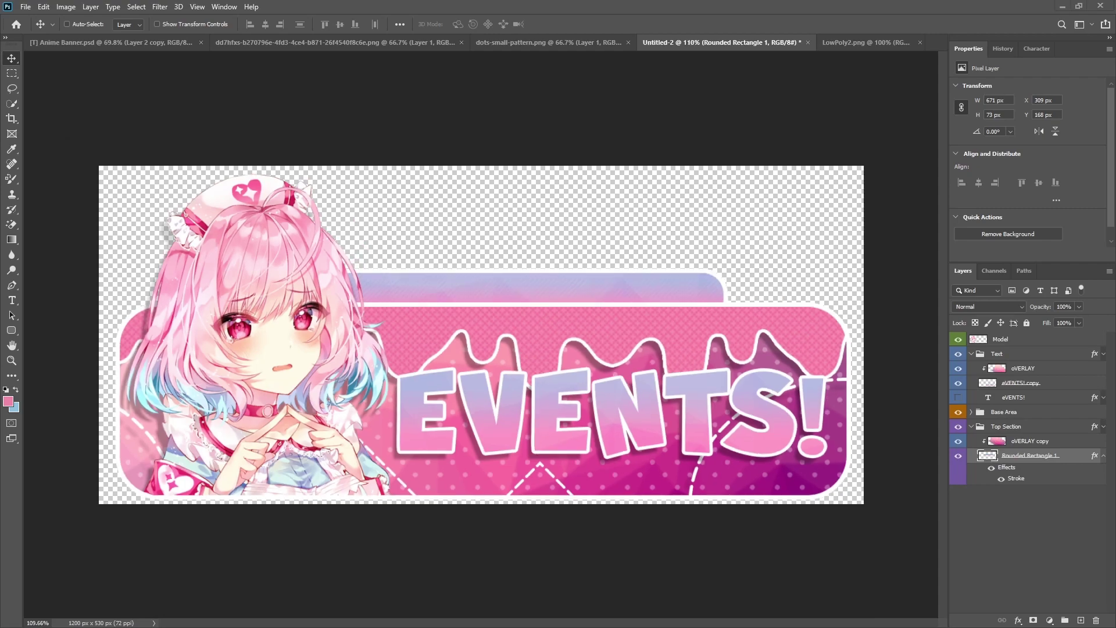
pyautogui.rightClick(959, 425)
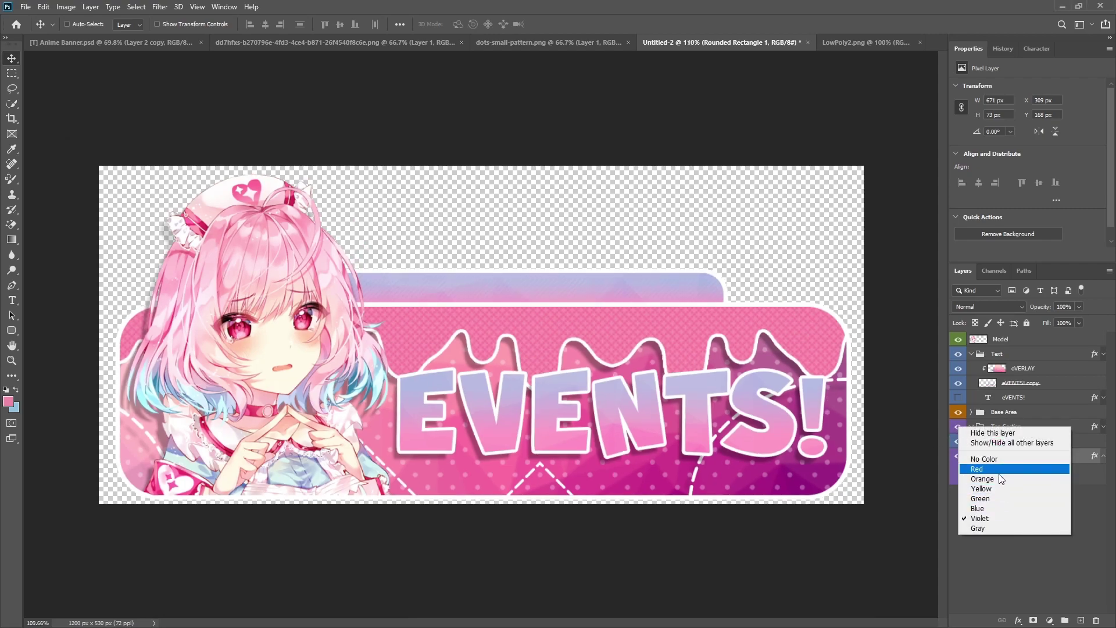
pyautogui.click(1000, 518)
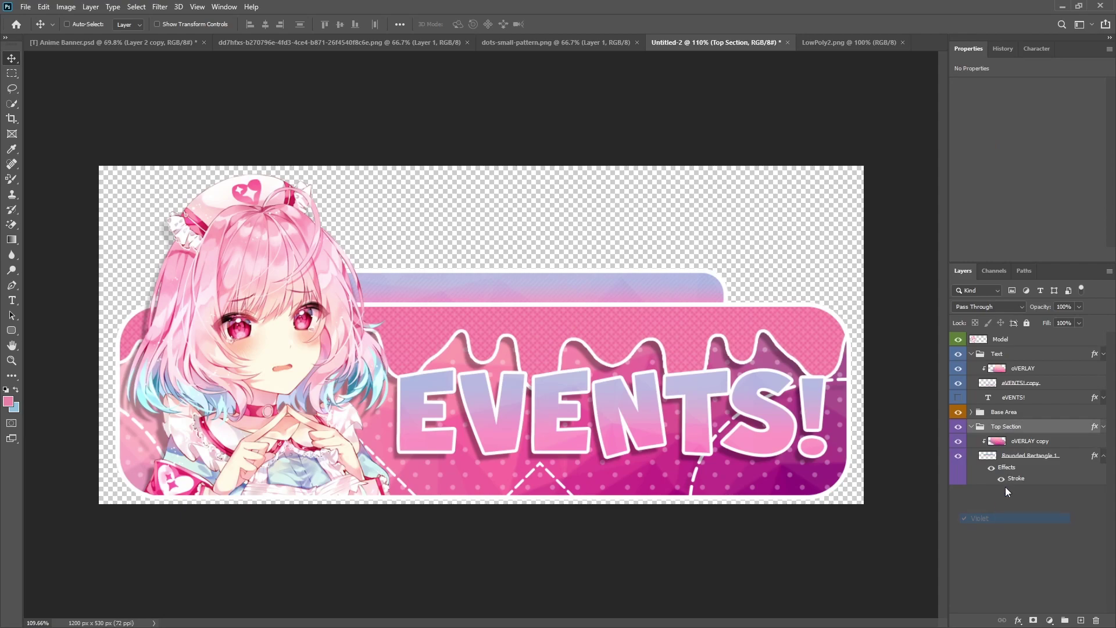
pyautogui.click(1031, 464)
pyautogui.doubleClick(1029, 456)
pyautogui.write('Base')
pyautogui.press('Return')
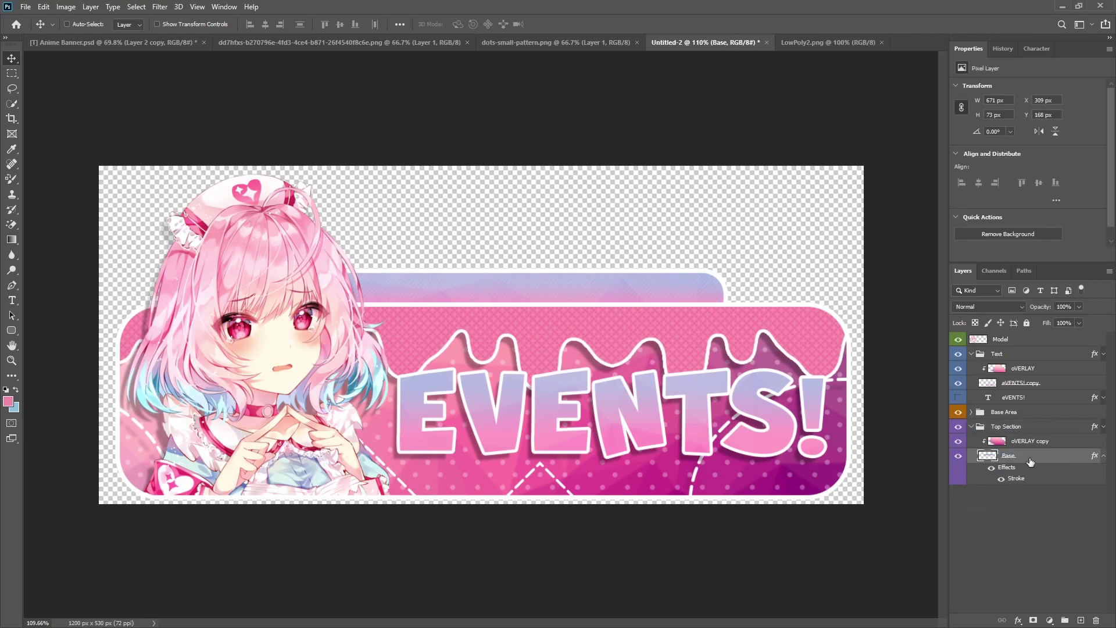
pyautogui.click(1102, 456)
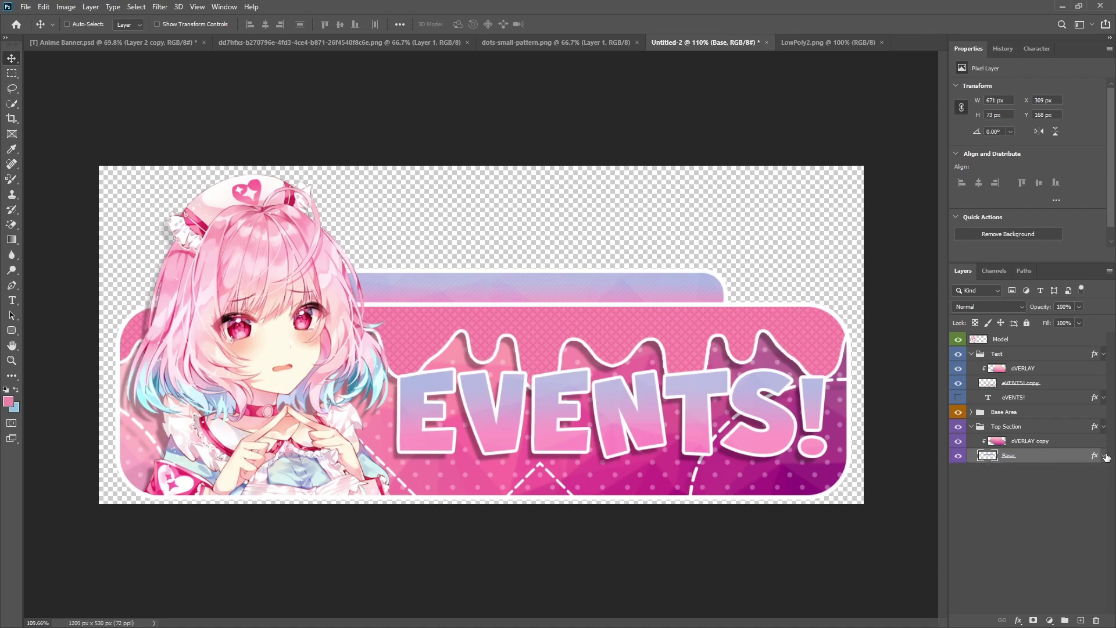
# Collapse the Top Section and Text groups, then move Main Overlay down 12 px
pyautogui.click(969, 429)
pyautogui.click(971, 354)
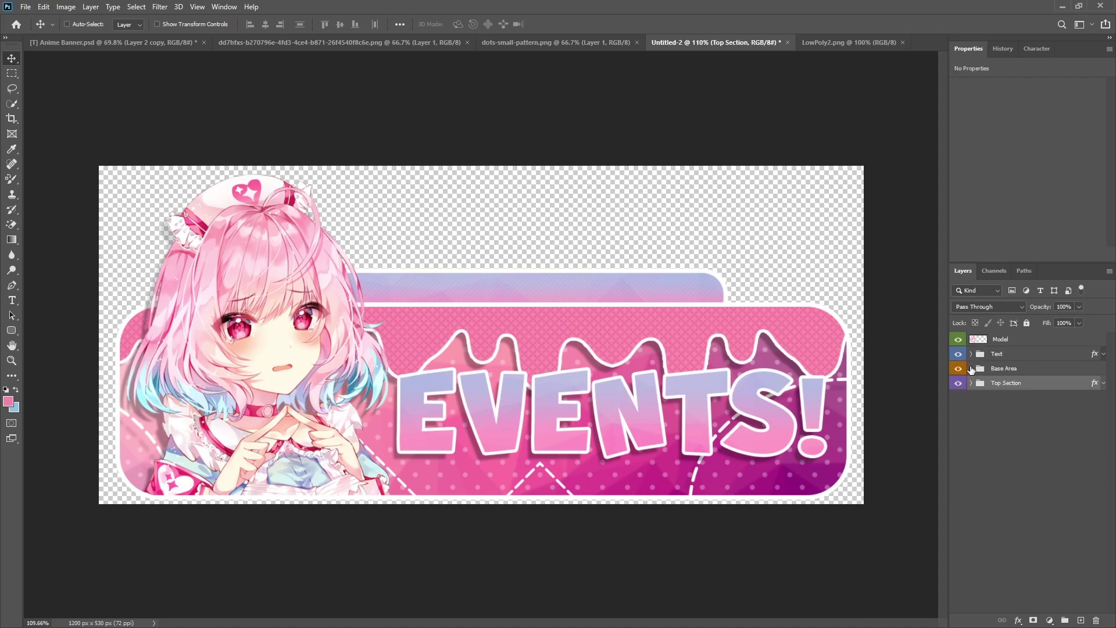
pyautogui.click(971, 369)
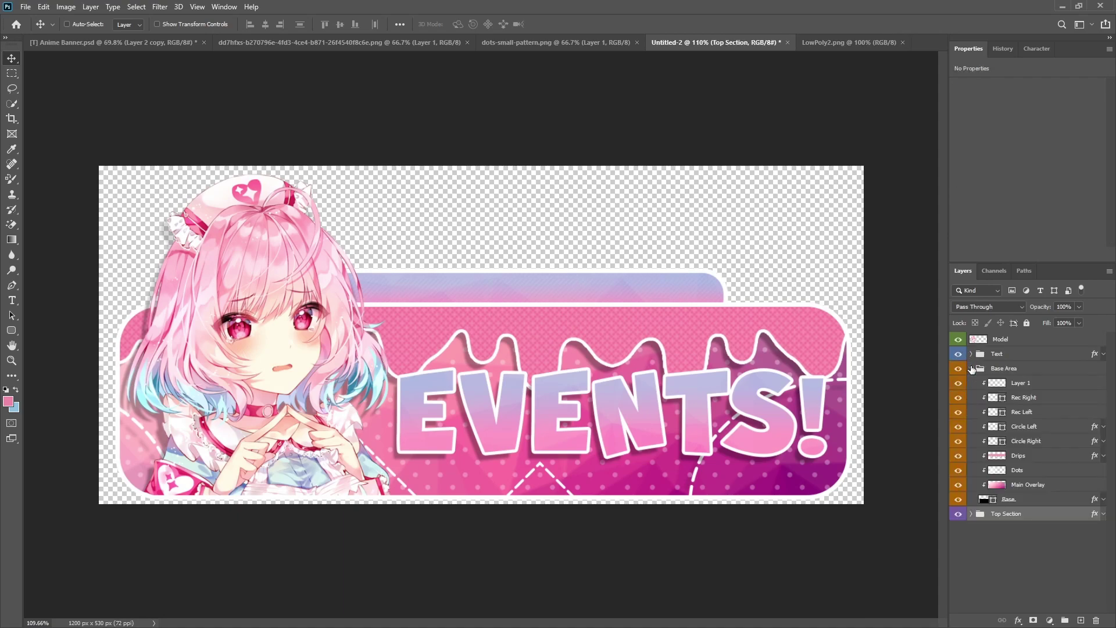
pyautogui.click(1022, 490)
pyautogui.moveTo(610, 372); pyautogui.dragTo(583, 452)
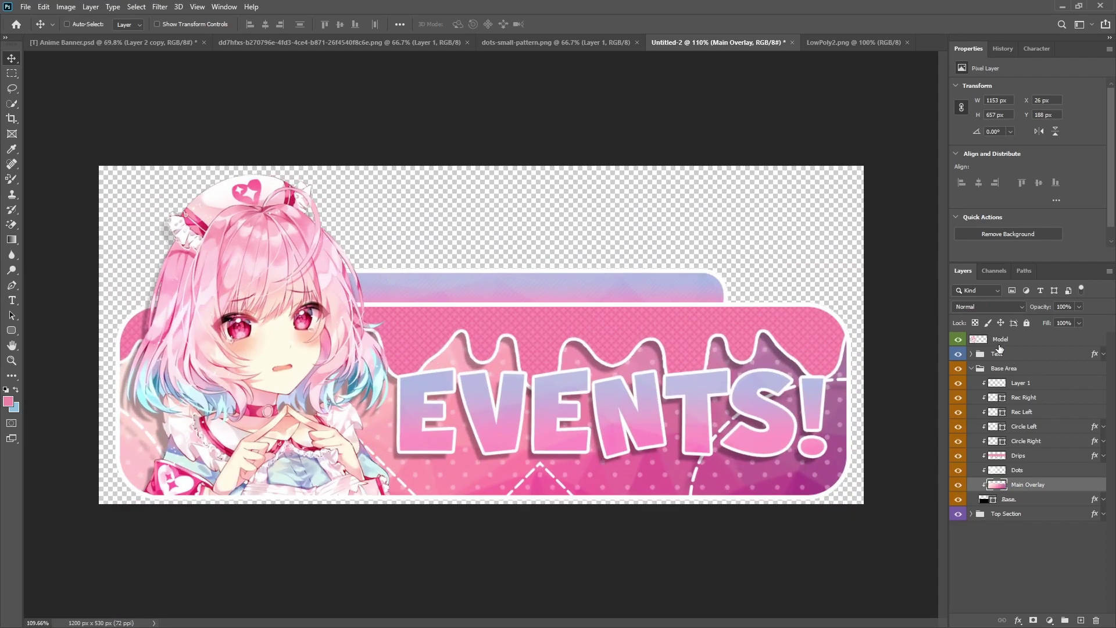
pyautogui.click(1000, 342)
# Set the Model's Brightness/Contrast to brightness -15 and contrast 11, toggling Preview to compare
pyautogui.click(65, 7)
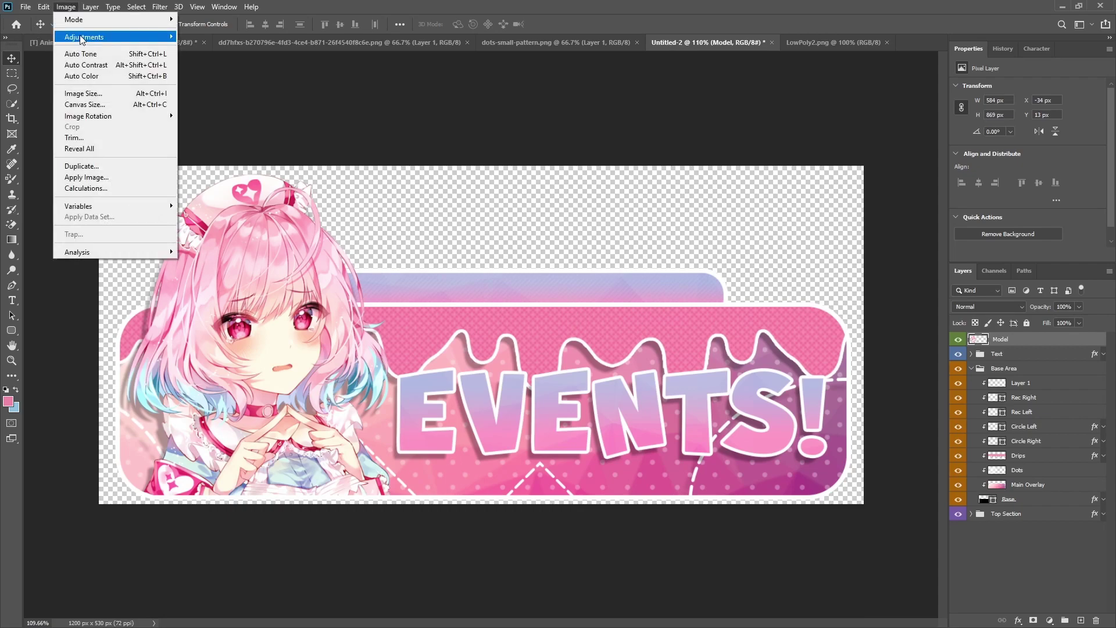
pyautogui.moveTo(80, 38)
pyautogui.click(212, 35)
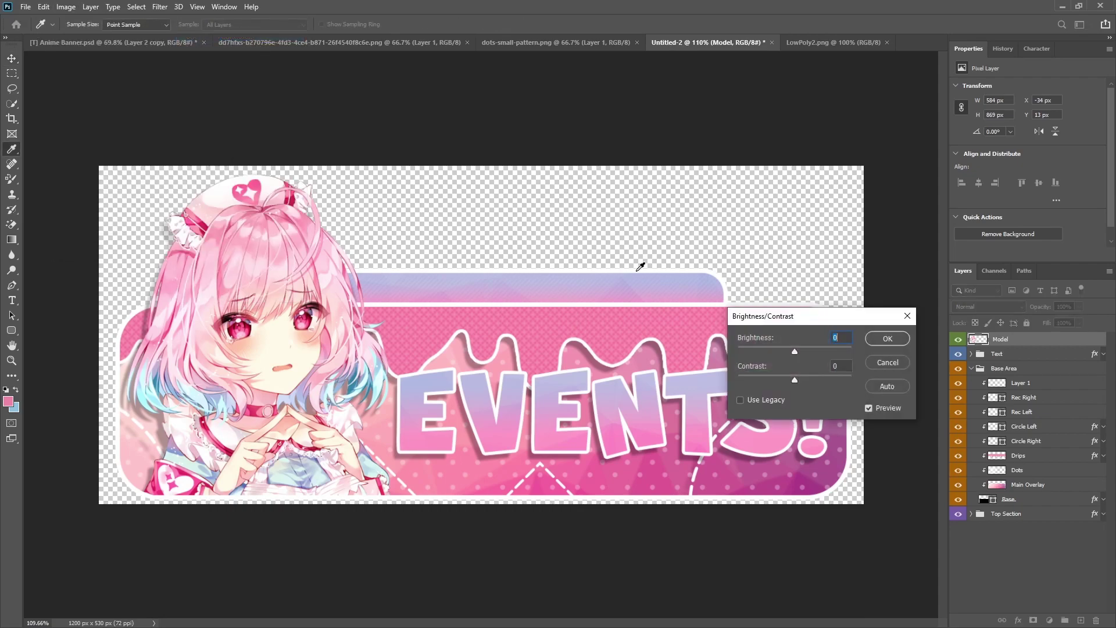
pyautogui.click(790, 347)
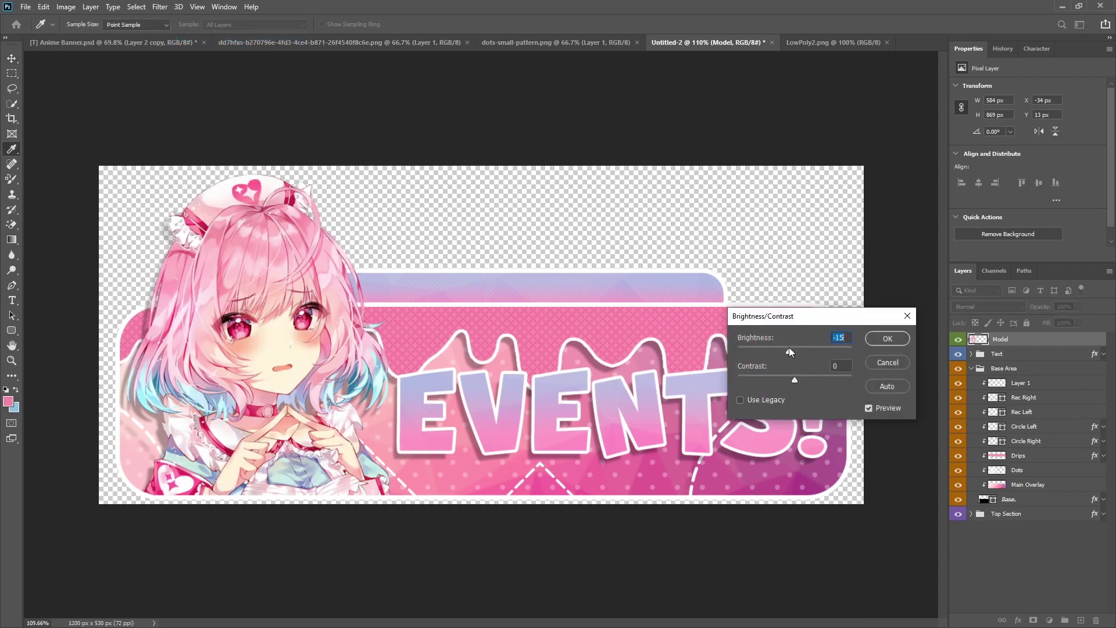
pyautogui.click(801, 377)
pyautogui.click(869, 407)
pyautogui.click(868, 407)
pyautogui.click(868, 407)
pyautogui.click(867, 407)
pyautogui.click(868, 407)
pyautogui.click(867, 407)
# Apply the Brightness/Contrast change, collapse Base Area, and deselect the Model layer
pyautogui.click(873, 339)
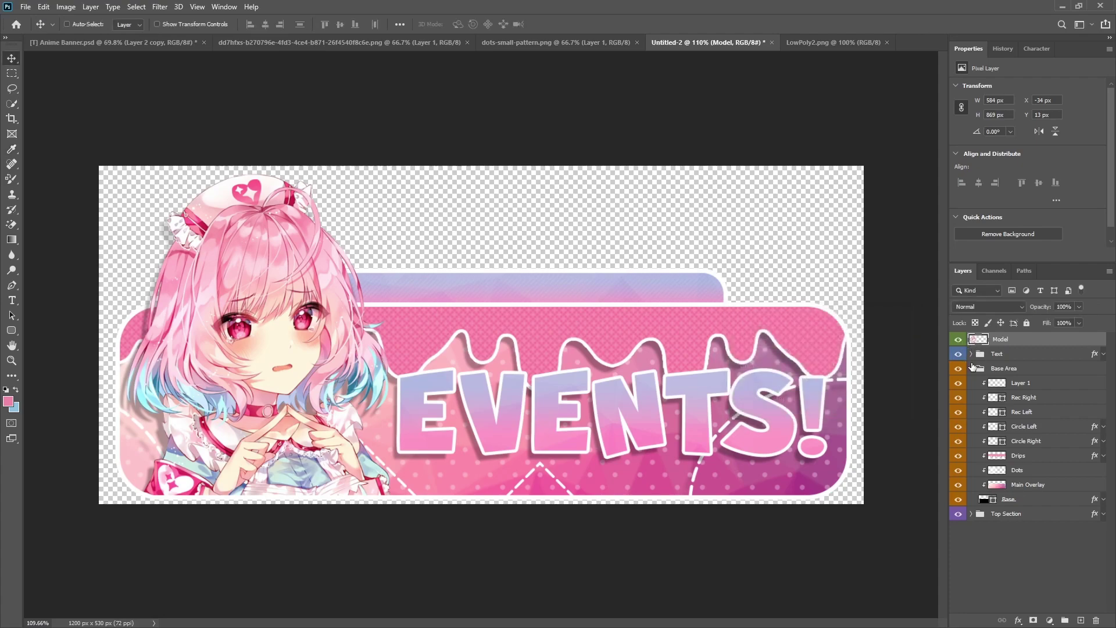
pyautogui.click(972, 369)
pyautogui.click(989, 483)
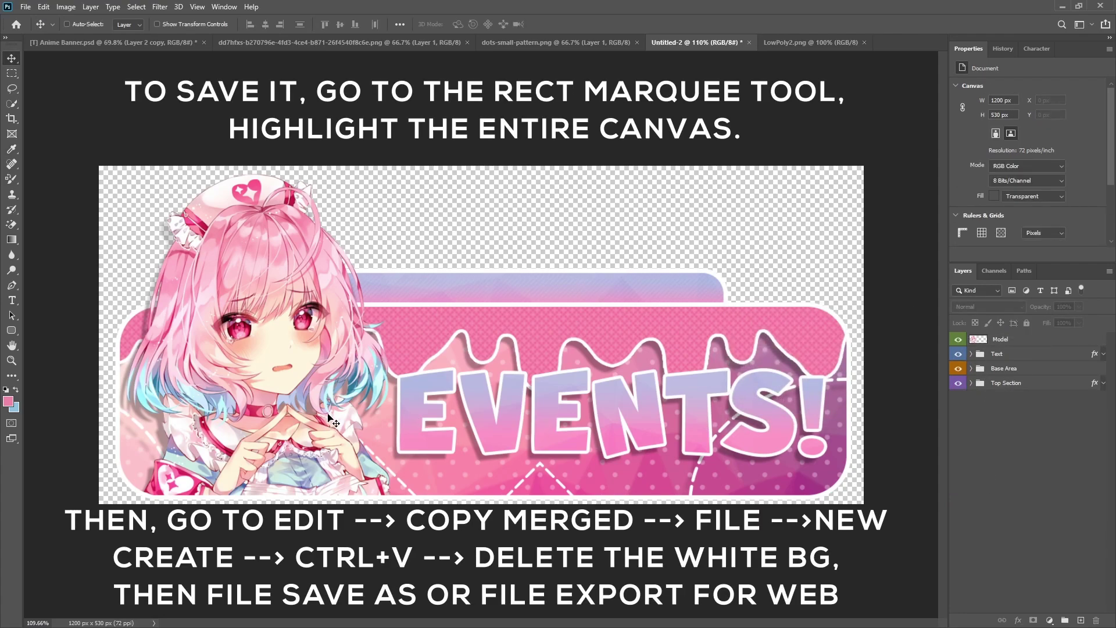